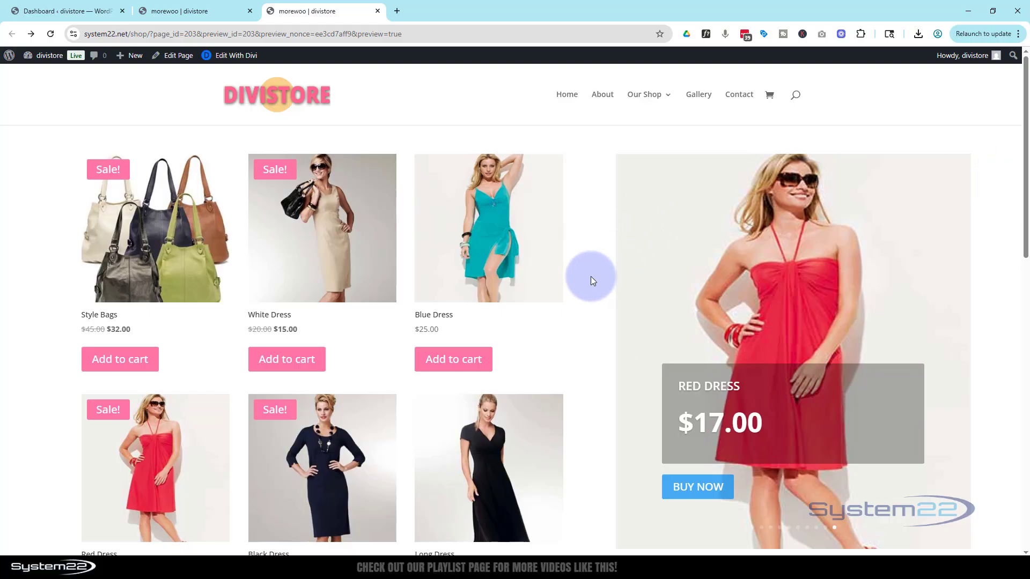
Create a new page titled "Products" using the Divi Builder, and close the two morewoo preview tabs
{"action": "scroll", "coordinate": [591, 275], "scroll_direction": "down", "scroll_amount": 4}
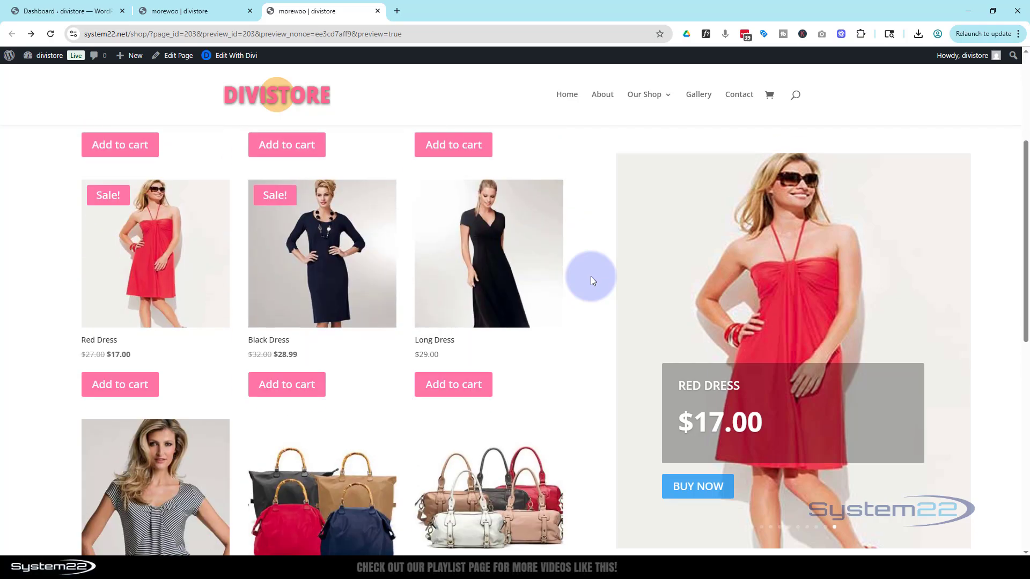
{"action": "scroll", "coordinate": [590, 278], "scroll_direction": "down", "scroll_amount": 5}
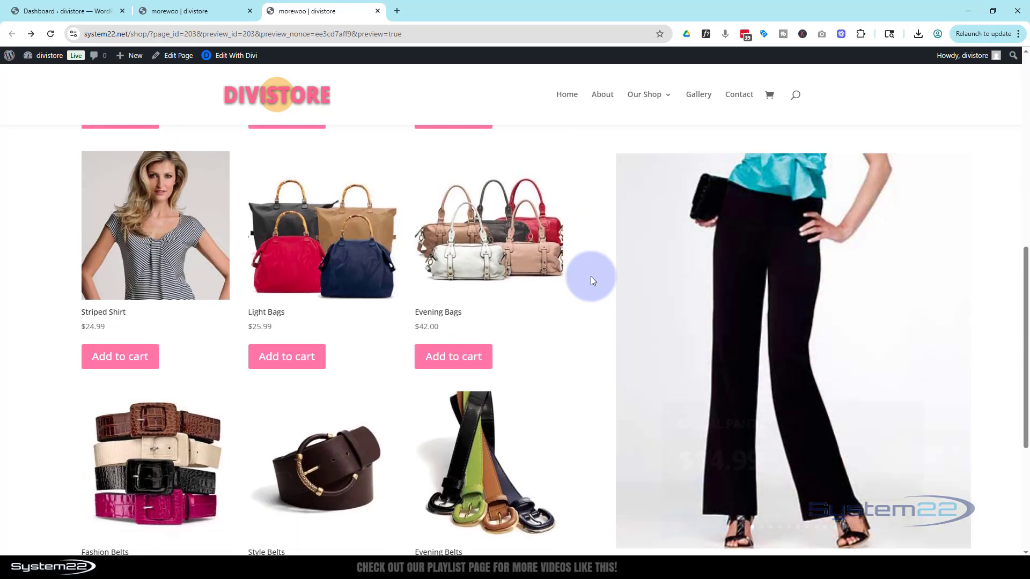
{"action": "scroll", "coordinate": [590, 276], "scroll_direction": "up", "scroll_amount": 9}
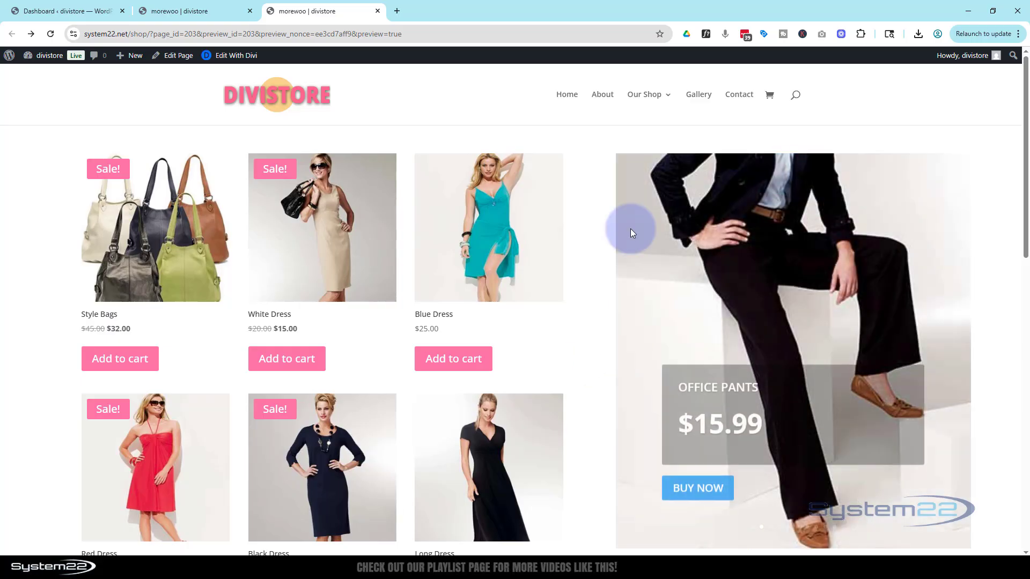
{"action": "mouse_move", "coordinate": [122, 62]}
{"action": "middle_click", "coordinate": [120, 102]}
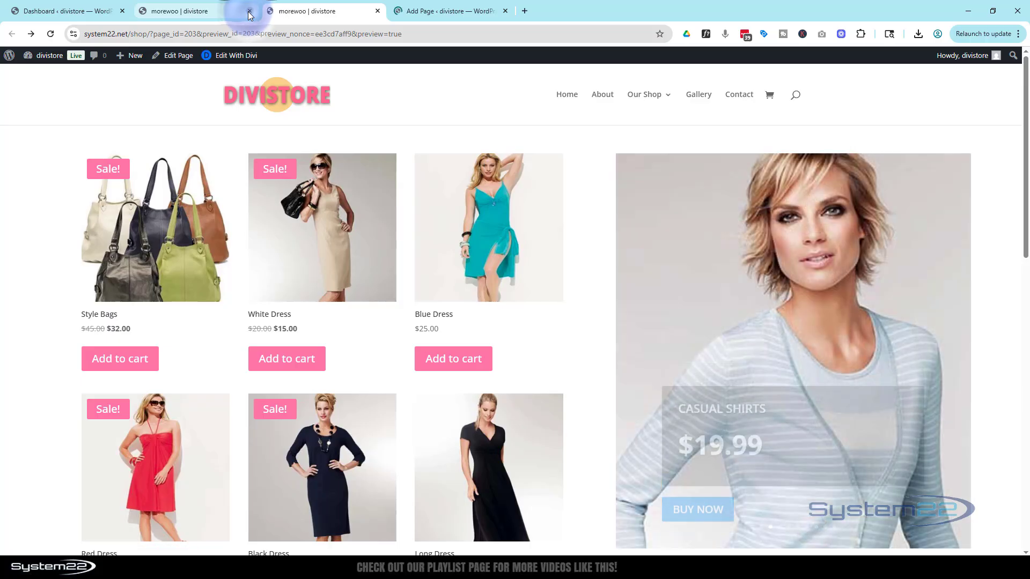
{"action": "left_click", "coordinate": [249, 11]}
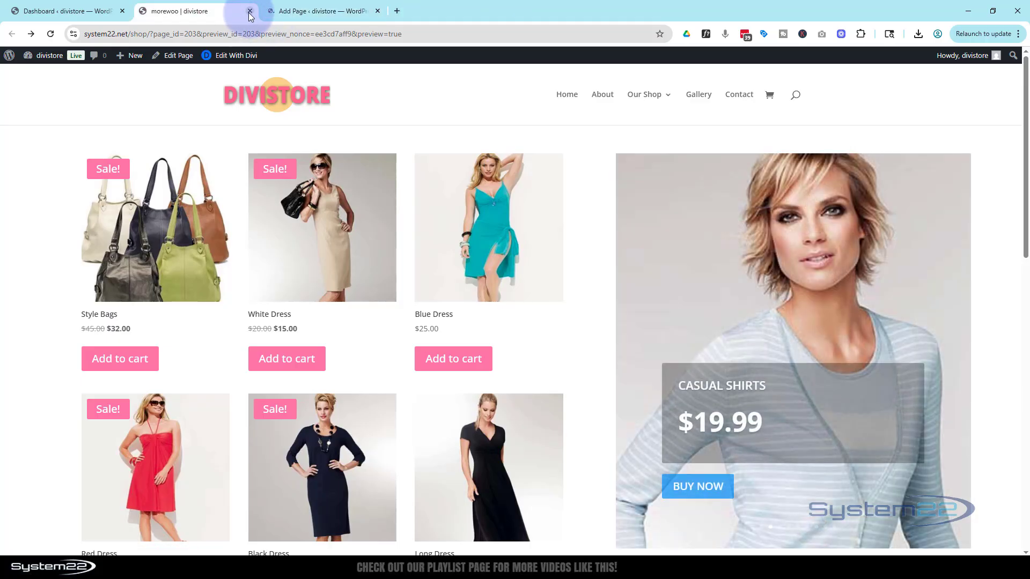
{"action": "left_click", "coordinate": [250, 11]}
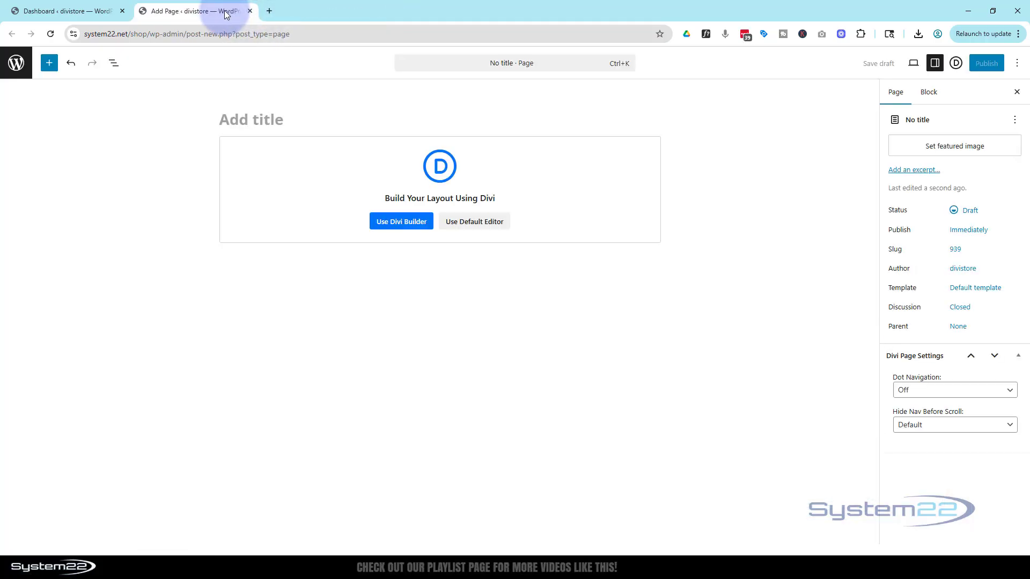
{"action": "type", "text": "Products"}
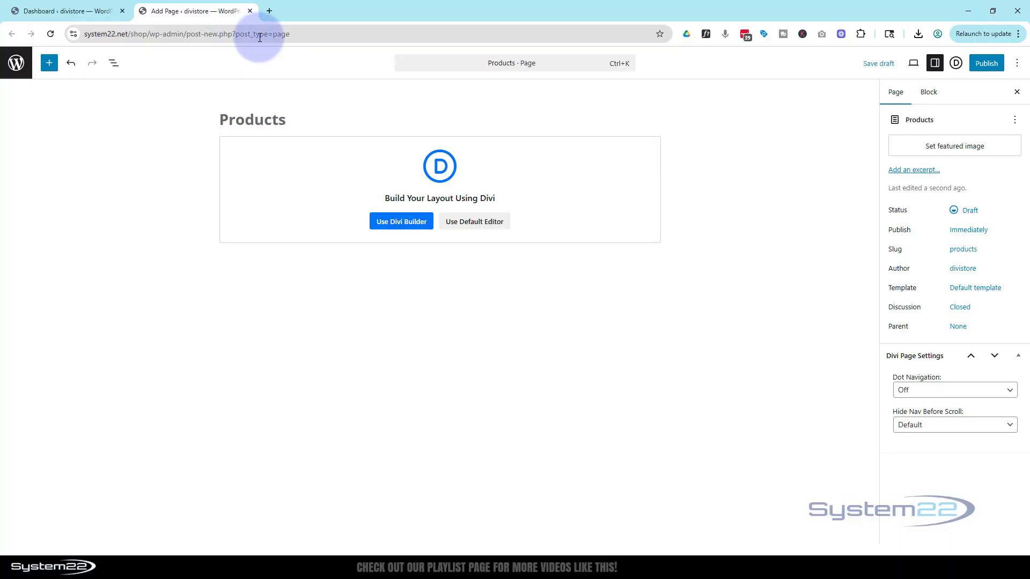
{"action": "left_click", "coordinate": [394, 224]}
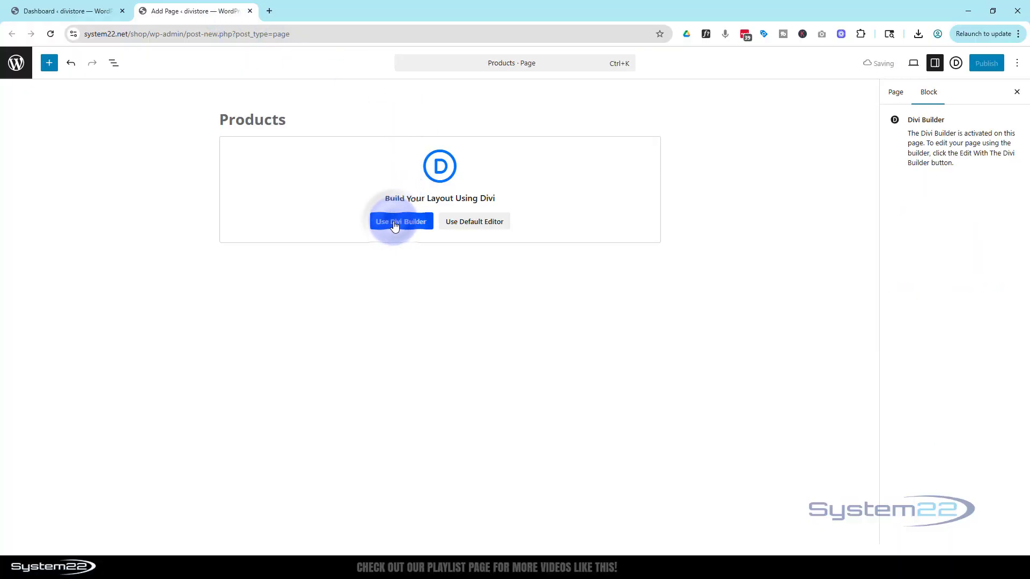
Examine the store's product list in the WordPress dashboard, including stock, prices and categories
{"action": "left_click", "coordinate": [86, 10]}
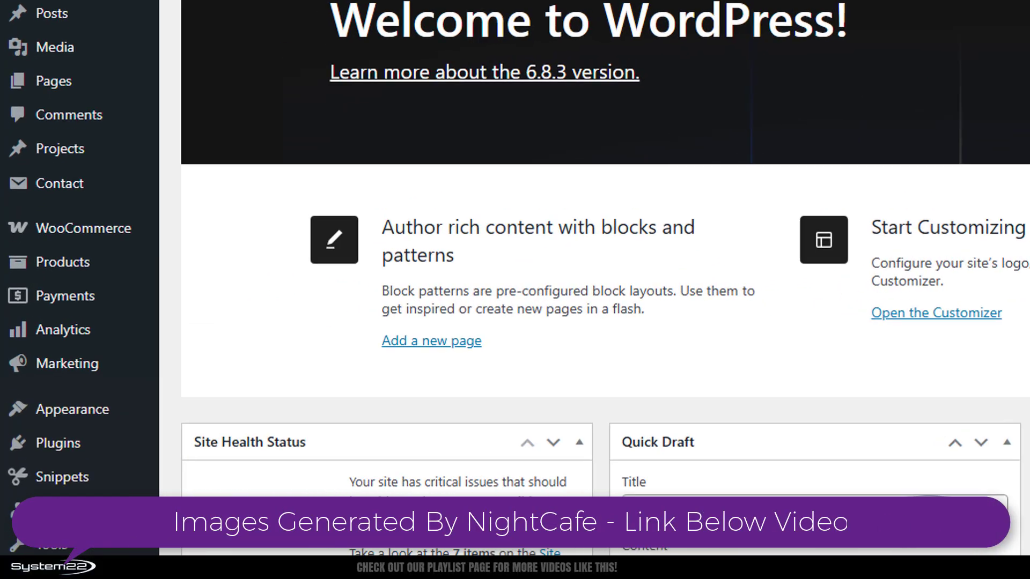
{"action": "mouse_move", "coordinate": [93, 224]}
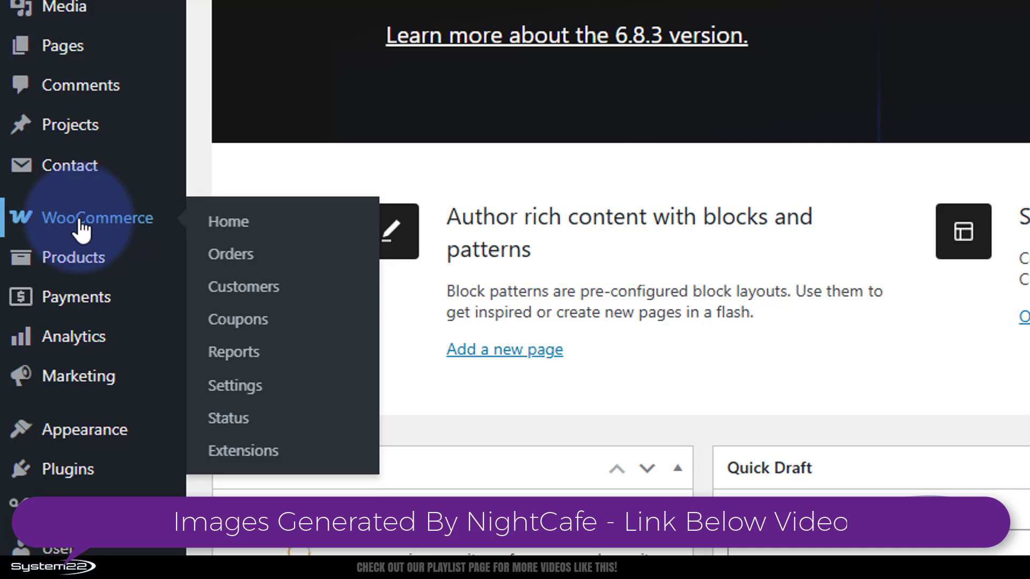
{"action": "left_click", "coordinate": [84, 269]}
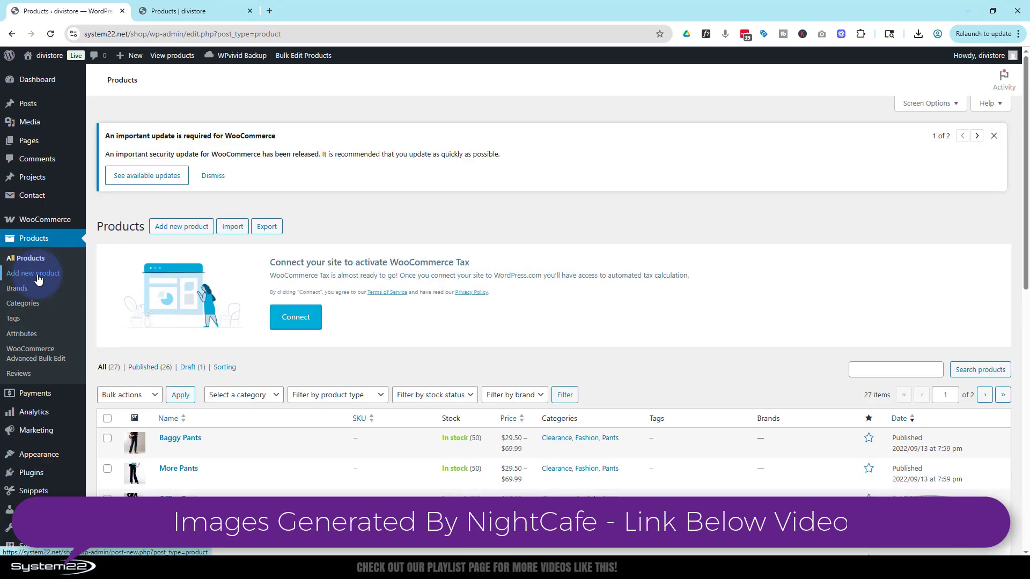
{"action": "scroll", "coordinate": [297, 262], "scroll_direction": "down", "scroll_amount": 5}
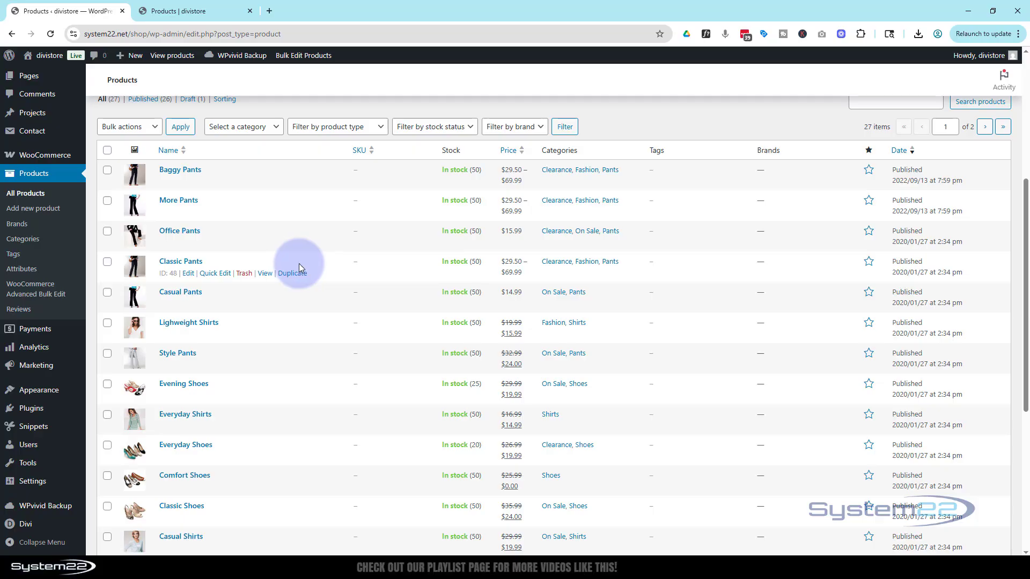
{"action": "scroll", "coordinate": [320, 240], "scroll_direction": "down", "scroll_amount": 6}
{"action": "scroll", "coordinate": [319, 242], "scroll_direction": "up", "scroll_amount": 3}
{"action": "scroll", "coordinate": [320, 244], "scroll_direction": "up", "scroll_amount": 5}
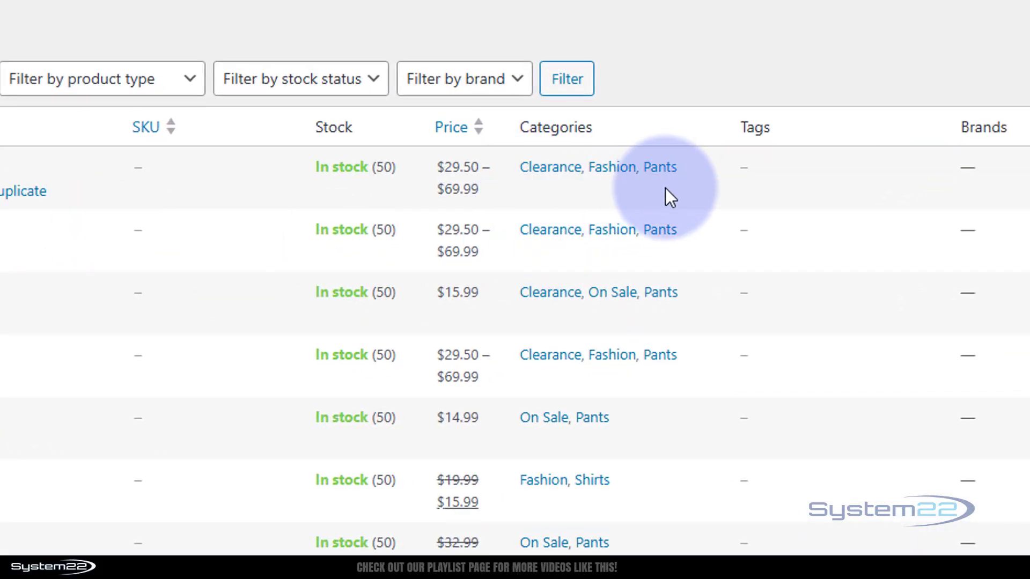
{"action": "scroll", "coordinate": [582, 261], "scroll_direction": "down", "scroll_amount": 6}
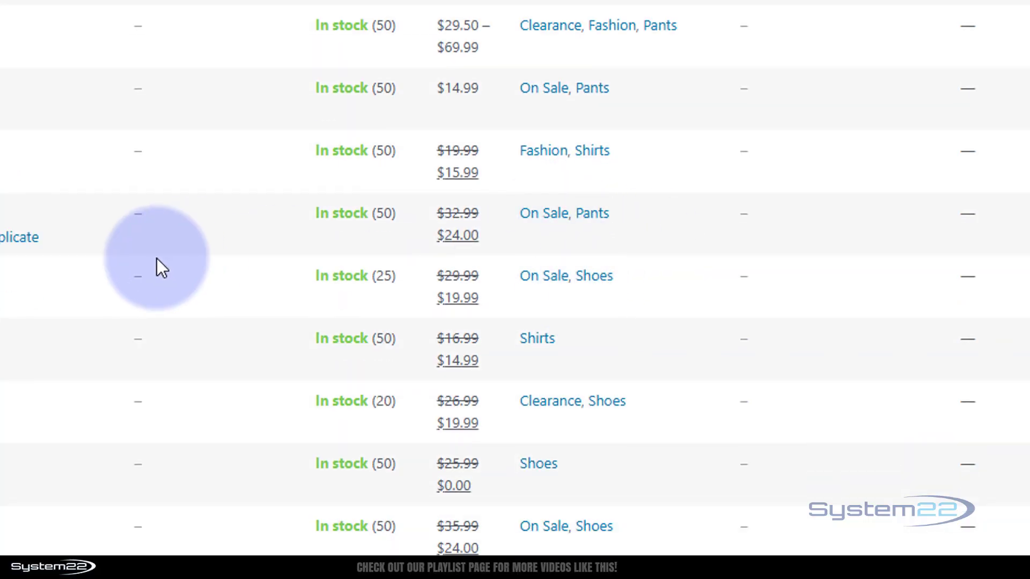
{"action": "scroll", "coordinate": [156, 259], "scroll_direction": "up", "scroll_amount": 10}
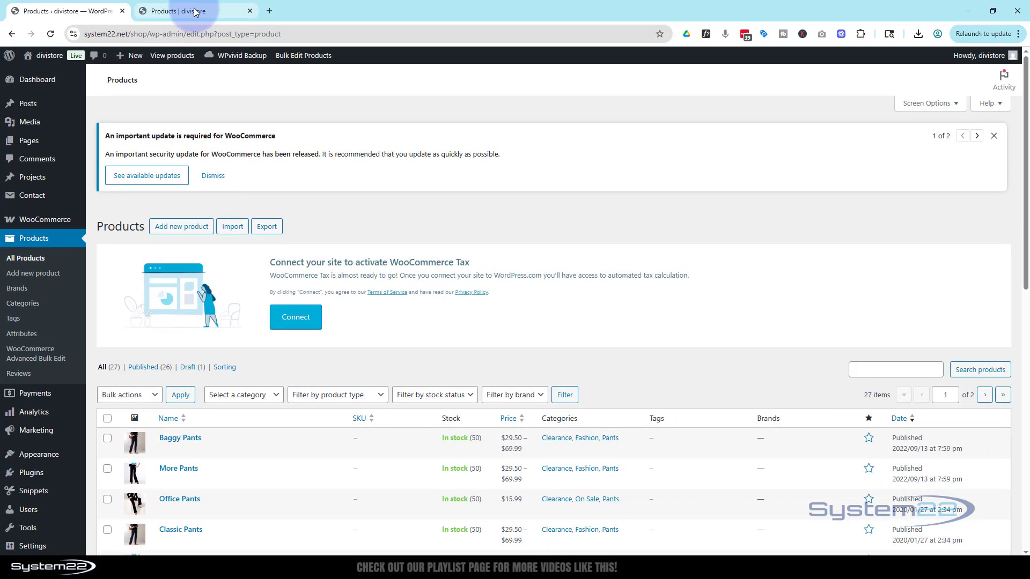
Build the Products page from scratch and insert a flex row with two offset columns, the first one wider
{"action": "left_click", "coordinate": [196, 12]}
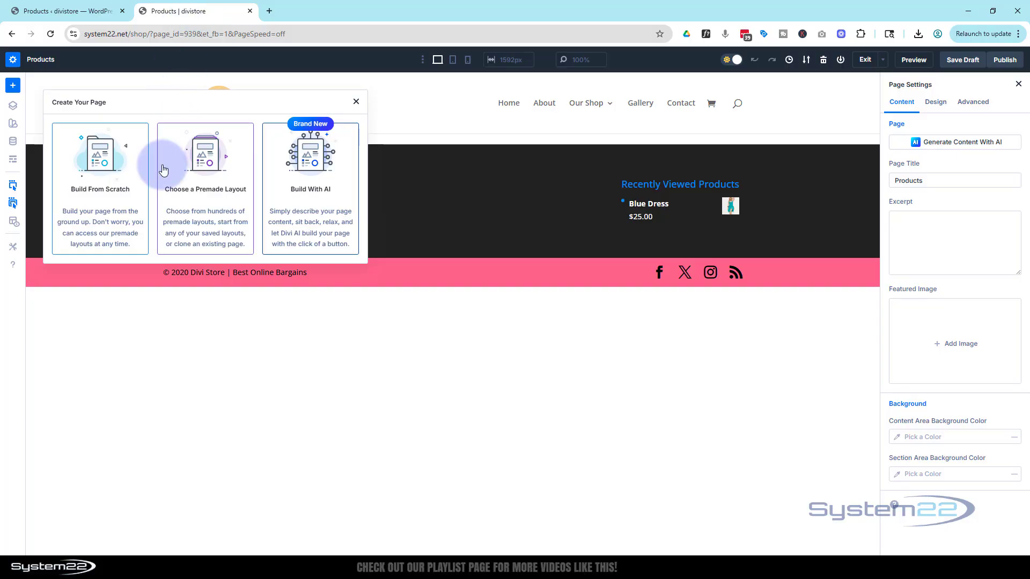
{"action": "left_click", "coordinate": [114, 185]}
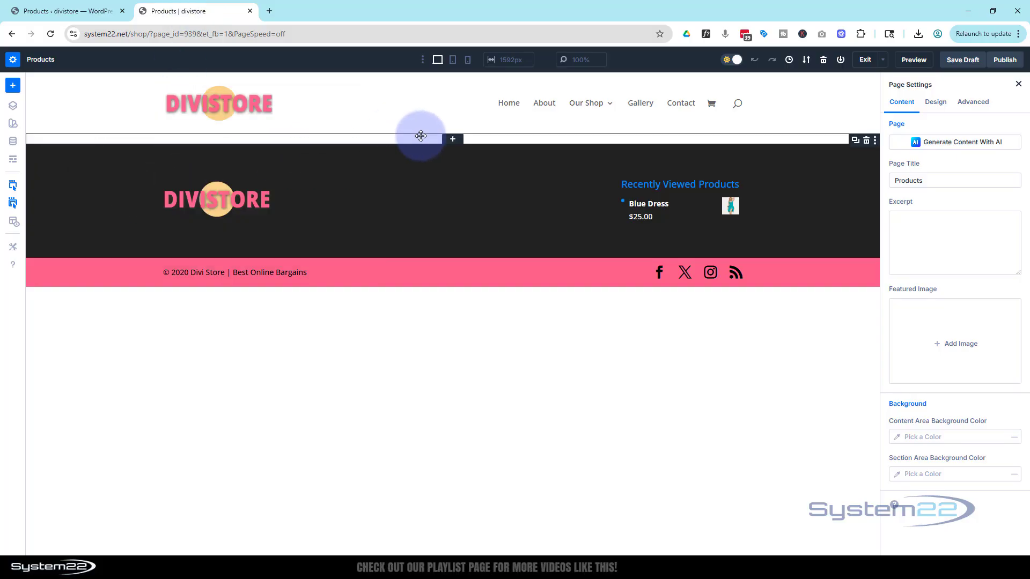
{"action": "left_click", "coordinate": [452, 140]}
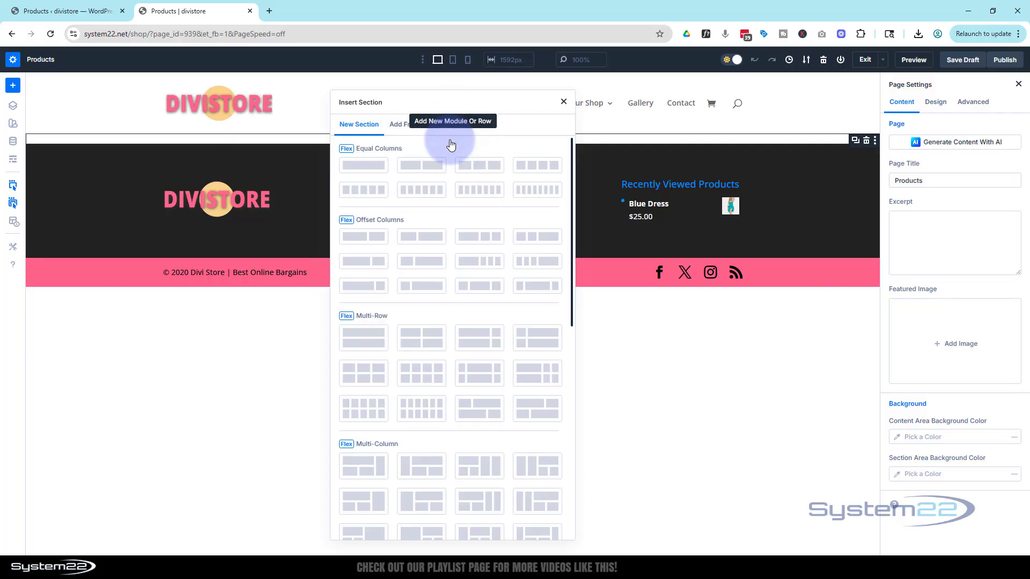
{"action": "left_click", "coordinate": [379, 244]}
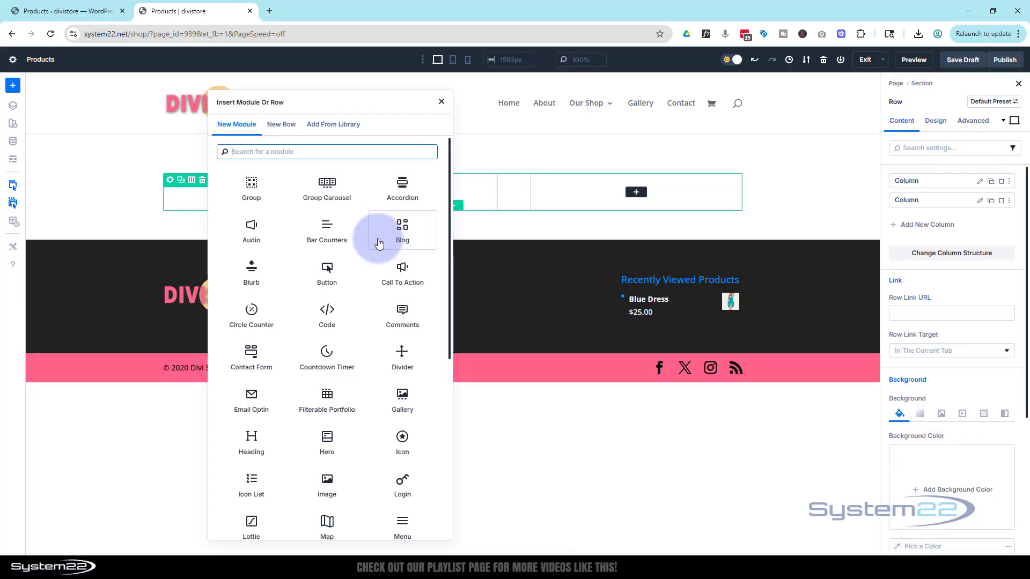
Add a Woo Products module to the row's wider column and set its product type to Product Category
{"action": "scroll", "coordinate": [378, 244], "scroll_direction": "down", "scroll_amount": 5}
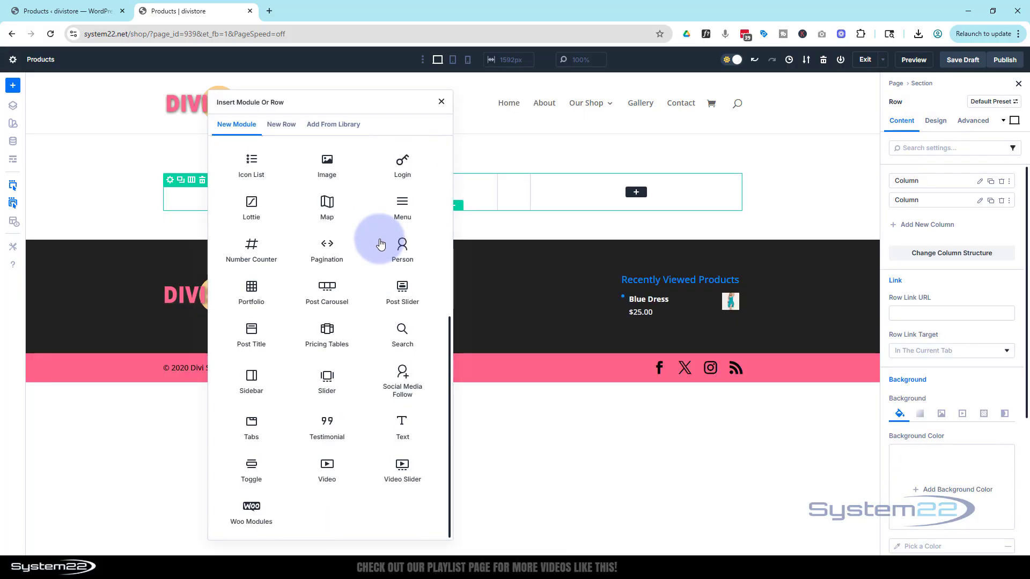
{"action": "left_click", "coordinate": [256, 514]}
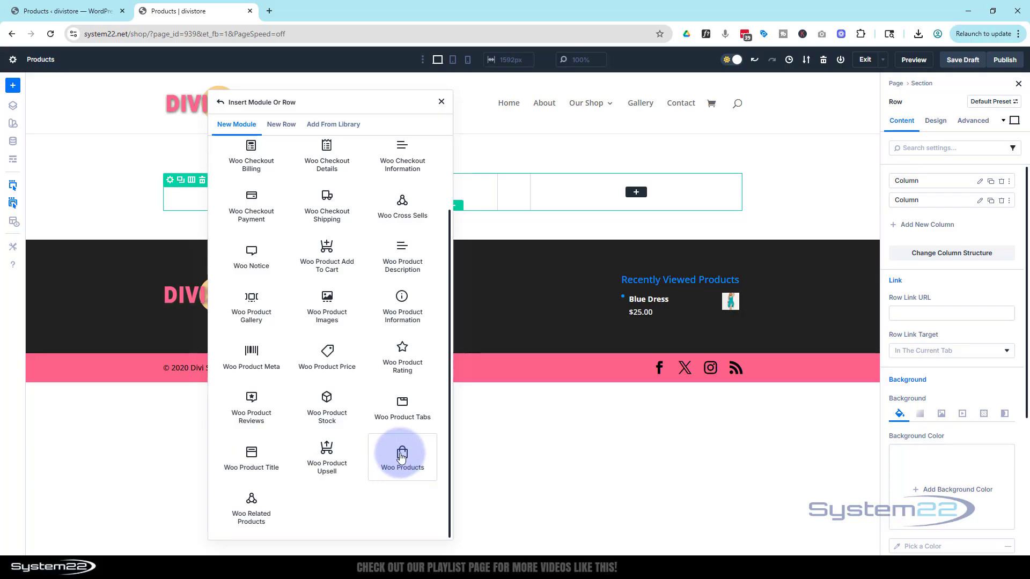
{"action": "left_click", "coordinate": [400, 457]}
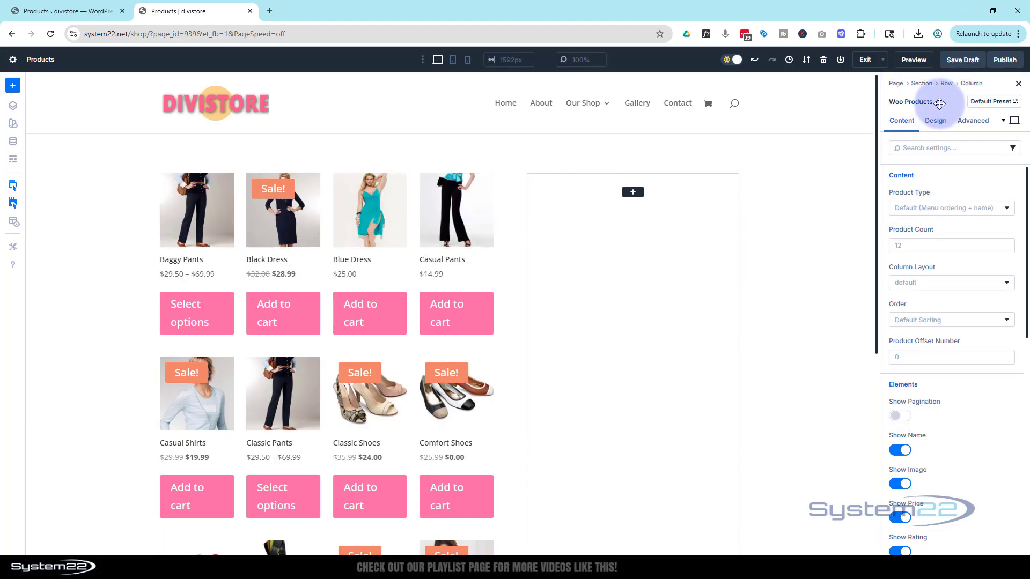
{"action": "left_click", "coordinate": [955, 209]}
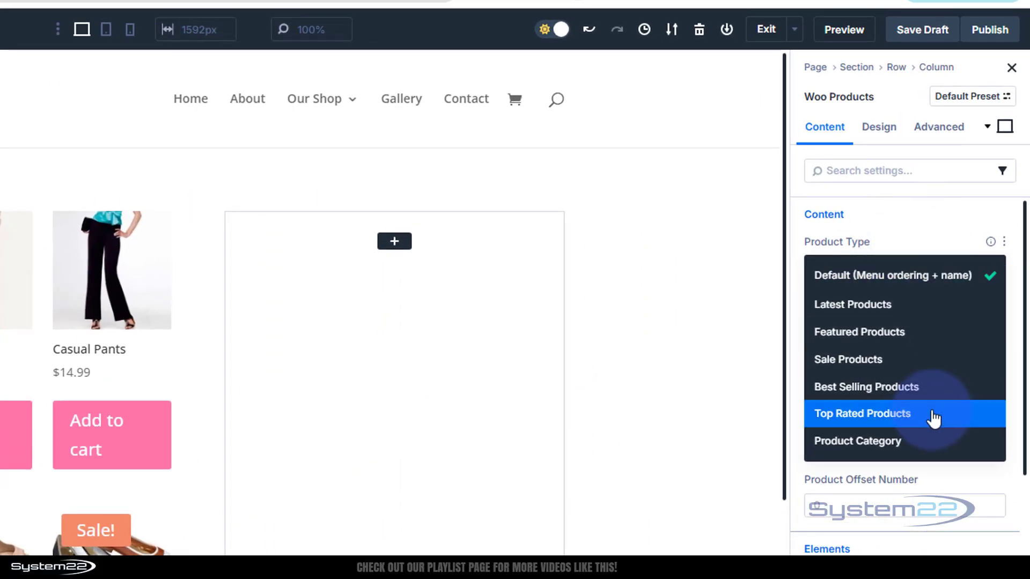
{"action": "left_click", "coordinate": [902, 452]}
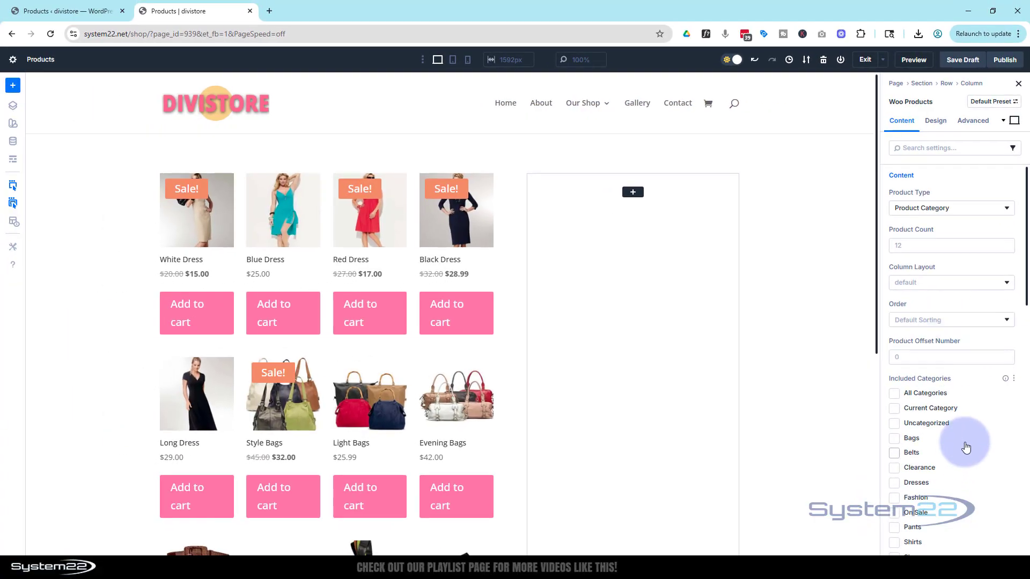
Examine the Woo Products module's content settings, from included categories and element visibility to link and background, alongside the product grid
{"action": "scroll", "coordinate": [965, 447], "scroll_direction": "down", "scroll_amount": 3}
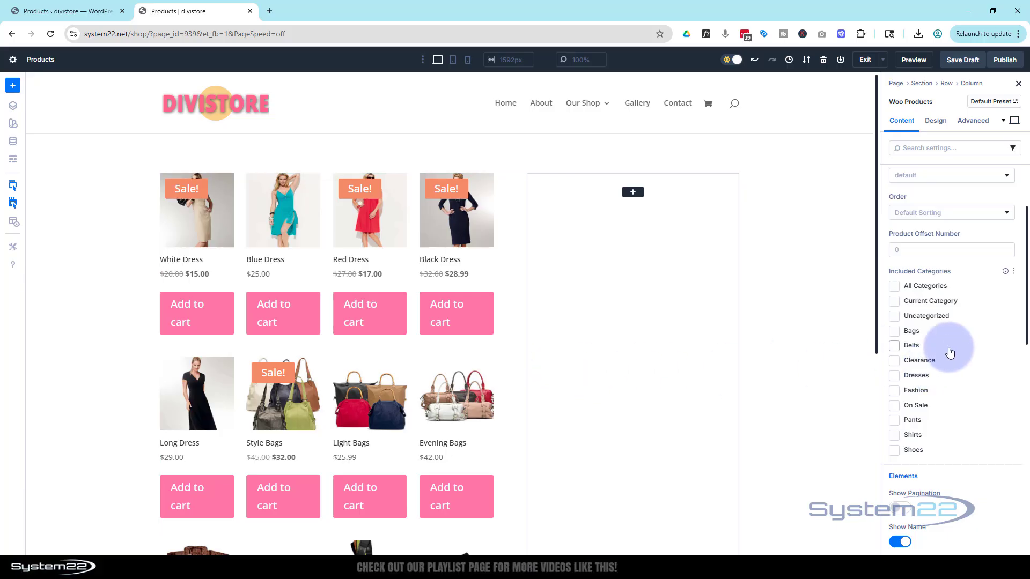
{"action": "scroll", "coordinate": [949, 352], "scroll_direction": "down", "scroll_amount": 6}
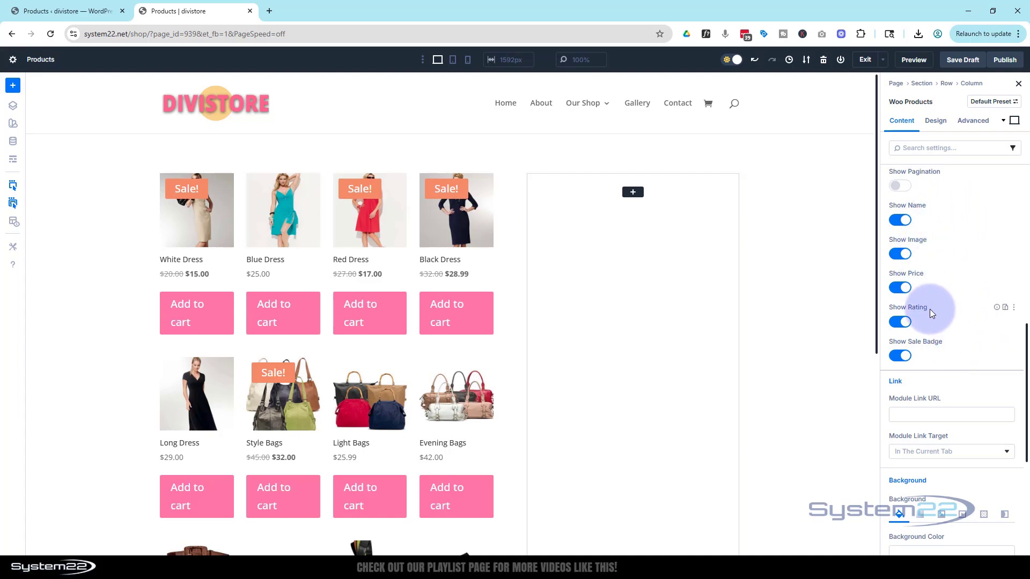
{"action": "scroll", "coordinate": [683, 333], "scroll_direction": "down", "scroll_amount": 4}
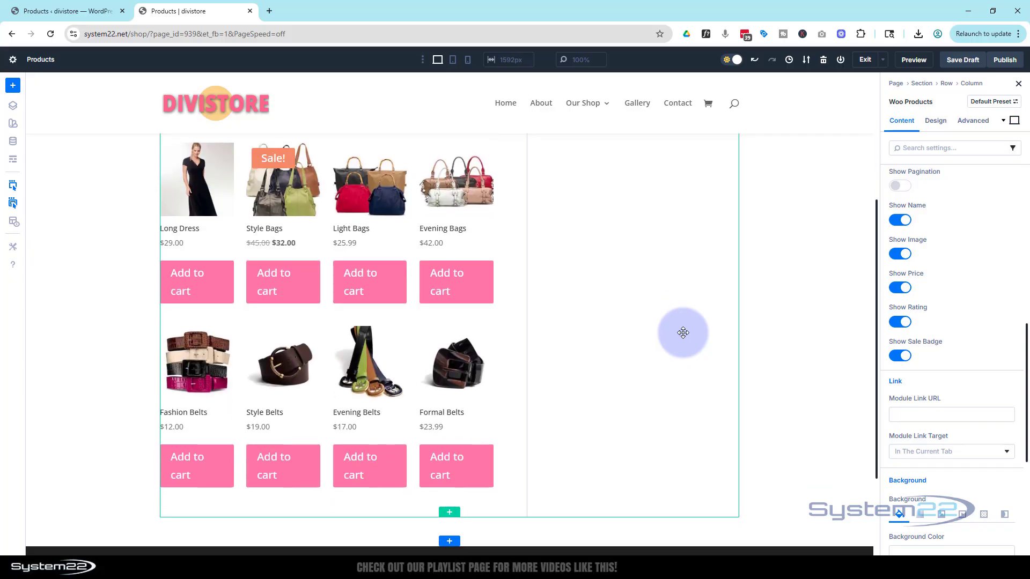
{"action": "scroll", "coordinate": [666, 341], "scroll_direction": "up", "scroll_amount": 2}
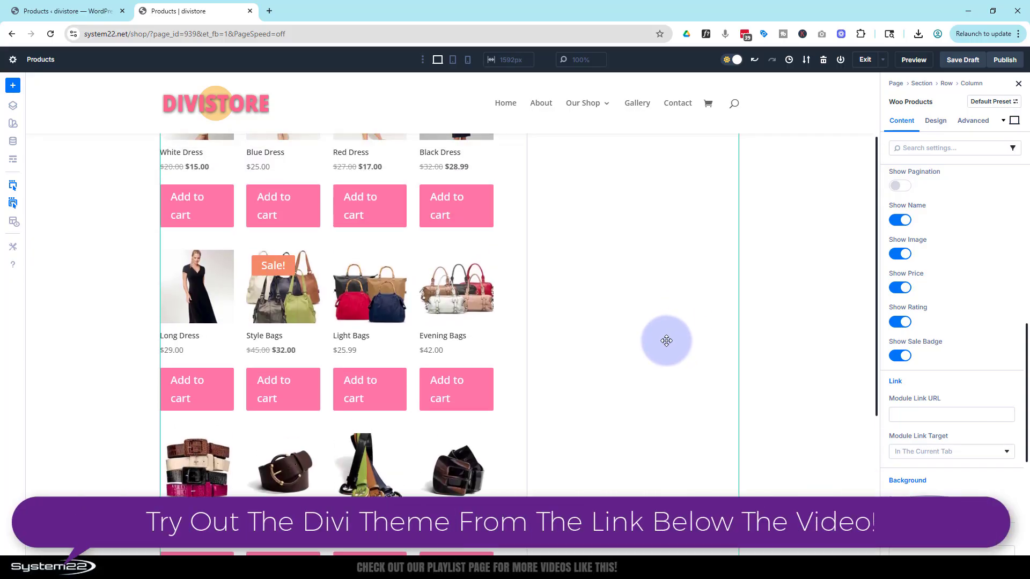
{"action": "scroll", "coordinate": [666, 341], "scroll_direction": "up", "scroll_amount": 2}
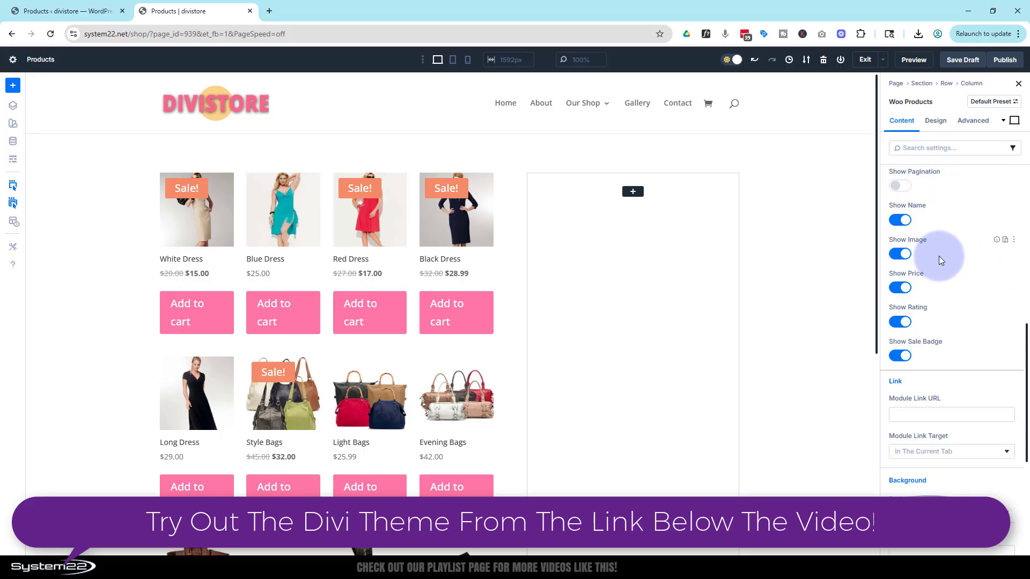
{"action": "scroll", "coordinate": [939, 255], "scroll_direction": "down", "scroll_amount": 2}
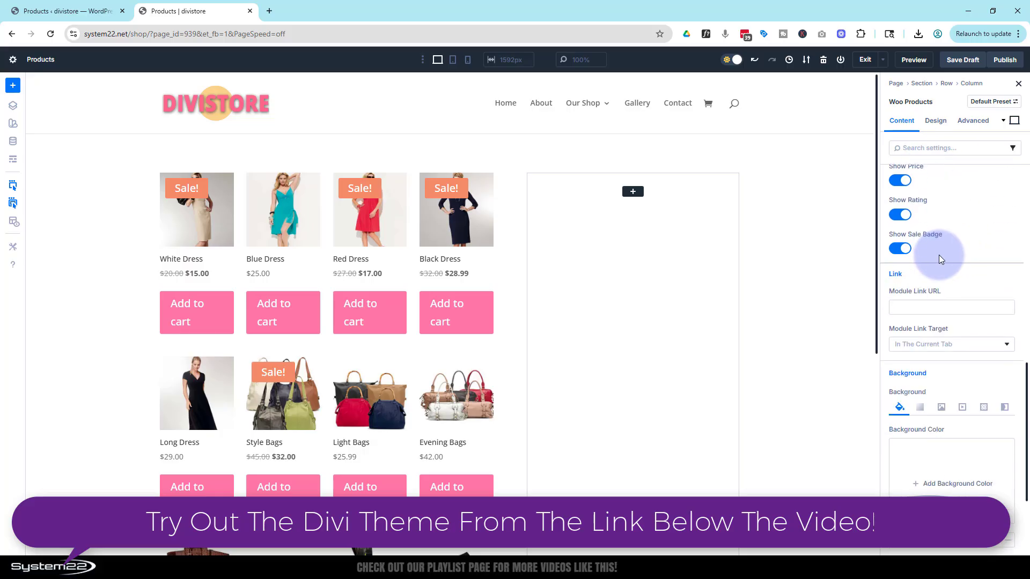
{"action": "scroll", "coordinate": [939, 255], "scroll_direction": "down", "scroll_amount": 3}
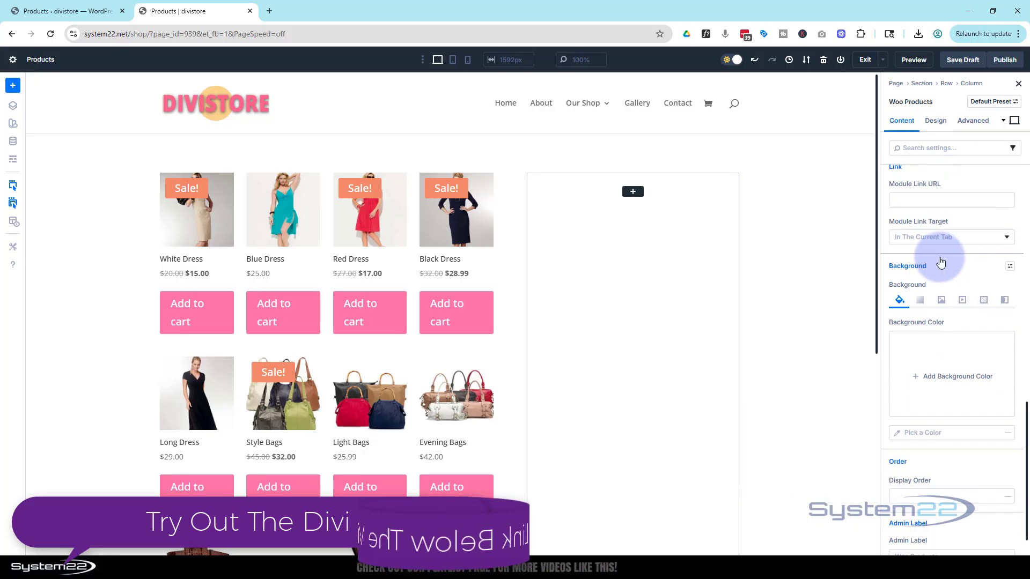
Set the Woo Products module's Sale Badge Color to FF7AA6
{"action": "left_click", "coordinate": [937, 123]}
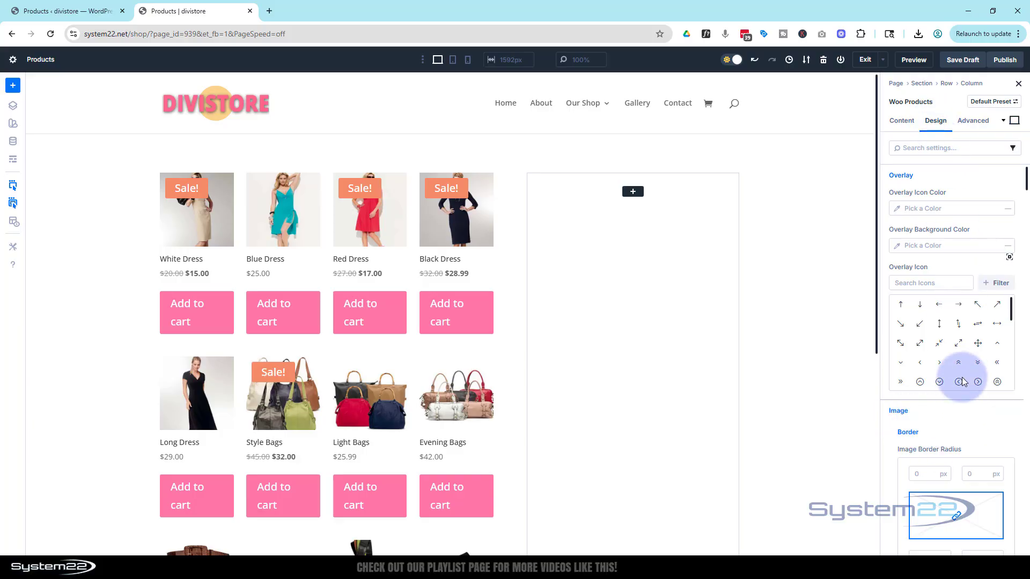
{"action": "scroll", "coordinate": [944, 290], "scroll_direction": "down", "scroll_amount": 3}
{"action": "scroll", "coordinate": [944, 290], "scroll_direction": "down", "scroll_amount": 10}
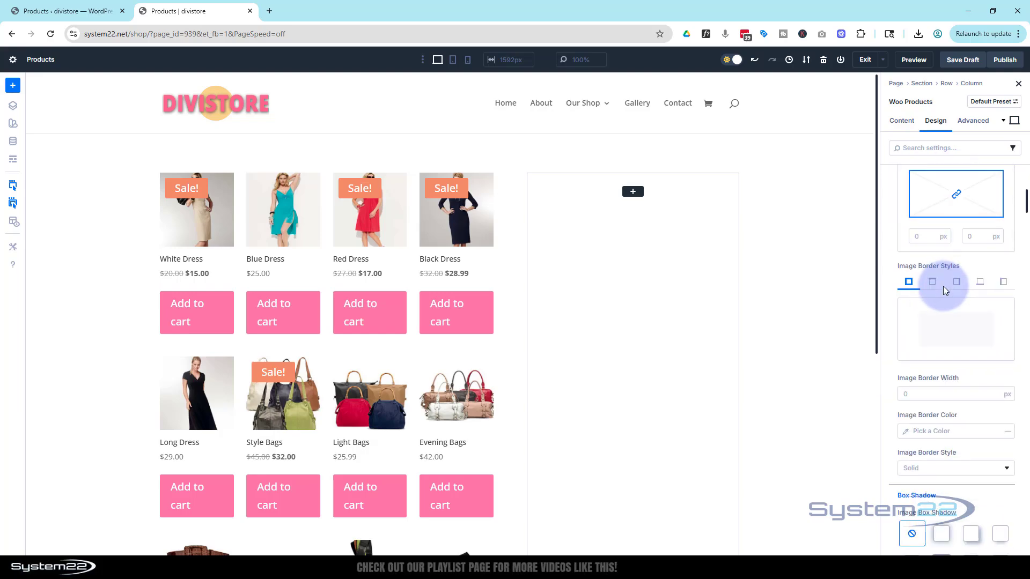
{"action": "scroll", "coordinate": [943, 289], "scroll_direction": "down", "scroll_amount": 10}
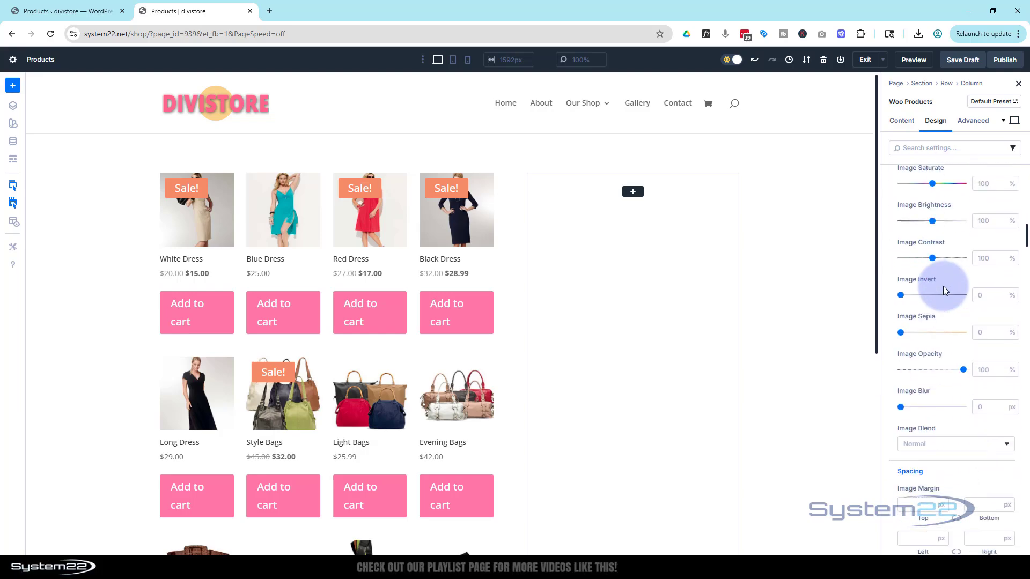
{"action": "scroll", "coordinate": [944, 289], "scroll_direction": "down", "scroll_amount": 3}
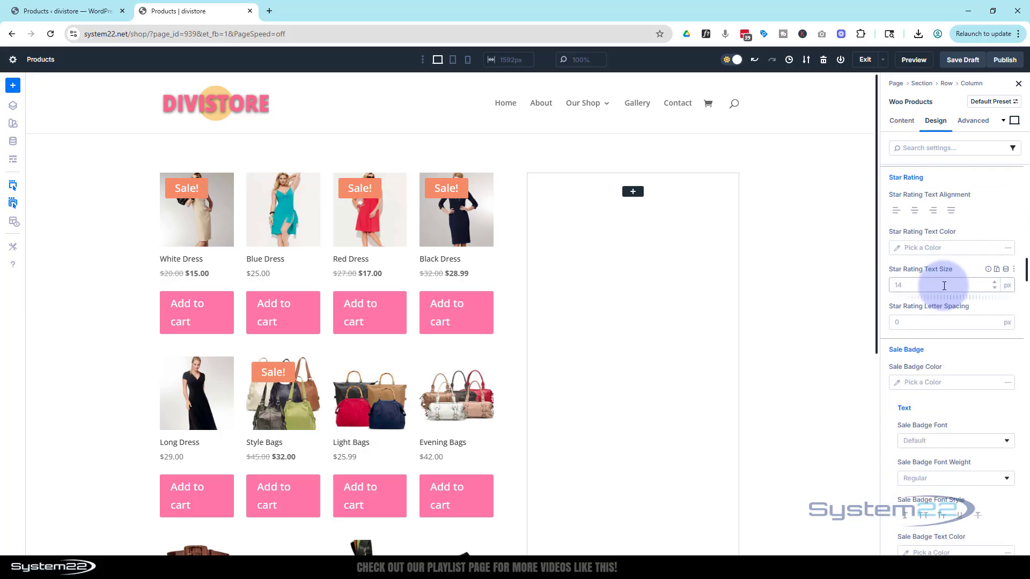
{"action": "scroll", "coordinate": [933, 290], "scroll_direction": "down", "scroll_amount": 1}
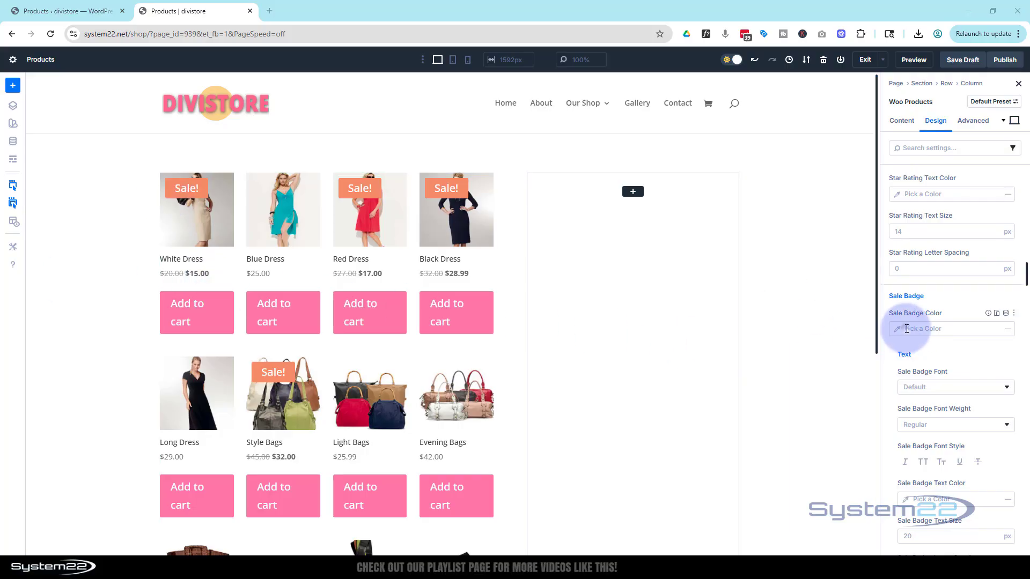
{"action": "left_click", "coordinate": [896, 331]}
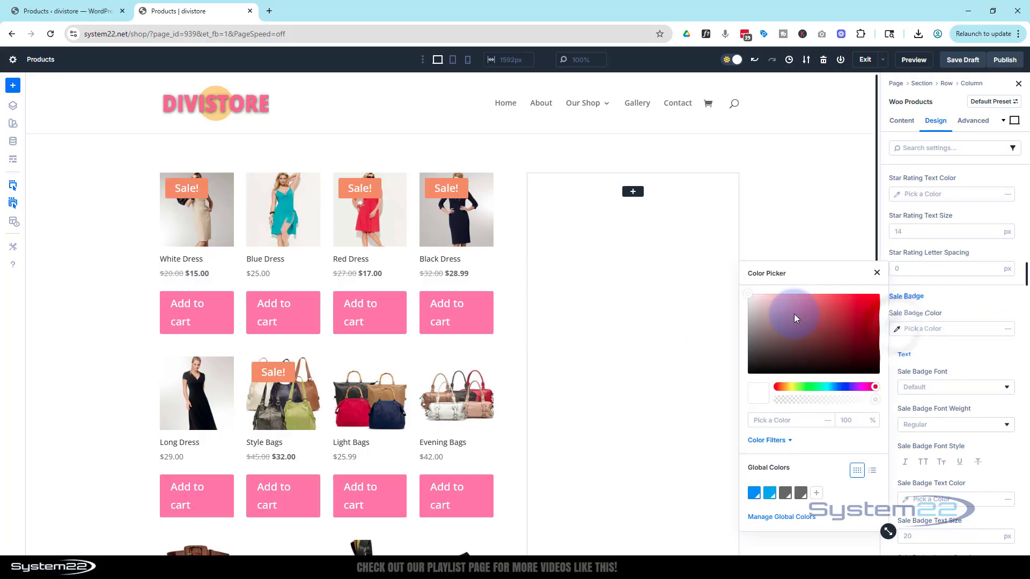
{"action": "type", "text": "FF7AA6"}
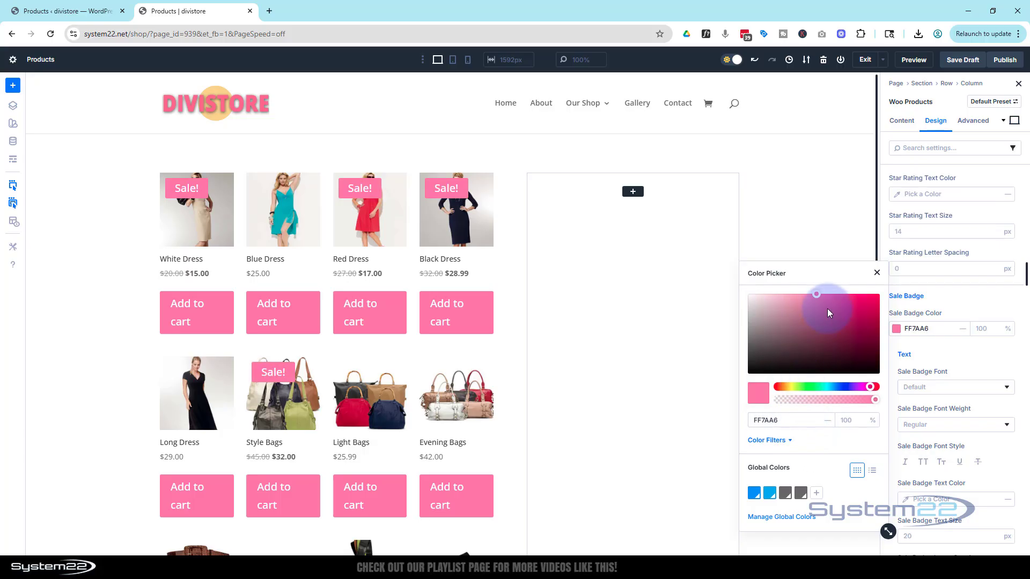
{"action": "left_click", "coordinate": [877, 273]}
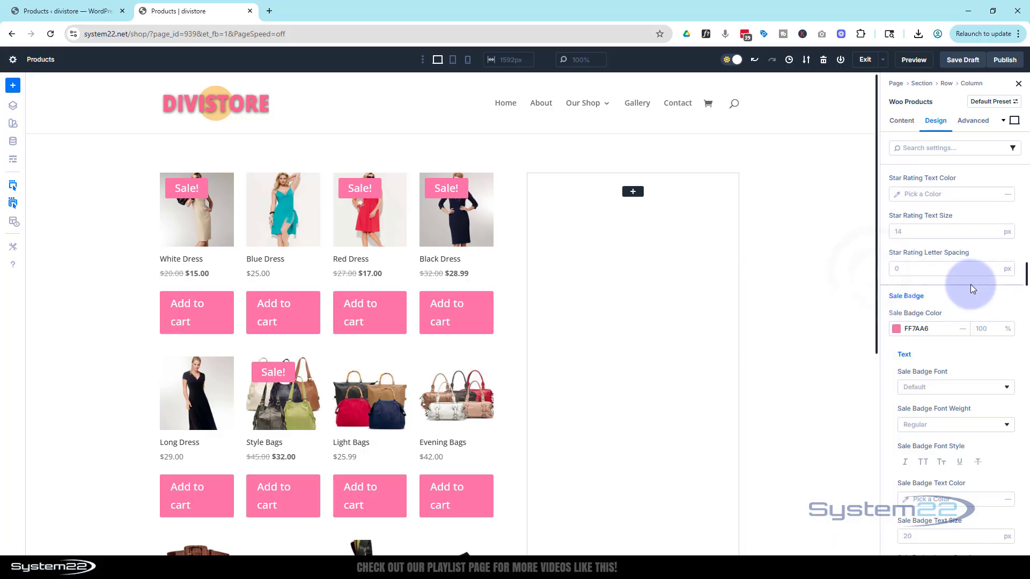
Set the Woo Products module's column layout to 3 Columns
{"action": "left_click", "coordinate": [906, 124]}
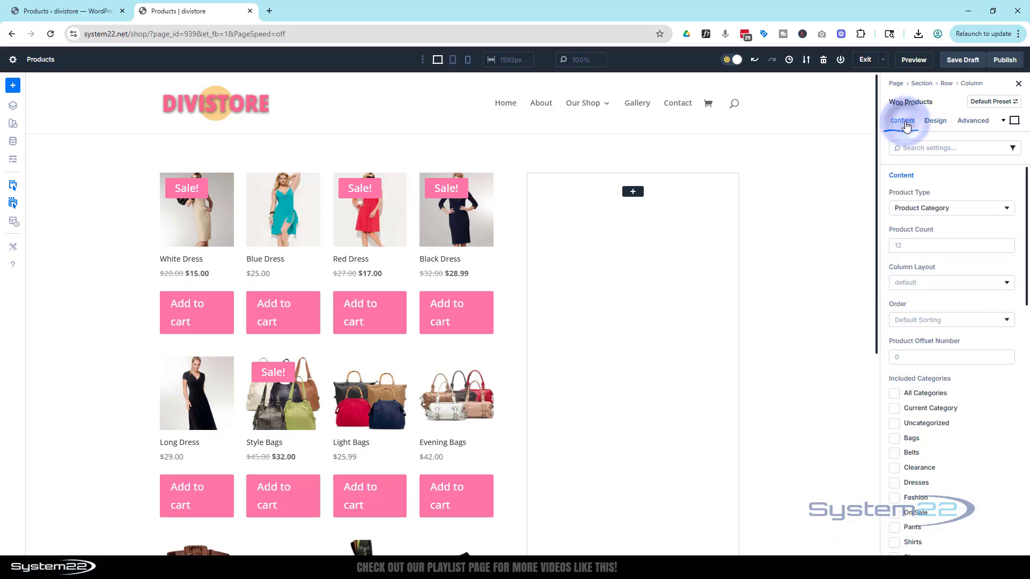
{"action": "left_click", "coordinate": [926, 283]}
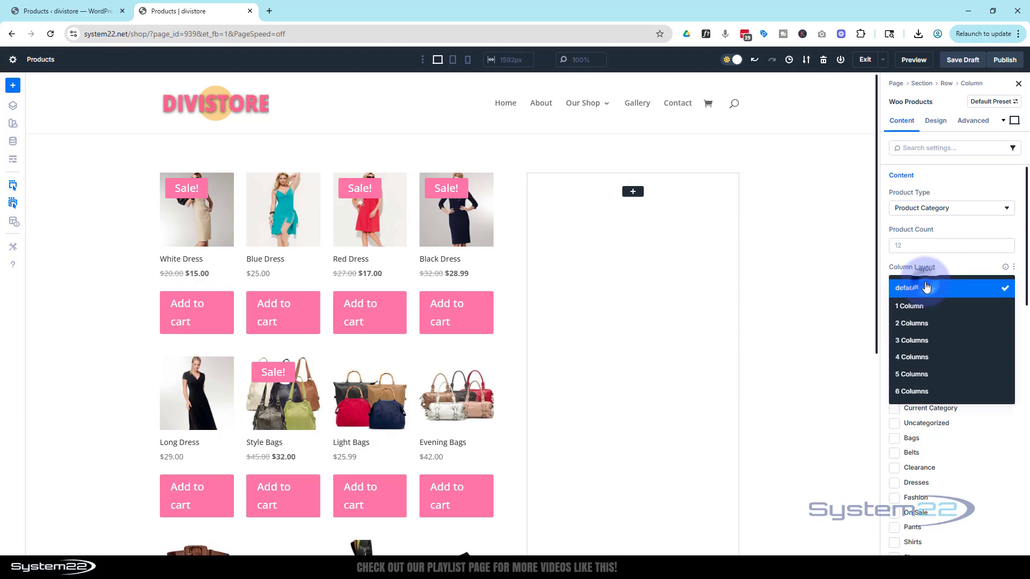
{"action": "left_click", "coordinate": [924, 341]}
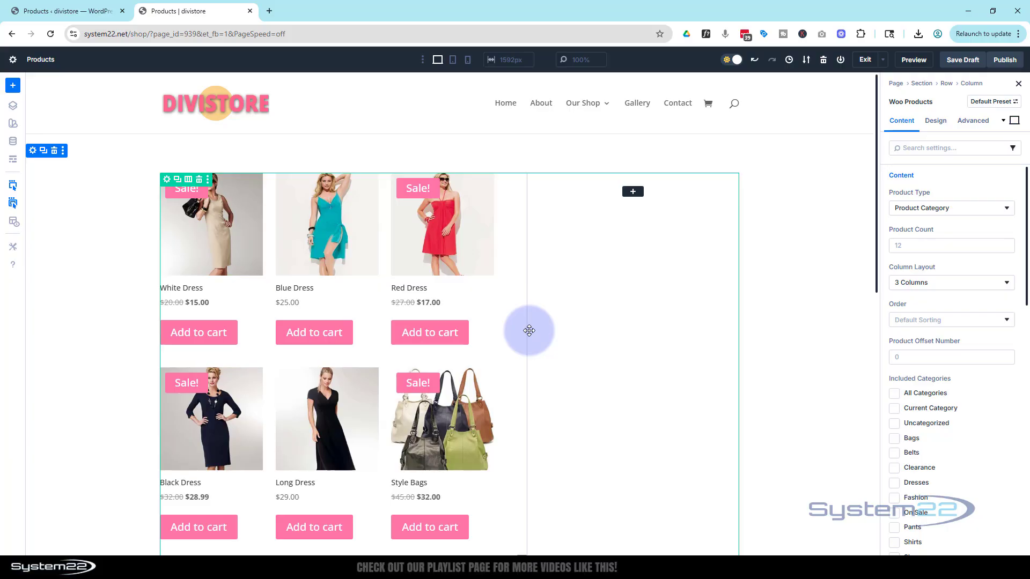
Set the width and the max width of the row holding the product grid to 100%
{"action": "left_click", "coordinate": [167, 185]}
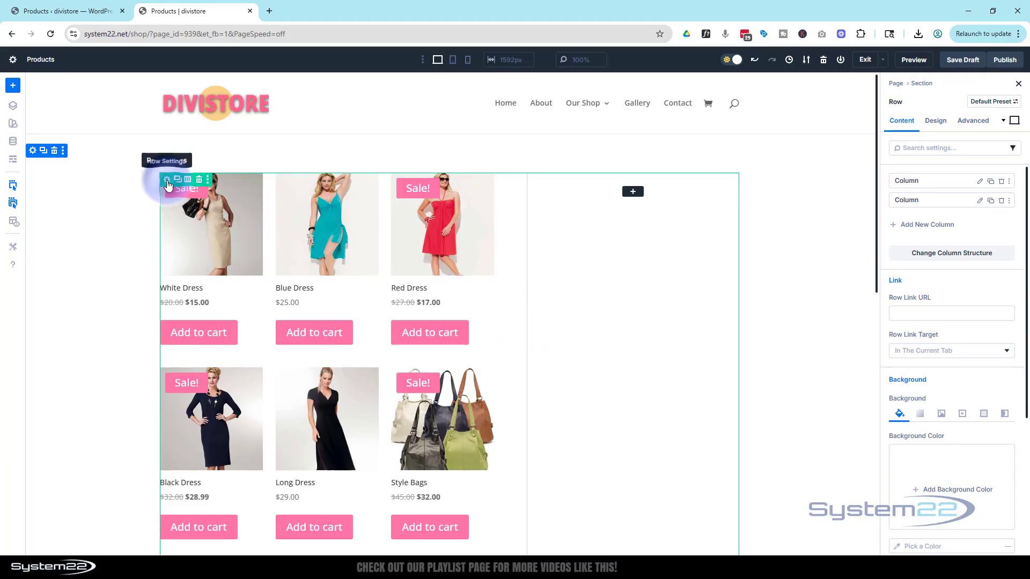
{"action": "left_click", "coordinate": [939, 123]}
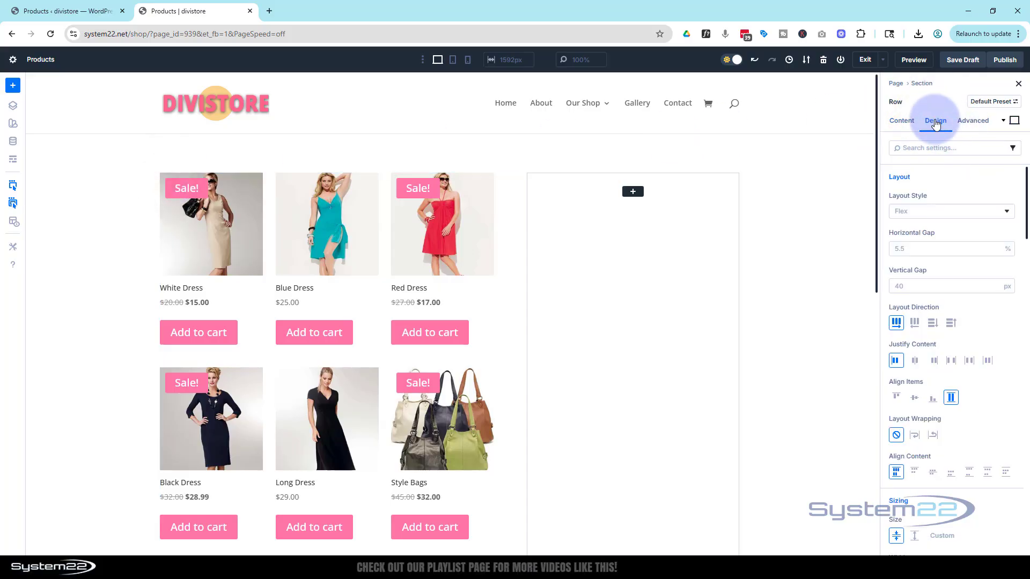
{"action": "scroll", "coordinate": [917, 215], "scroll_direction": "down", "scroll_amount": 5}
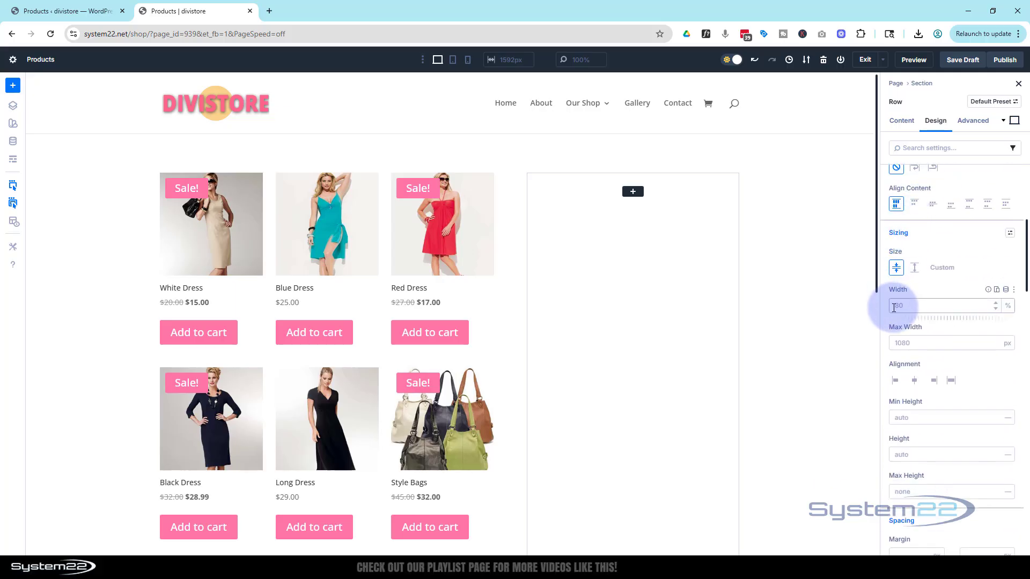
{"action": "left_click", "coordinate": [912, 289]}
{"action": "type", "text": "100"}
{"action": "left_click", "coordinate": [895, 343]}
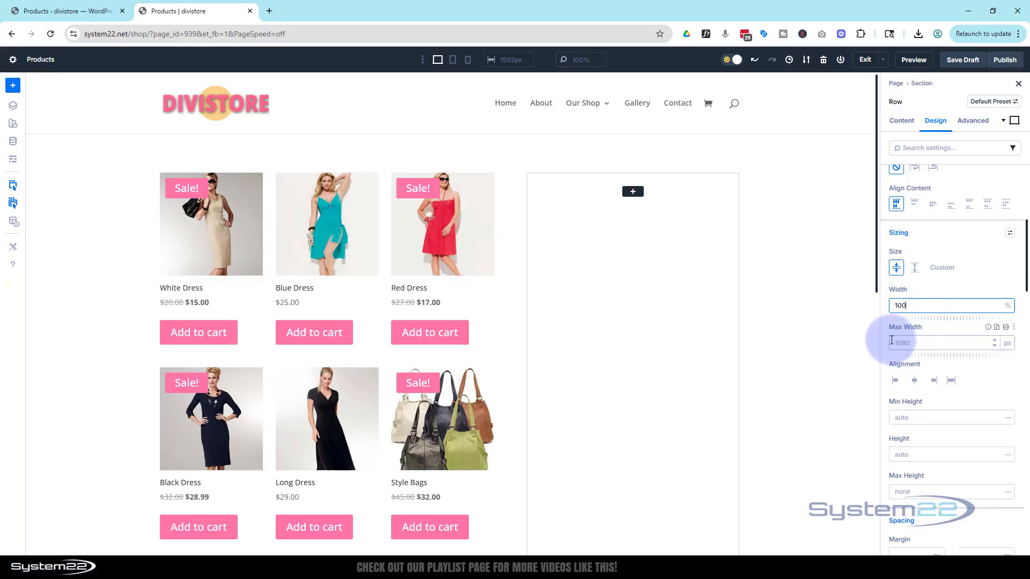
{"action": "left_click", "coordinate": [895, 343]}
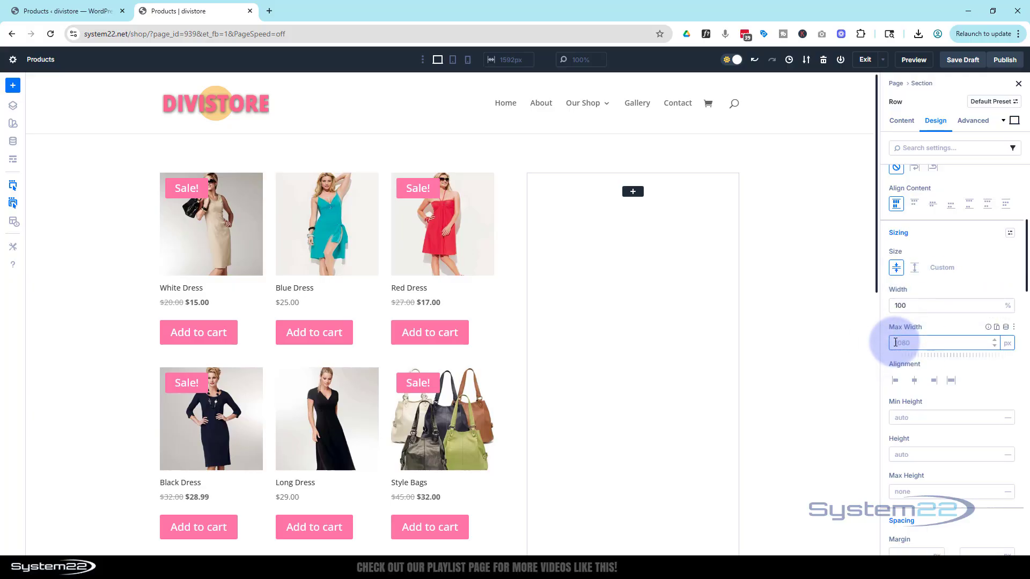
{"action": "type", "text": "100"}
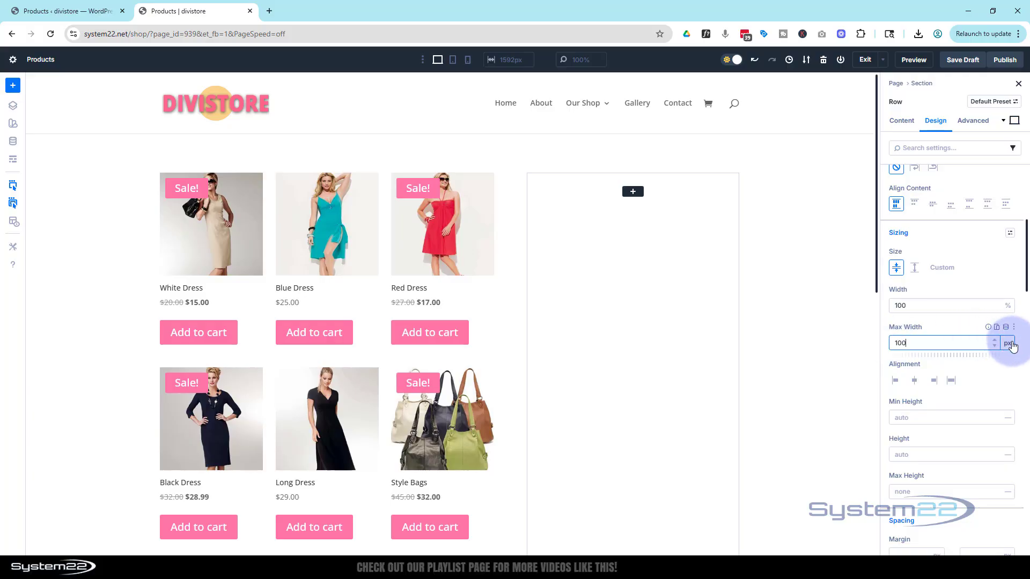
{"action": "left_click", "coordinate": [1006, 342]}
{"action": "left_click", "coordinate": [1011, 363]}
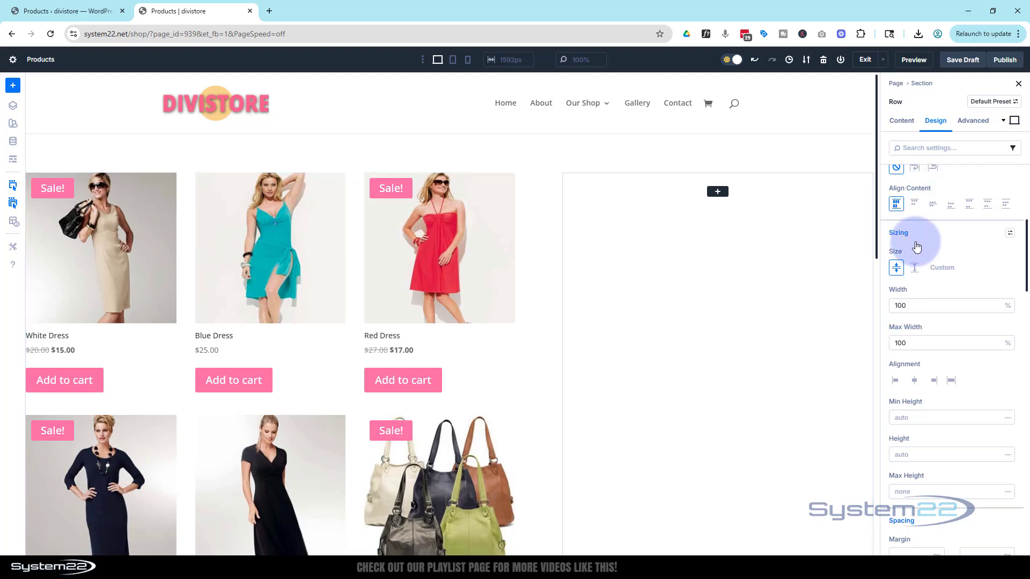
Give the row a linked padding of 5% on its left and right sides
{"action": "scroll", "coordinate": [944, 269], "scroll_direction": "down", "scroll_amount": 3}
{"action": "scroll", "coordinate": [945, 267], "scroll_direction": "down", "scroll_amount": 2}
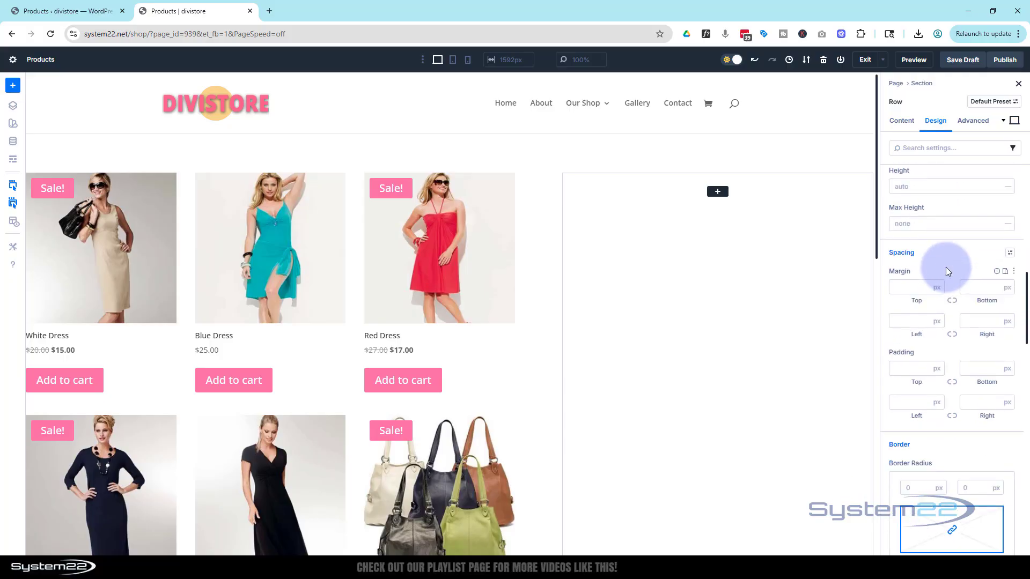
{"action": "scroll", "coordinate": [947, 266], "scroll_direction": "down", "scroll_amount": 2}
{"action": "left_click", "coordinate": [914, 294]}
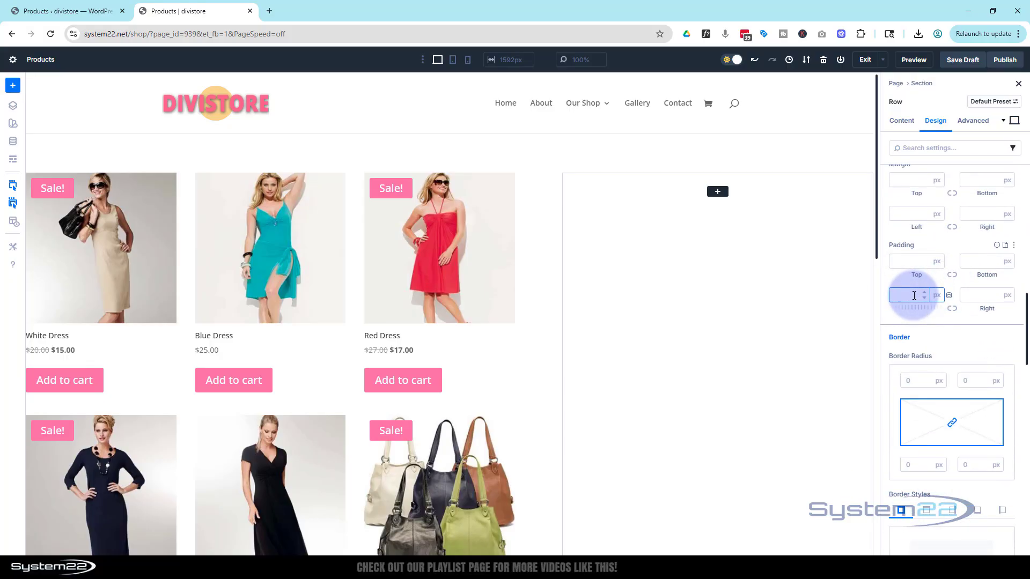
{"action": "left_click_drag", "start_coordinate": [914, 295], "coordinate": [933, 298]}
{"action": "left_click", "coordinate": [938, 295]}
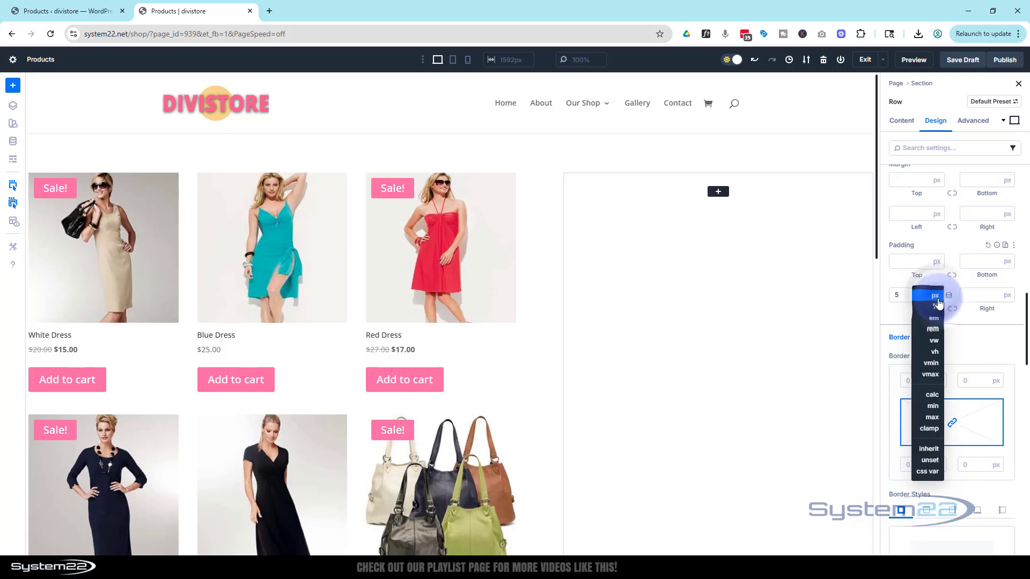
{"action": "left_click", "coordinate": [938, 306]}
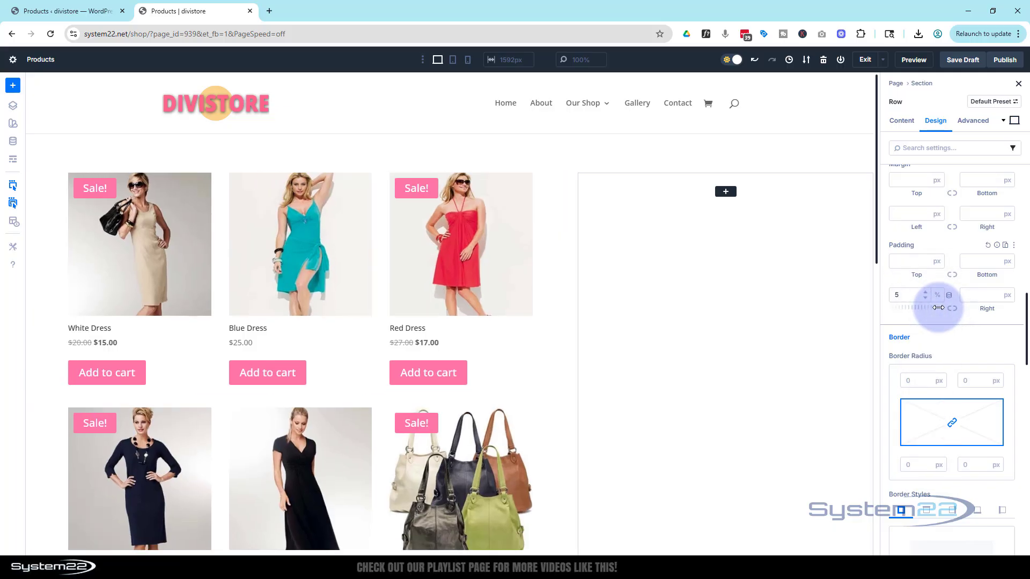
{"action": "left_click", "coordinate": [953, 310]}
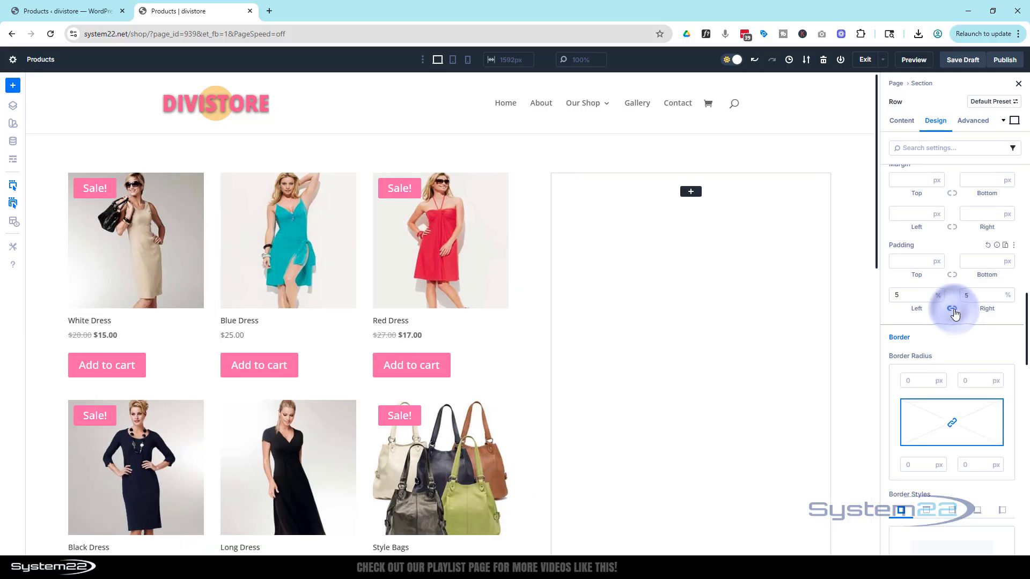
Add a Slider module to the empty column beside the product grid
{"action": "scroll", "coordinate": [498, 282], "scroll_direction": "down", "scroll_amount": 6}
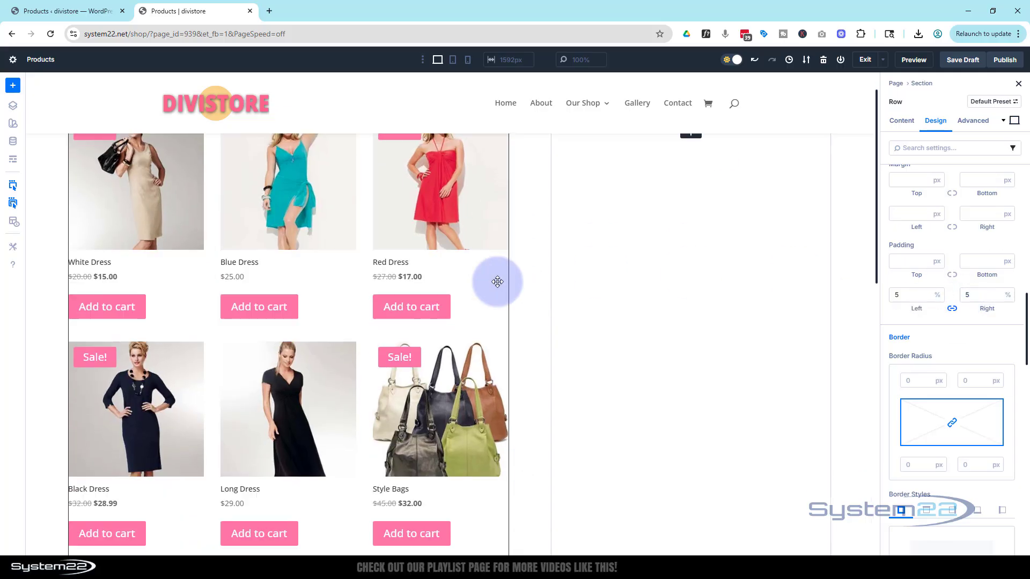
{"action": "scroll", "coordinate": [498, 282], "scroll_direction": "down", "scroll_amount": 7}
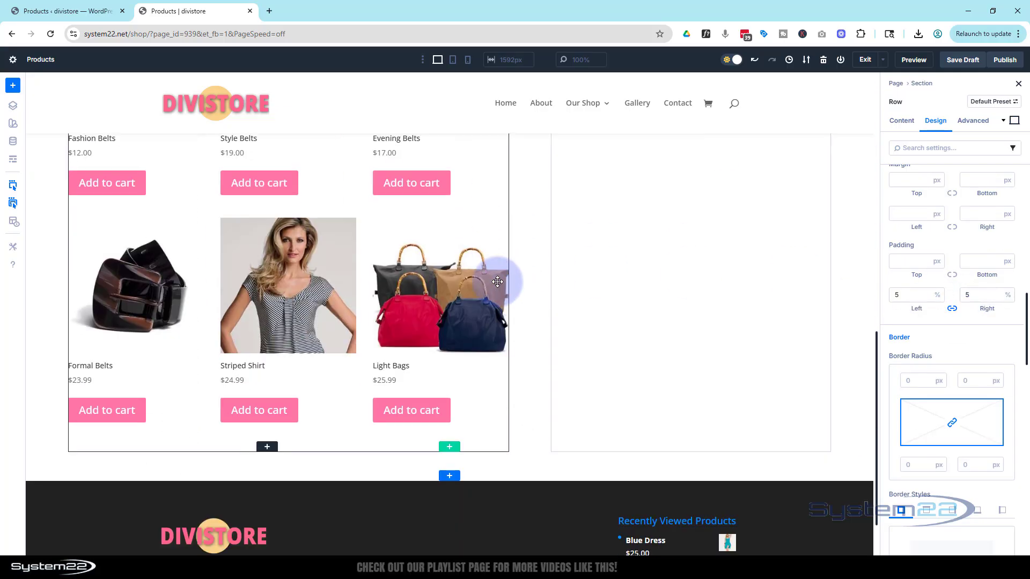
{"action": "scroll", "coordinate": [482, 282], "scroll_direction": "up", "scroll_amount": 11}
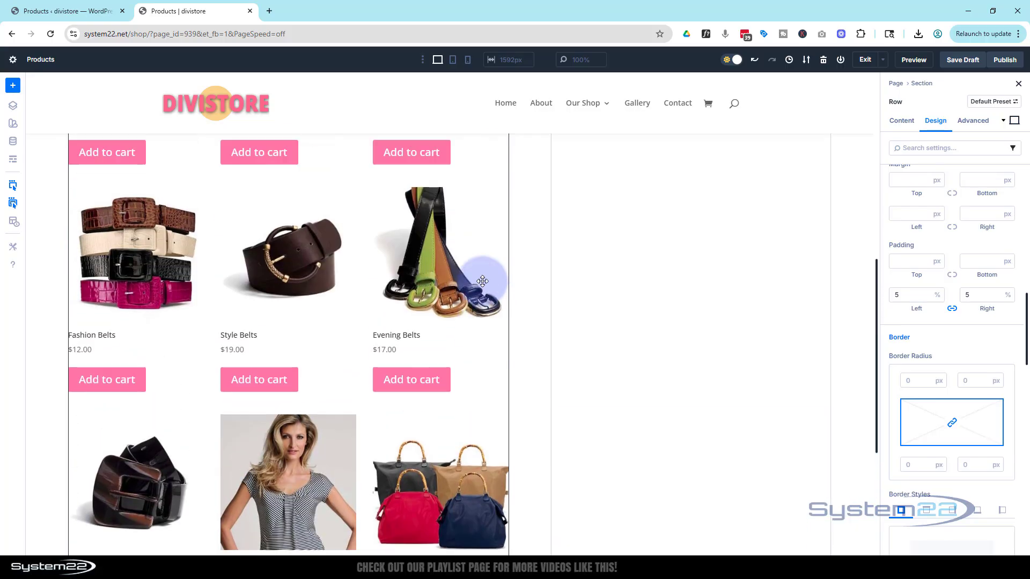
{"action": "scroll", "coordinate": [482, 281], "scroll_direction": "up", "scroll_amount": 2}
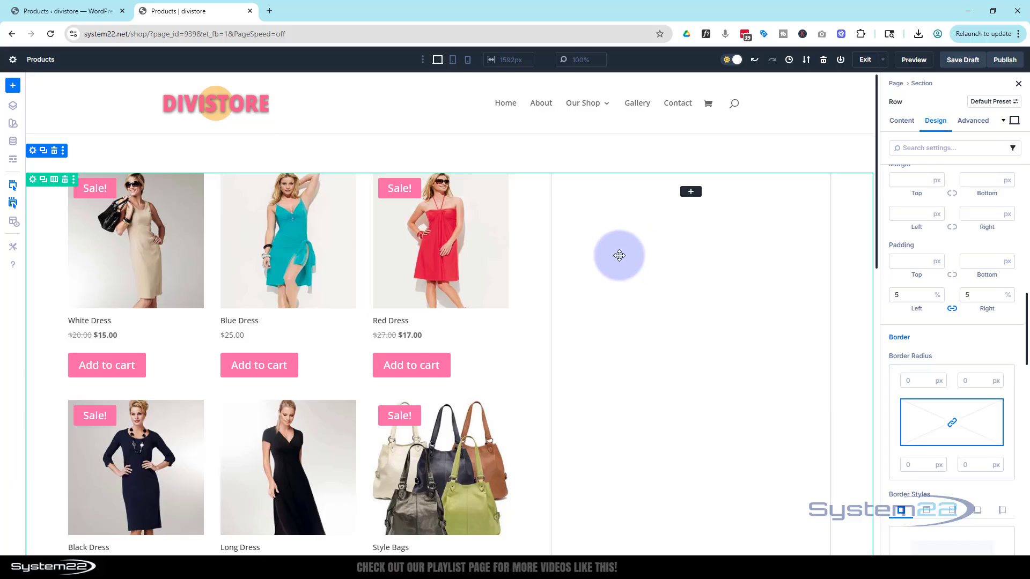
{"action": "left_click", "coordinate": [691, 193]}
{"action": "scroll", "coordinate": [711, 279], "scroll_direction": "down", "scroll_amount": 4}
{"action": "scroll", "coordinate": [712, 277], "scroll_direction": "down", "scroll_amount": 3}
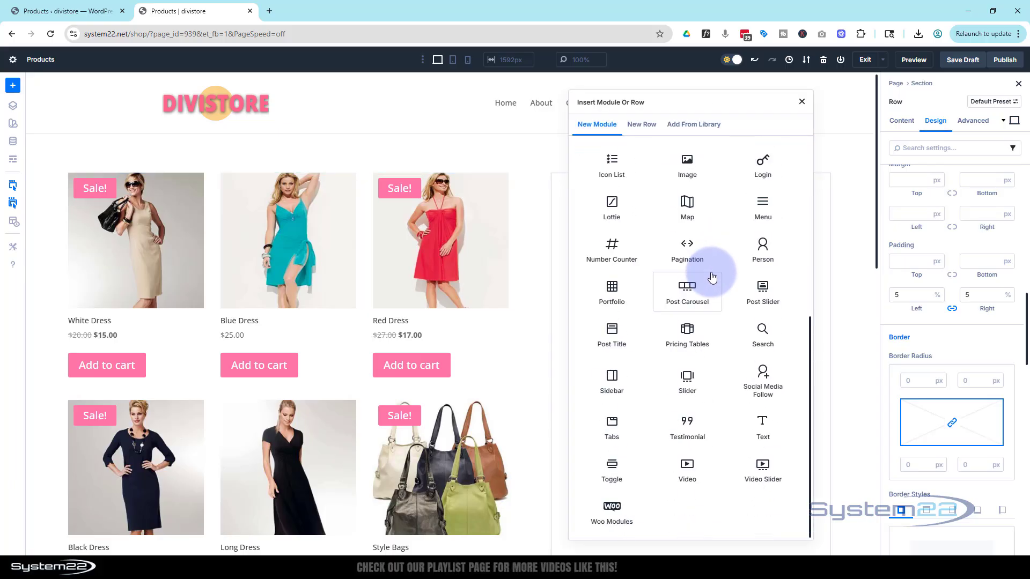
{"action": "left_click", "coordinate": [688, 384]}
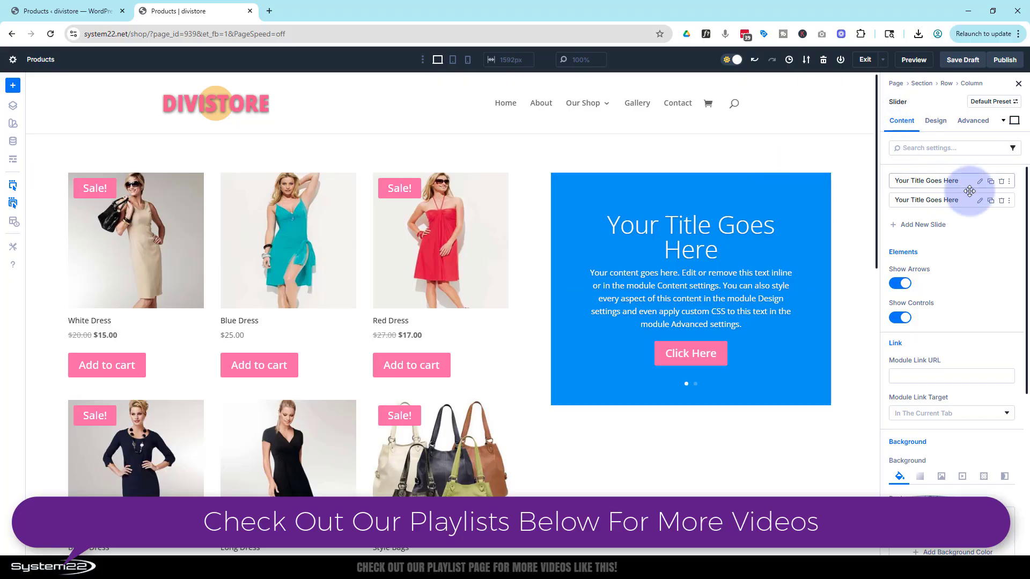
Delete the second slide from the Slider module
{"action": "left_click", "coordinate": [1002, 201]}
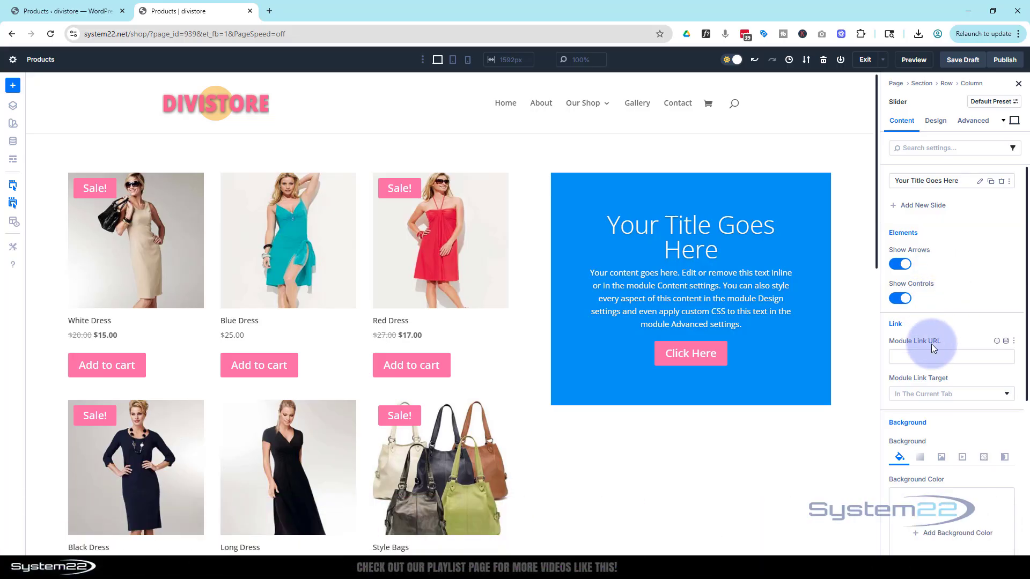
{"action": "scroll", "coordinate": [931, 343], "scroll_direction": "down", "scroll_amount": 4}
{"action": "scroll", "coordinate": [947, 307], "scroll_direction": "up", "scroll_amount": 4}
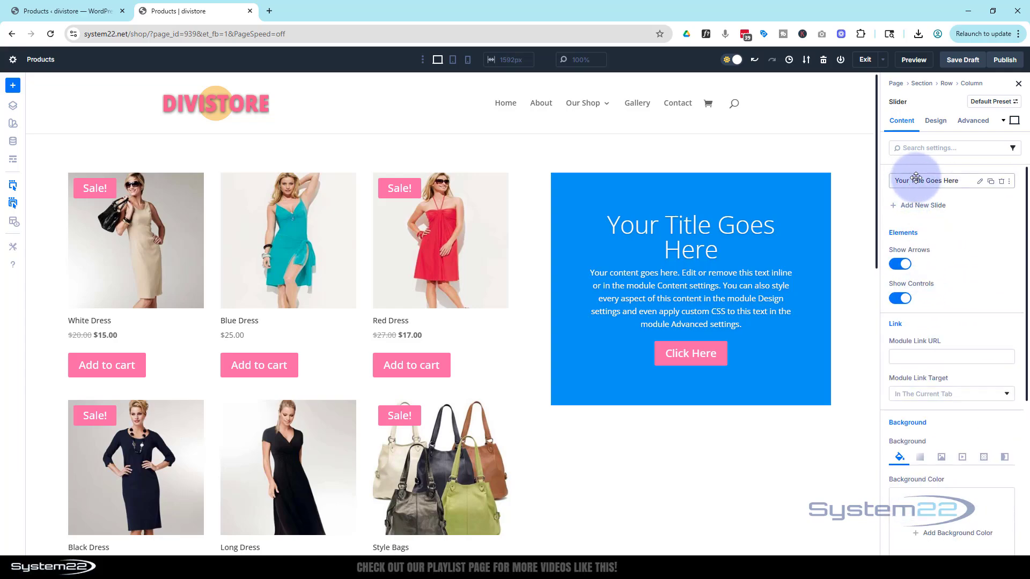
Open the remaining slide's settings in the Slider module and enable its Loop Element option
{"action": "left_click", "coordinate": [979, 182]}
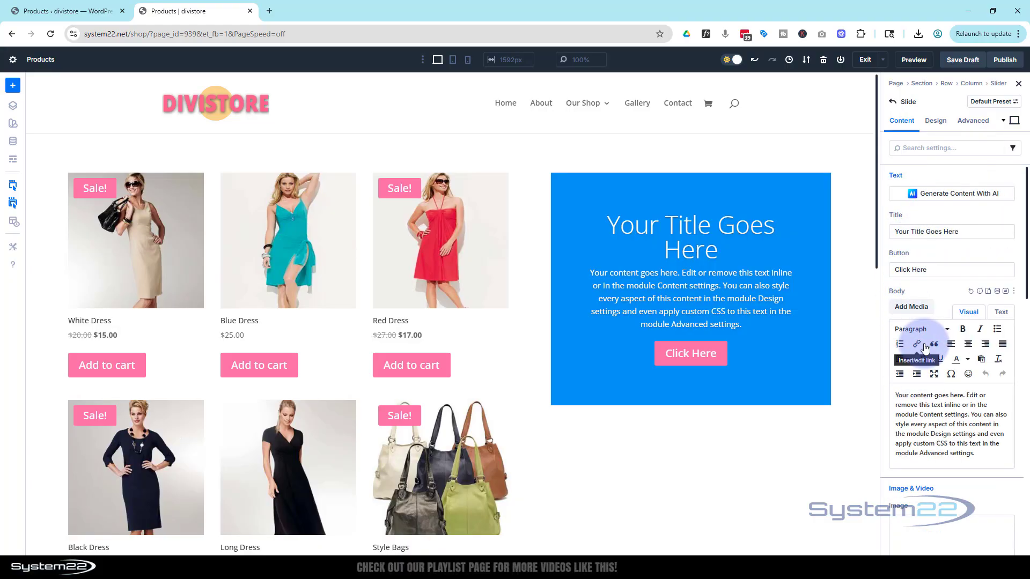
{"action": "scroll", "coordinate": [925, 348], "scroll_direction": "down", "scroll_amount": 2}
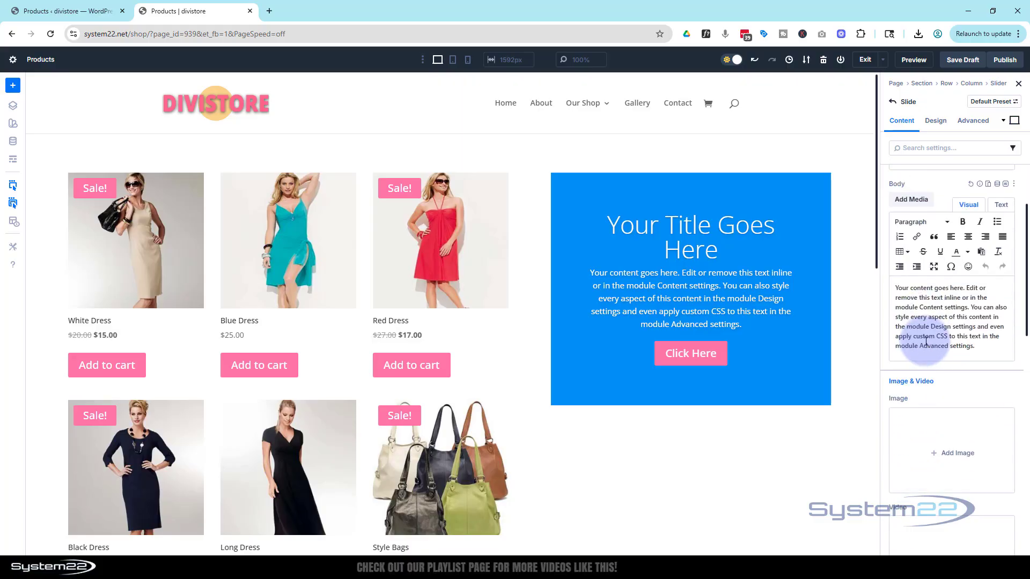
{"action": "scroll", "coordinate": [926, 341], "scroll_direction": "down", "scroll_amount": 8}
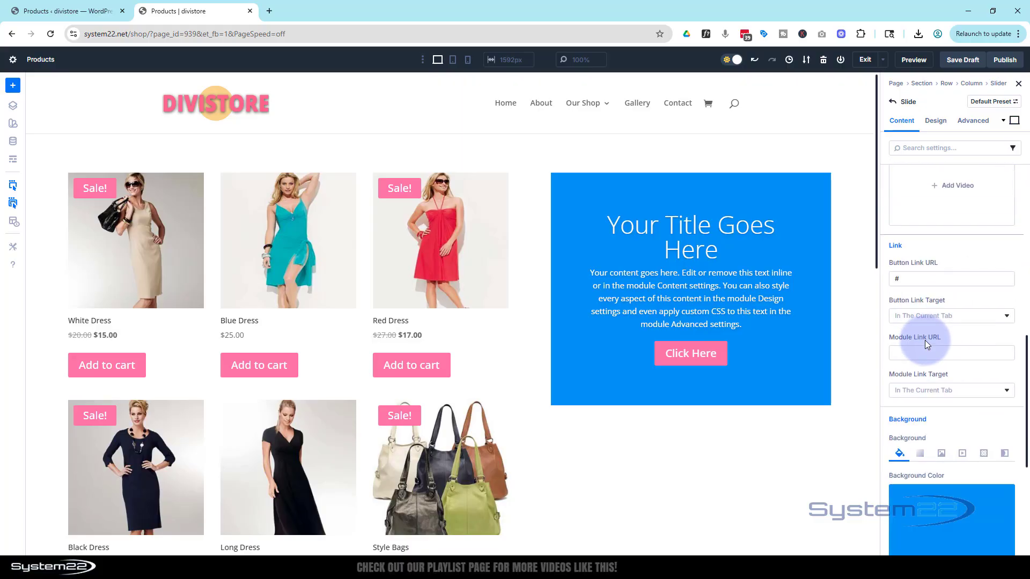
{"action": "scroll", "coordinate": [926, 343], "scroll_direction": "down", "scroll_amount": 3}
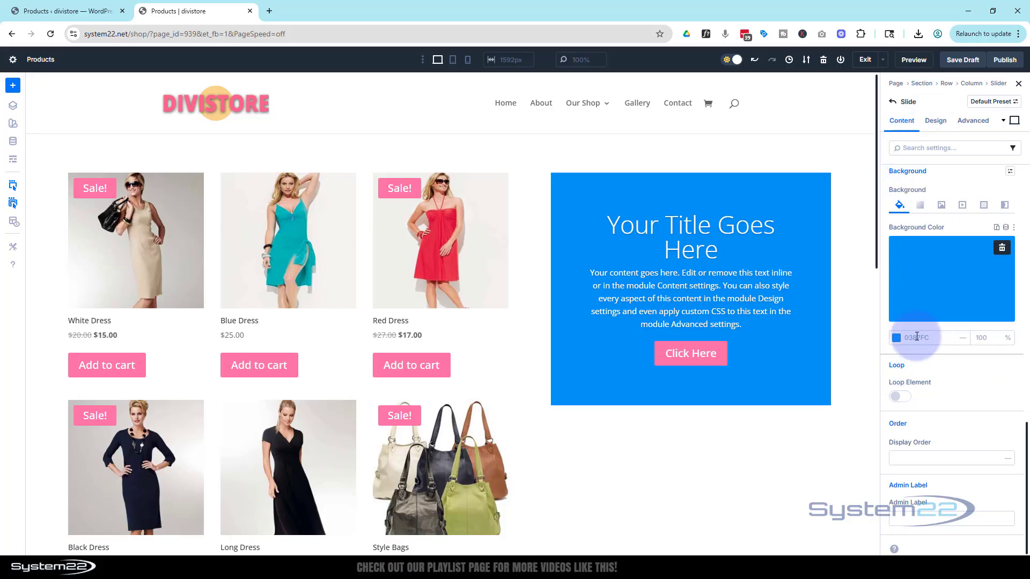
{"action": "left_click", "coordinate": [905, 401]}
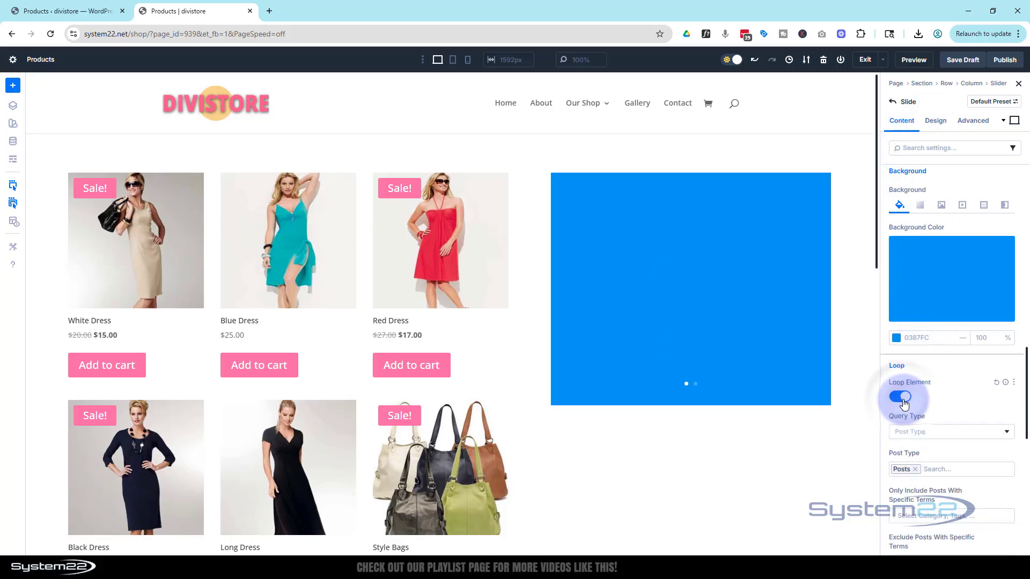
Replace Posts with Products as the post type of the slide's loop query
{"action": "scroll", "coordinate": [963, 394], "scroll_direction": "down", "scroll_amount": 2}
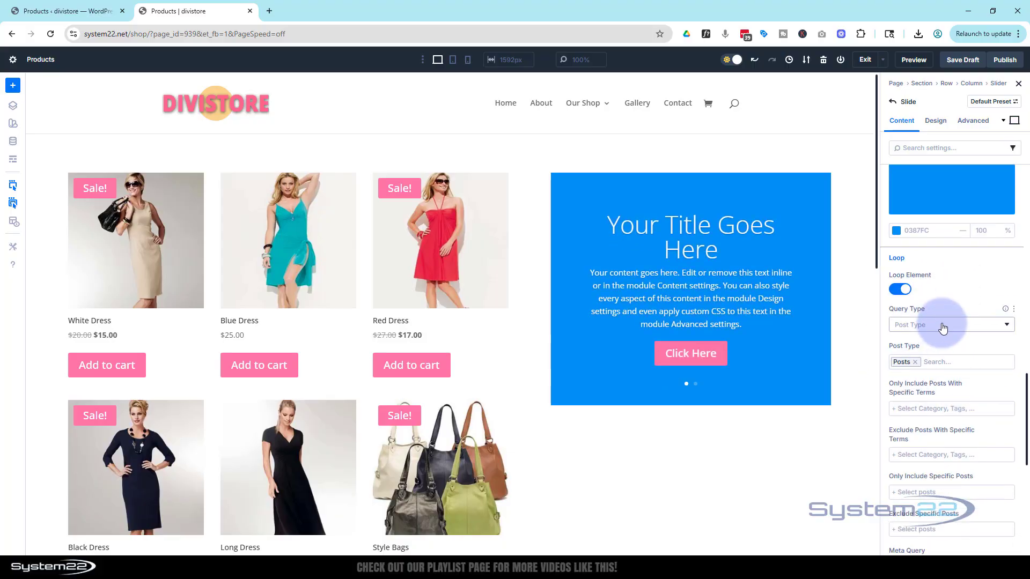
{"action": "left_click", "coordinate": [915, 364]}
{"action": "left_click", "coordinate": [925, 362]}
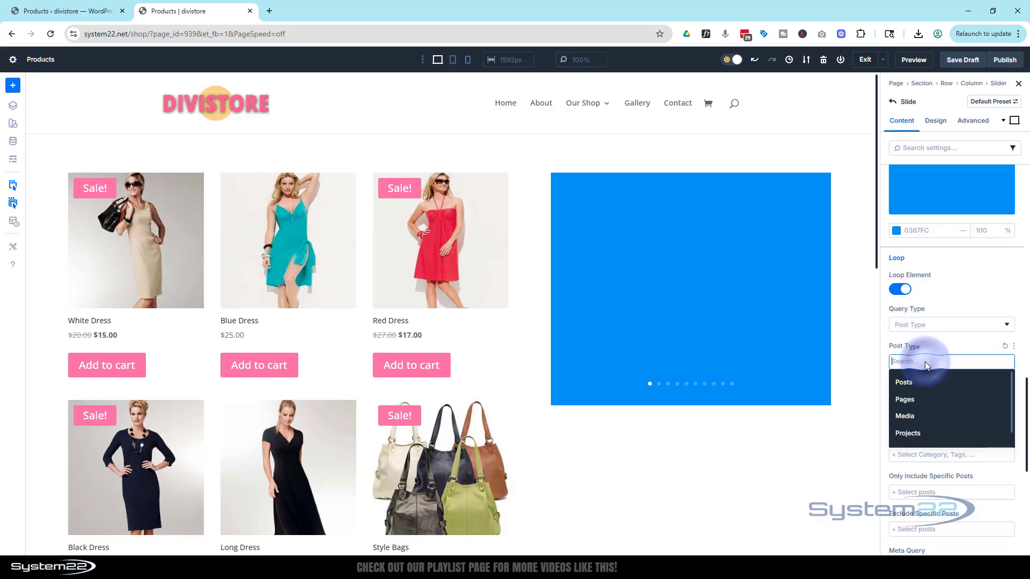
{"action": "scroll", "coordinate": [923, 429], "scroll_direction": "down", "scroll_amount": 1}
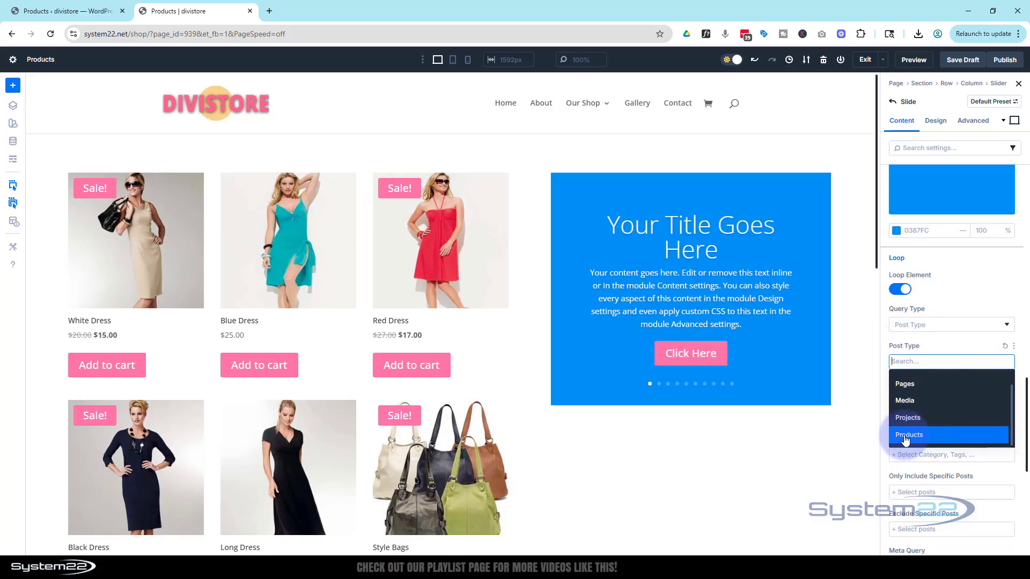
{"action": "left_click", "coordinate": [907, 435]}
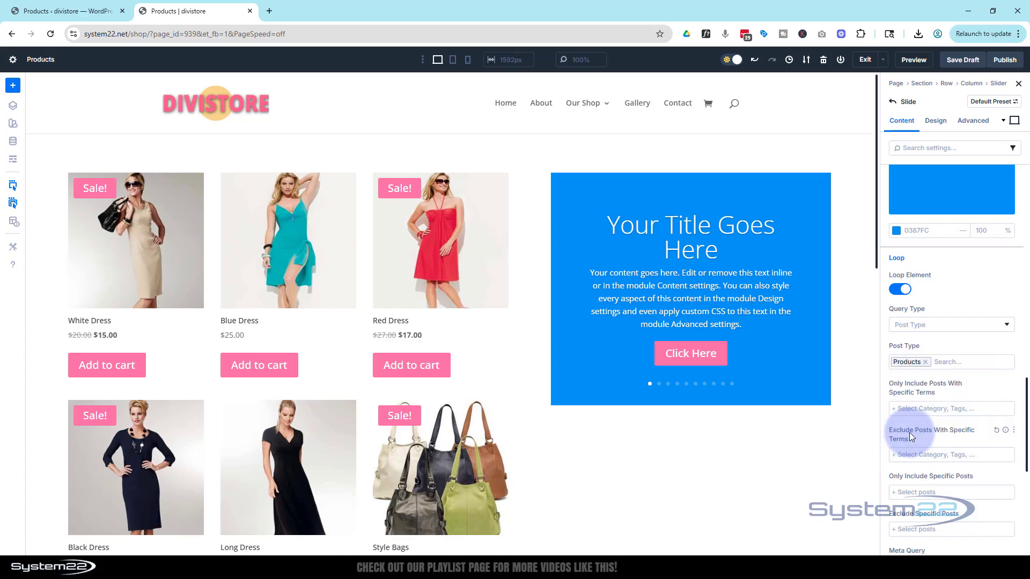
Limit the slide loop to posts in the product categories Dresses, Bags, On Sale and Shoes
{"action": "scroll", "coordinate": [968, 389], "scroll_direction": "down", "scroll_amount": 1}
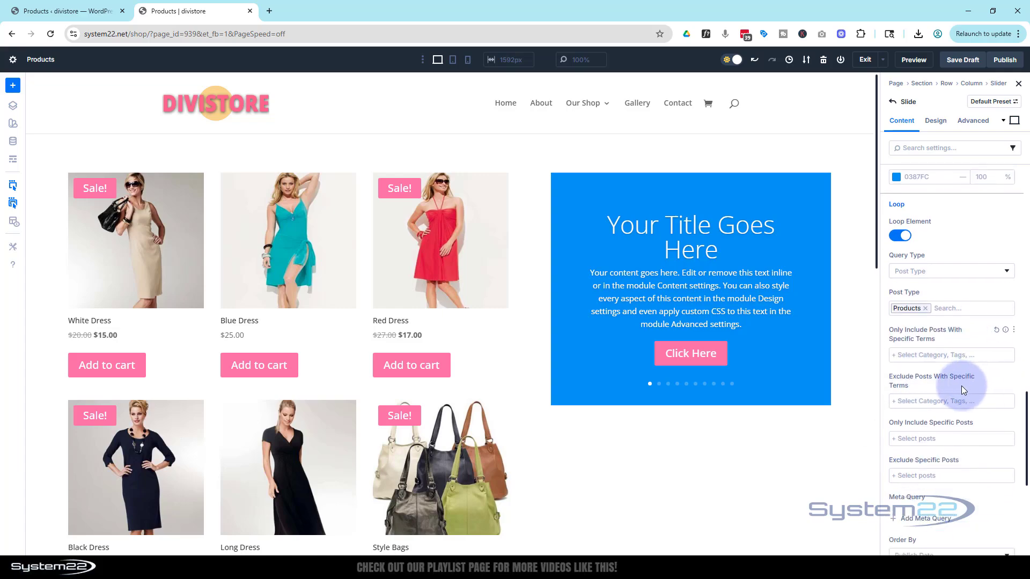
{"action": "left_click", "coordinate": [917, 360]}
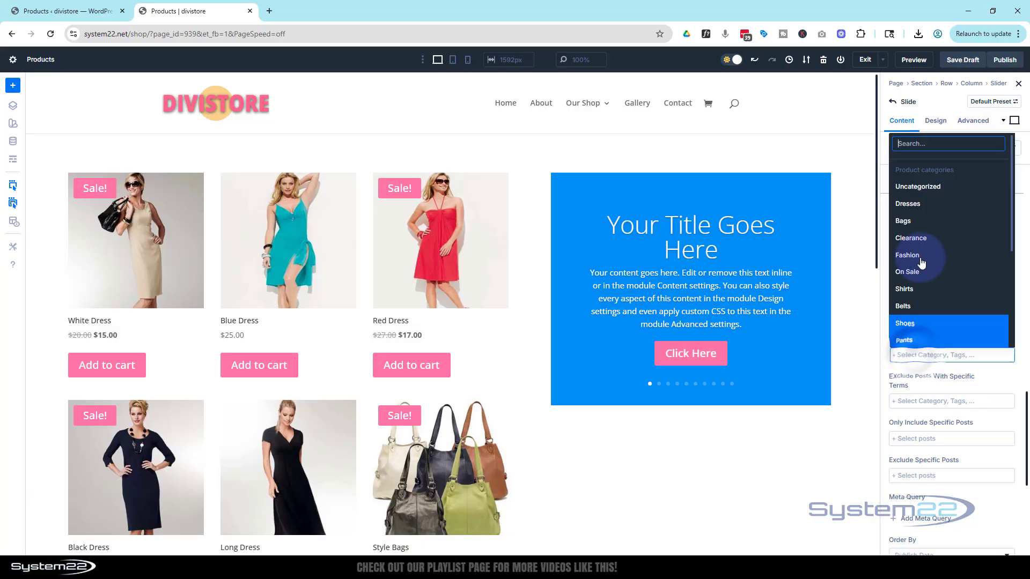
{"action": "left_click", "coordinate": [908, 203]}
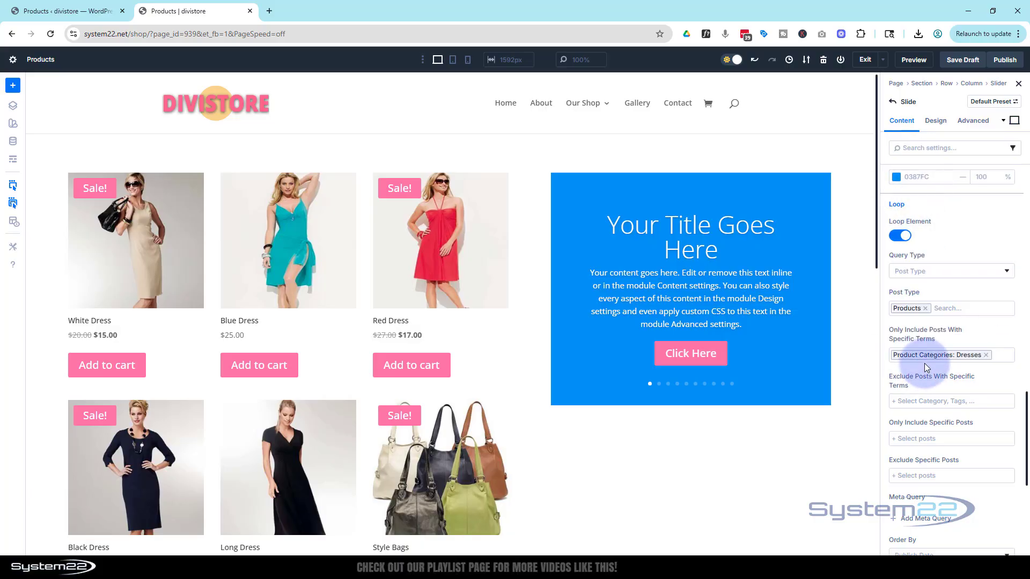
{"action": "left_click", "coordinate": [1002, 358]}
{"action": "left_click", "coordinate": [933, 213]}
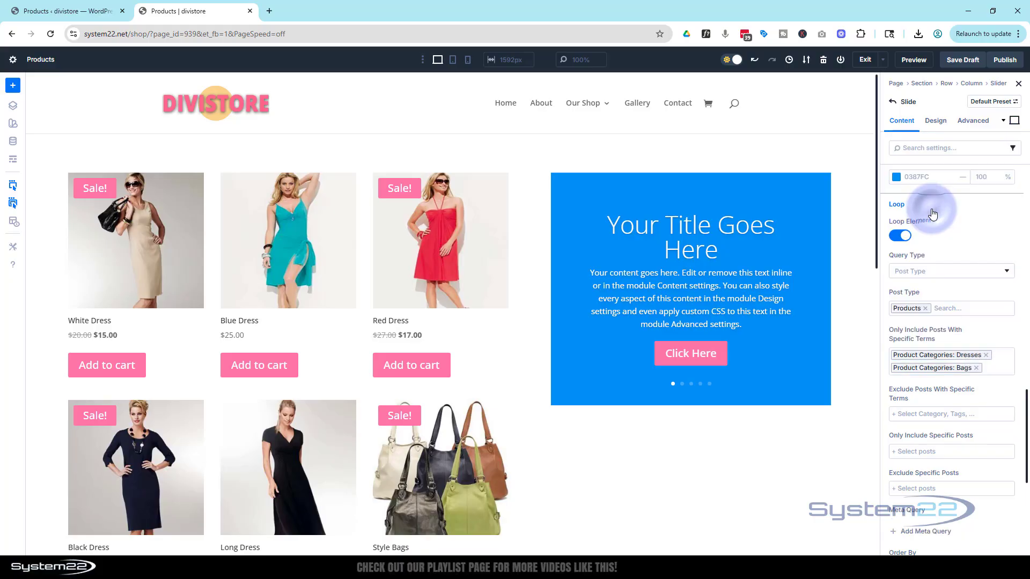
{"action": "left_click", "coordinate": [1002, 370]}
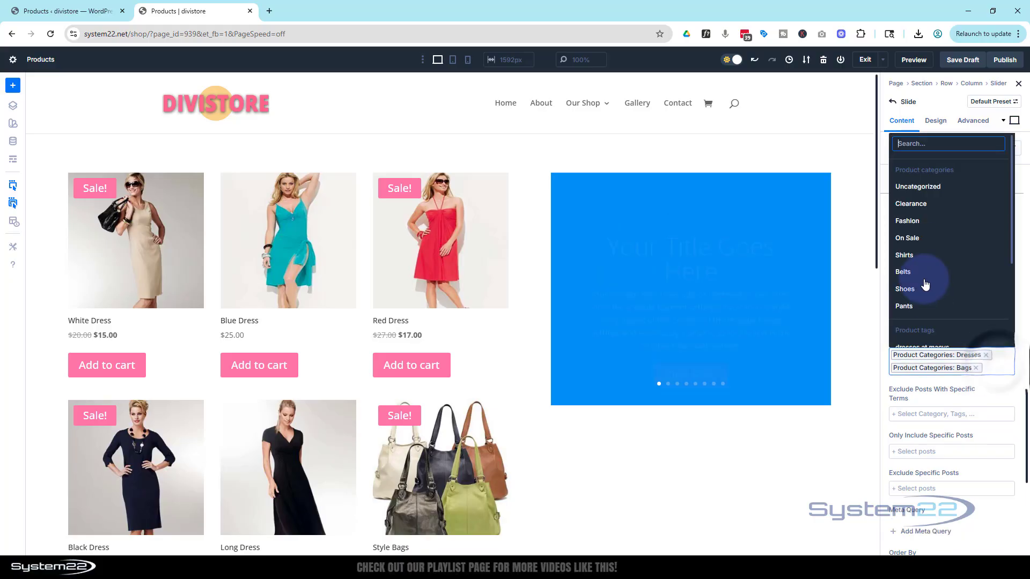
{"action": "left_click", "coordinate": [909, 238]}
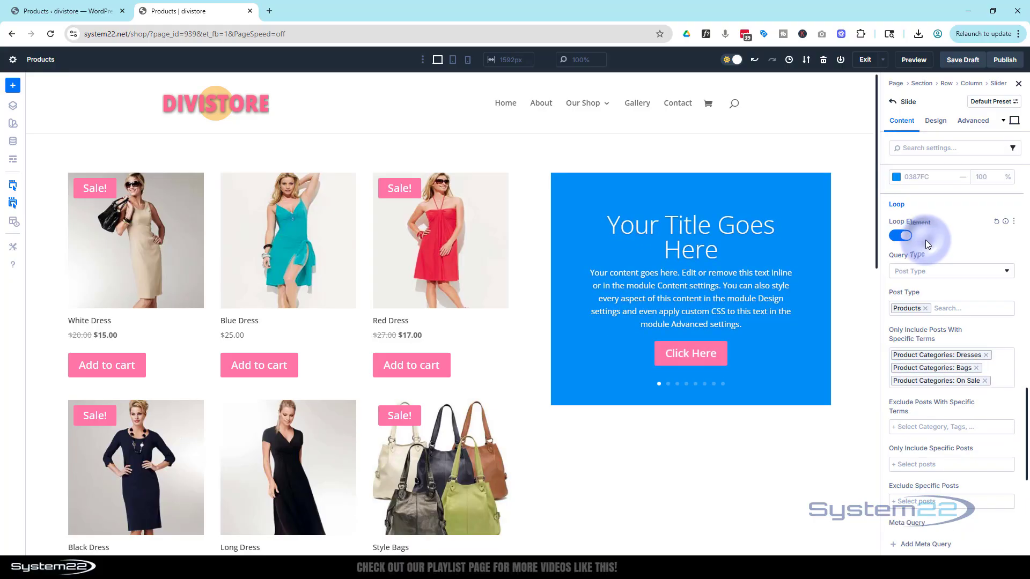
{"action": "left_click", "coordinate": [1001, 382]}
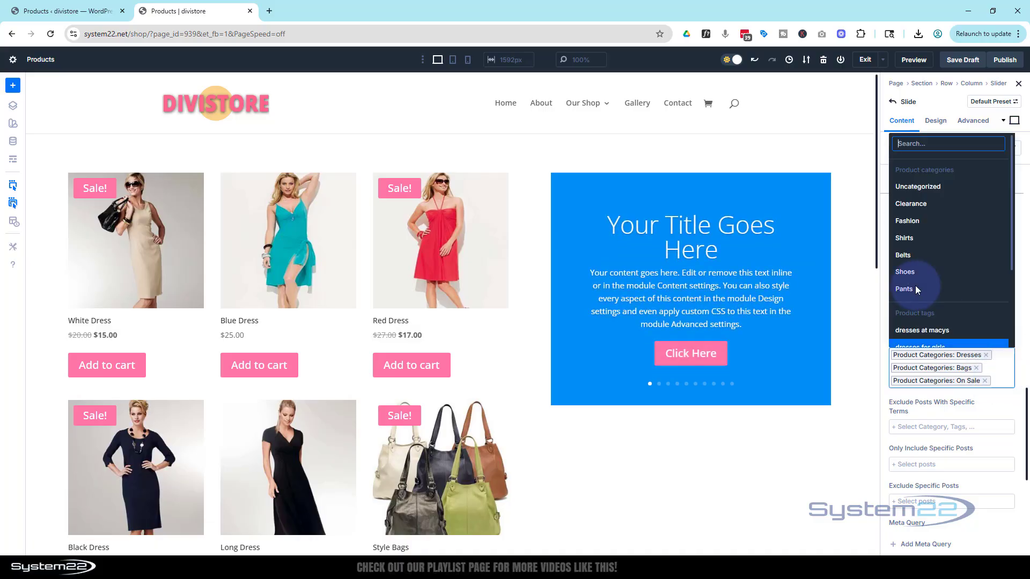
{"action": "left_click", "coordinate": [907, 272]}
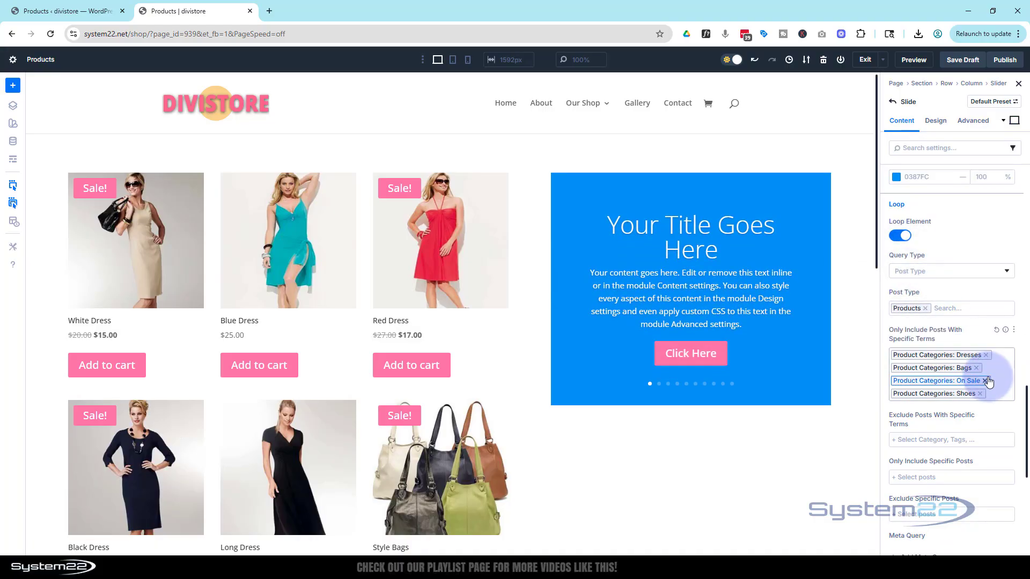
Set the slide title to the dynamic Loop Product Regular Price with "$" before it, and apply it
{"action": "scroll", "coordinate": [971, 352], "scroll_direction": "down", "scroll_amount": 1}
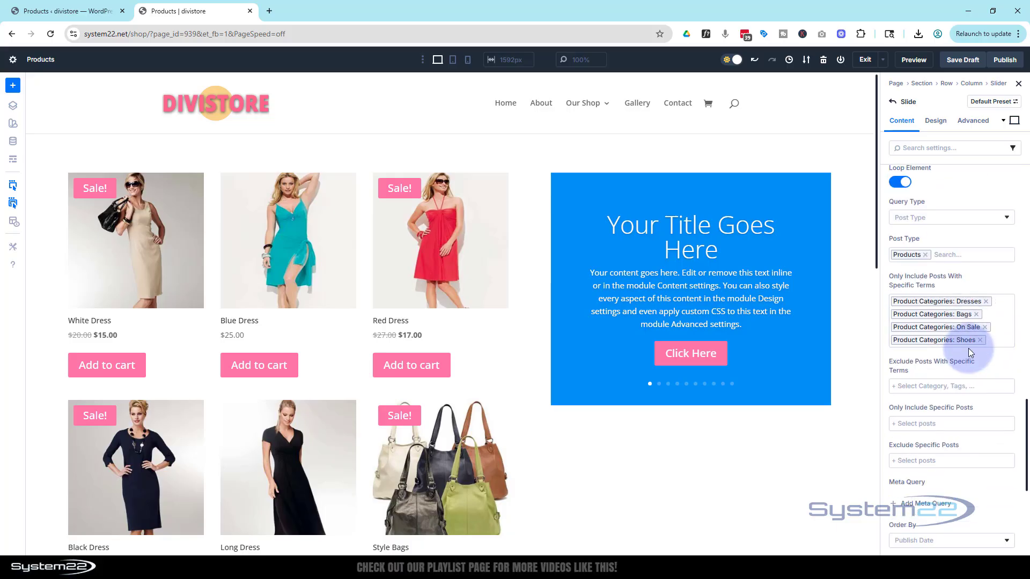
{"action": "scroll", "coordinate": [971, 353], "scroll_direction": "down", "scroll_amount": 2}
{"action": "scroll", "coordinate": [968, 359], "scroll_direction": "down", "scroll_amount": 3}
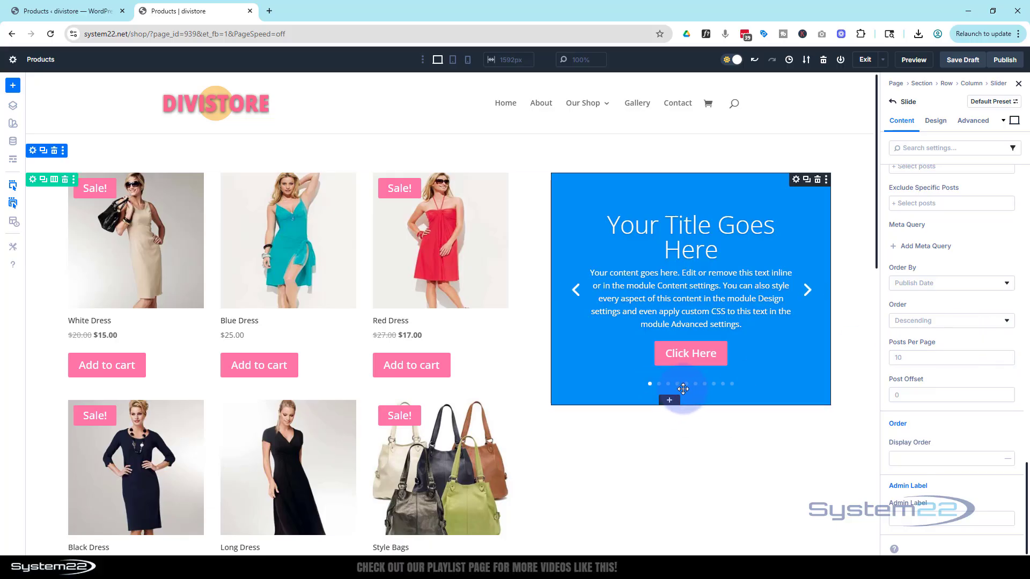
{"action": "scroll", "coordinate": [972, 280], "scroll_direction": "up", "scroll_amount": 5}
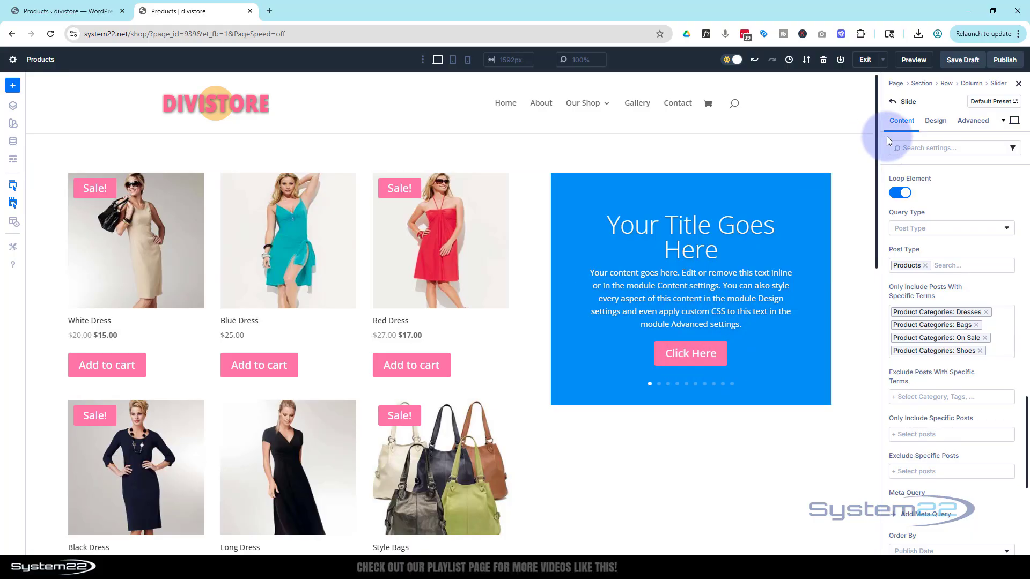
{"action": "scroll", "coordinate": [982, 292], "scroll_direction": "up", "scroll_amount": 15}
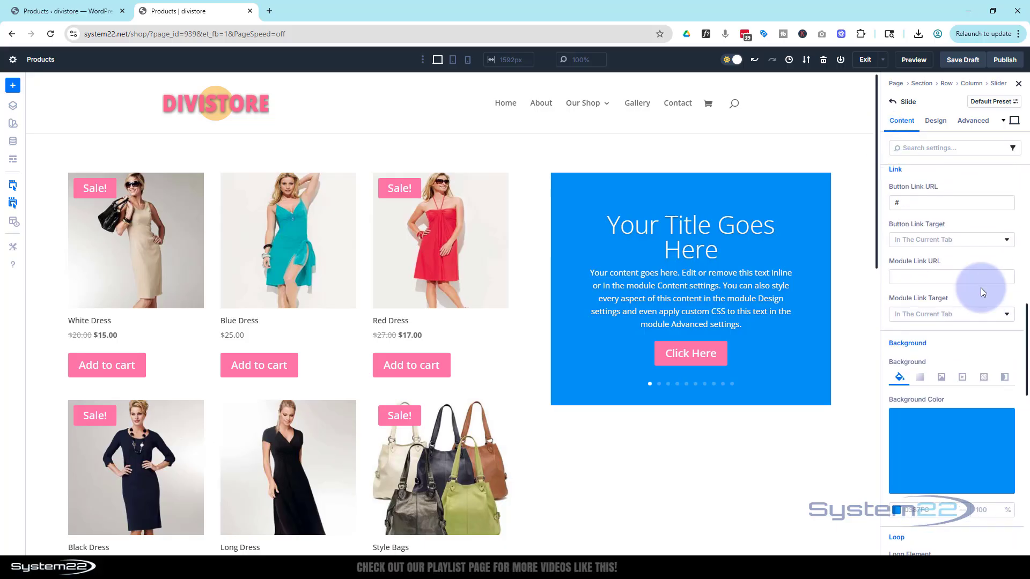
{"action": "scroll", "coordinate": [984, 289], "scroll_direction": "up", "scroll_amount": 5}
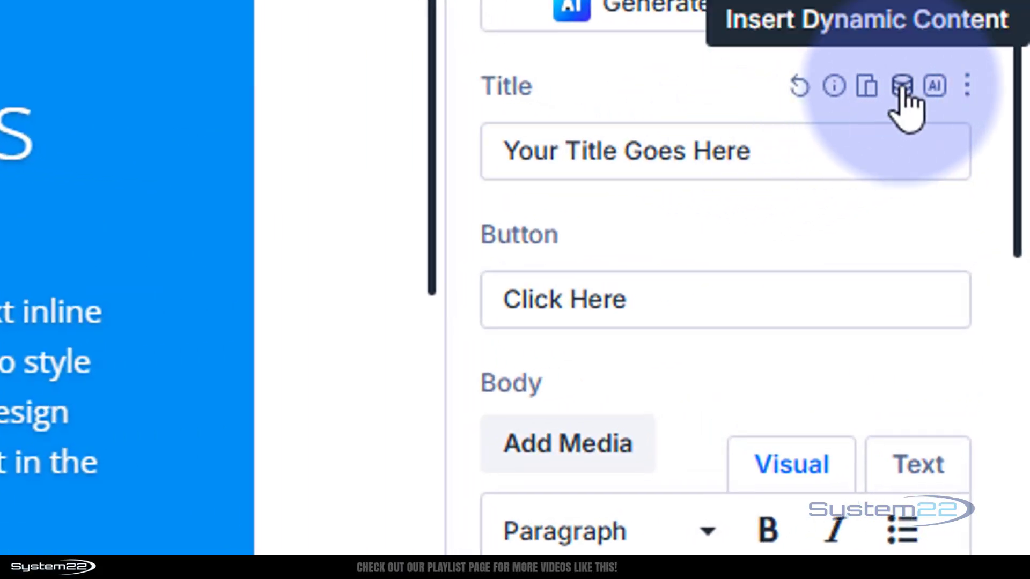
{"action": "left_click", "coordinate": [943, 142]}
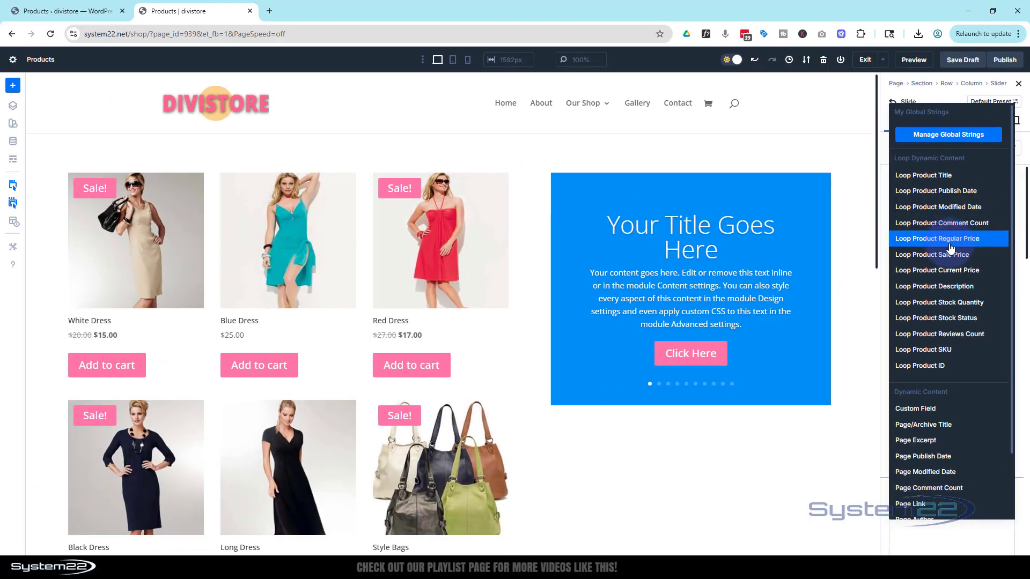
{"action": "left_click", "coordinate": [948, 239]}
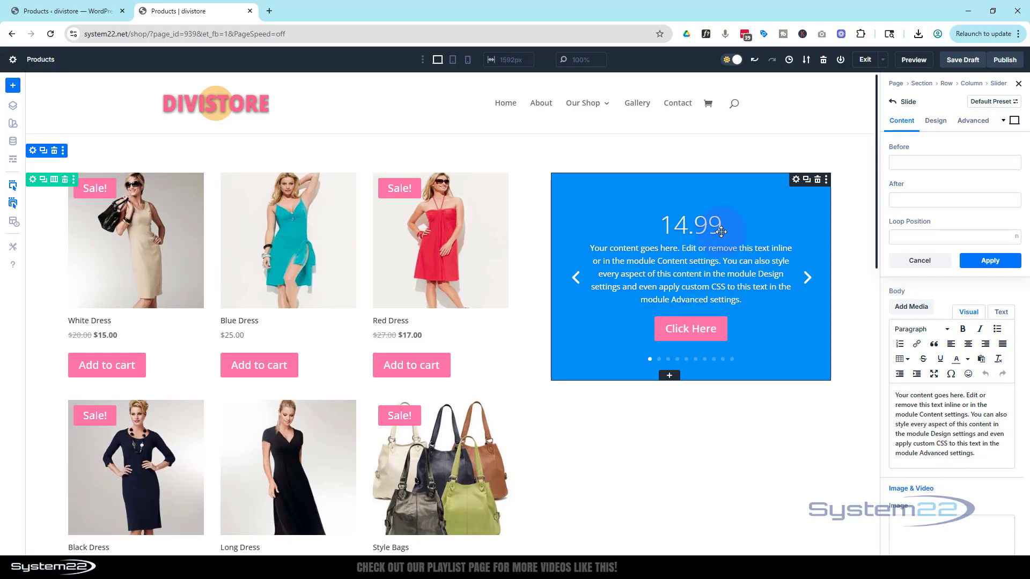
{"action": "left_click", "coordinate": [912, 162]}
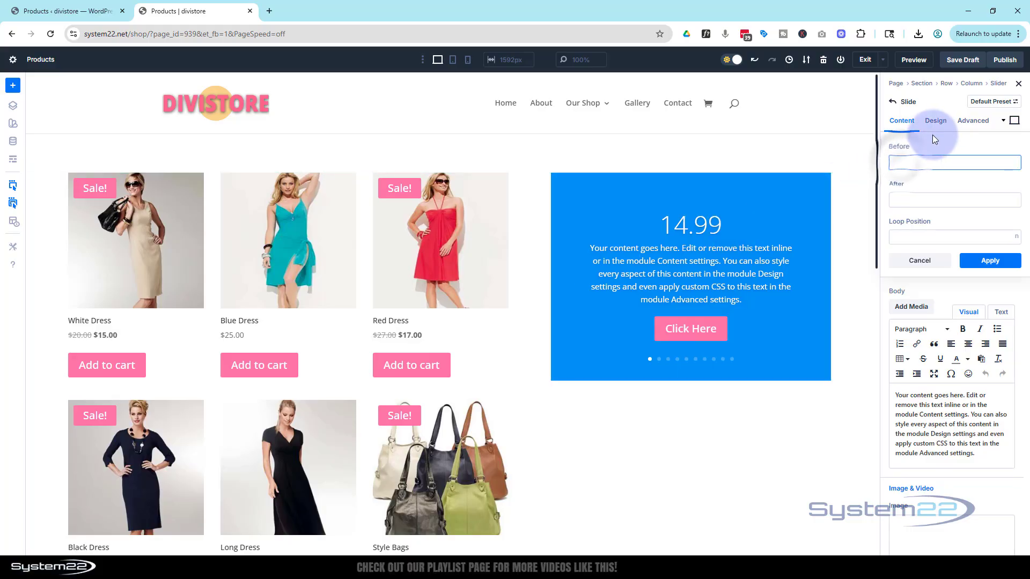
{"action": "type", "text": "$"}
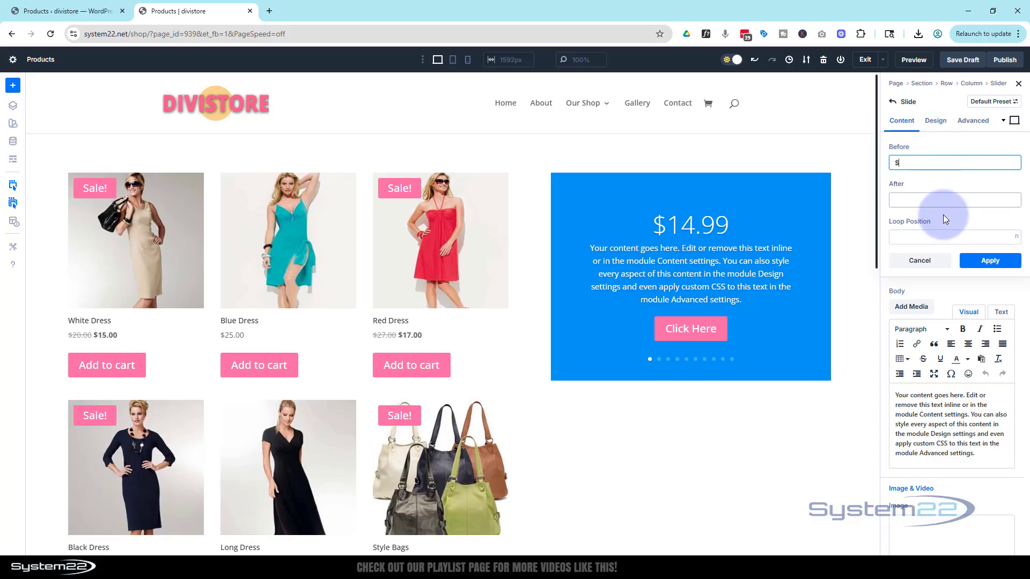
{"action": "left_click", "coordinate": [985, 262]}
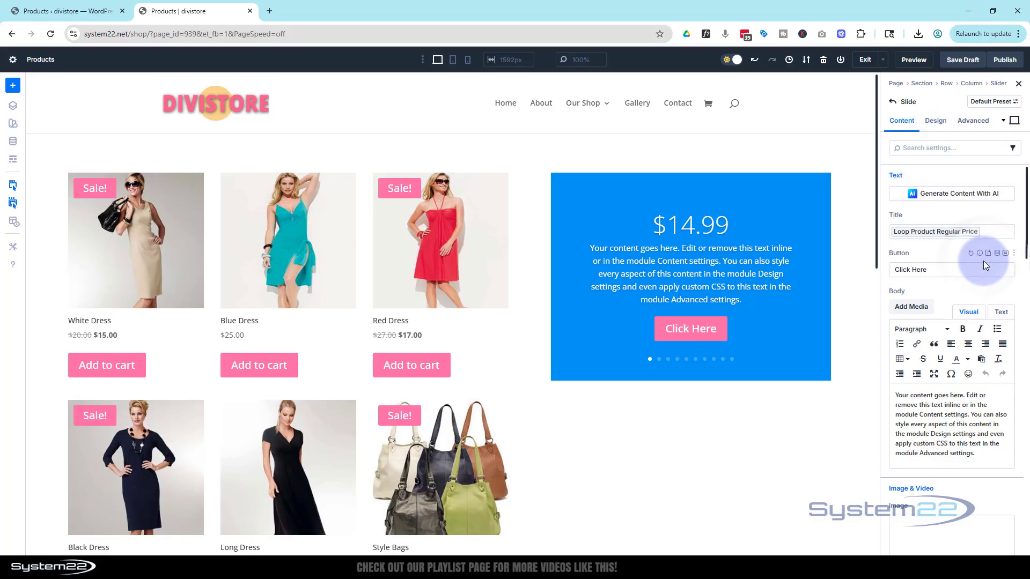
Change the slide's button text to "Buy Now" and fill its body with the dynamic Loop Product Title
{"action": "left_click_drag", "start_coordinate": [936, 271], "coordinate": [892, 276]}
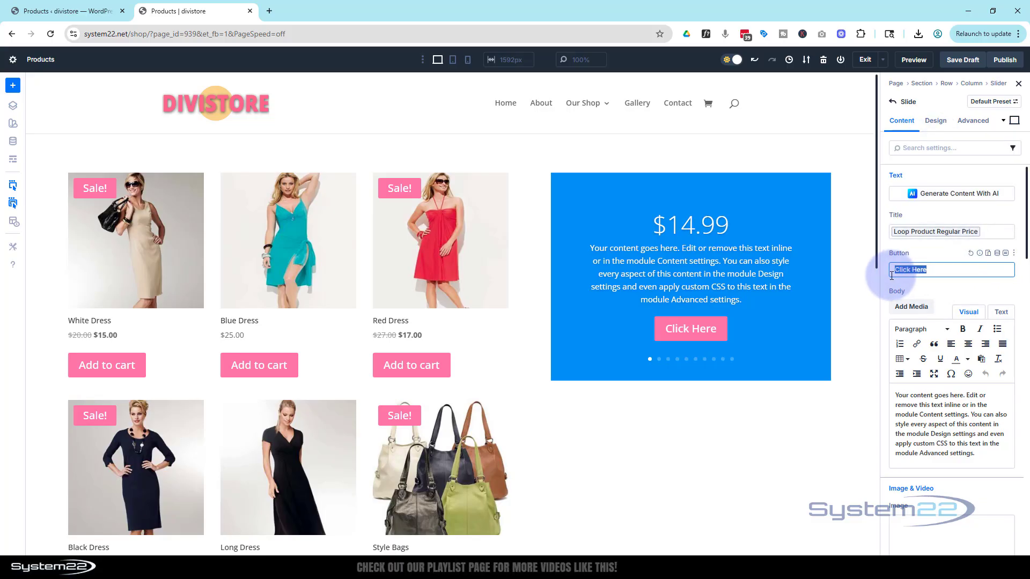
{"action": "type", "text": "Buy Now"}
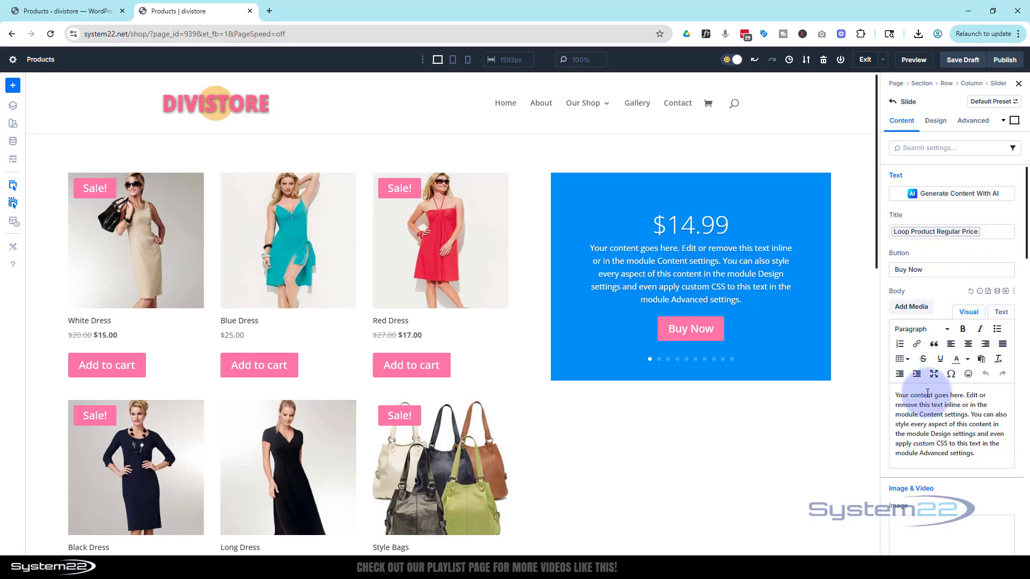
{"action": "scroll", "coordinate": [928, 396], "scroll_direction": "down", "scroll_amount": 2}
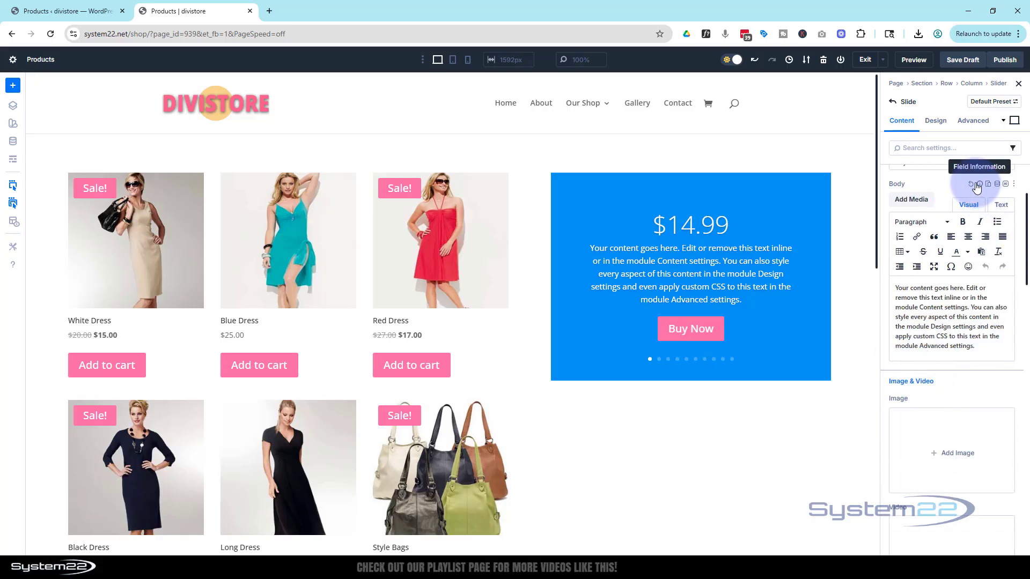
{"action": "left_click", "coordinate": [997, 184]}
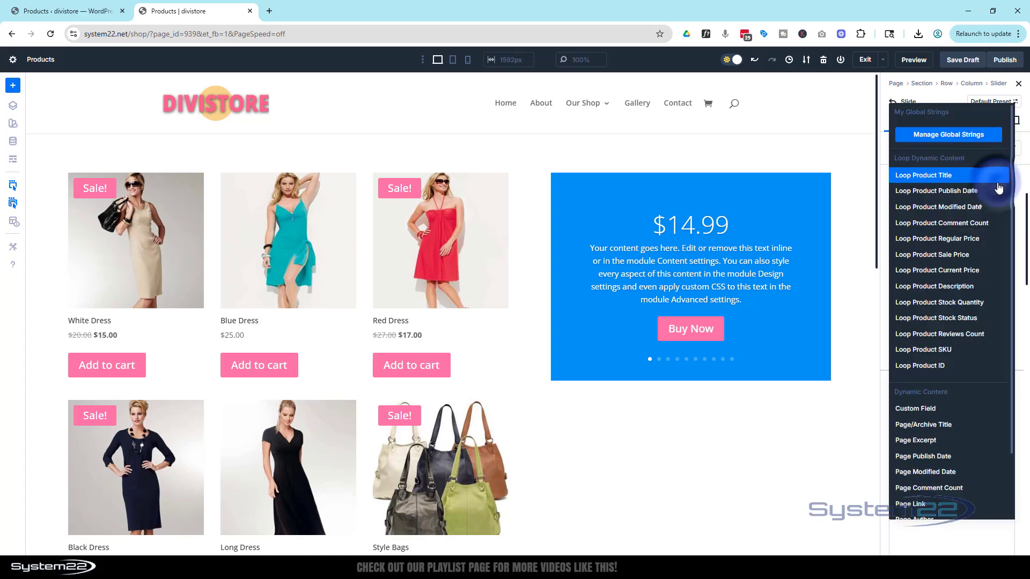
{"action": "left_click", "coordinate": [940, 184]}
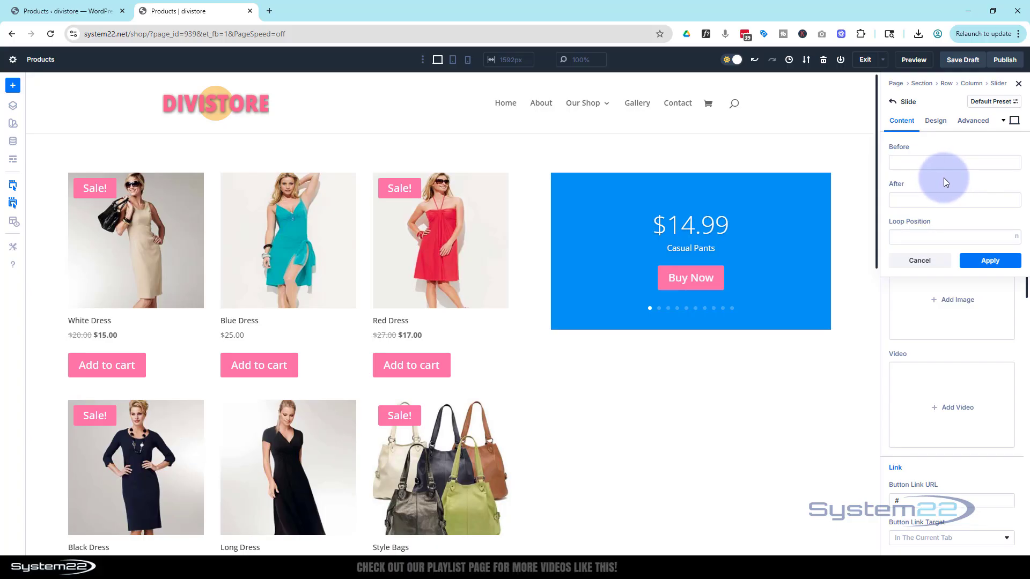
{"action": "left_click", "coordinate": [980, 261]}
Link the slide's button to the dynamic Loop Product Link URL
{"action": "scroll", "coordinate": [923, 322], "scroll_direction": "down", "scroll_amount": 6}
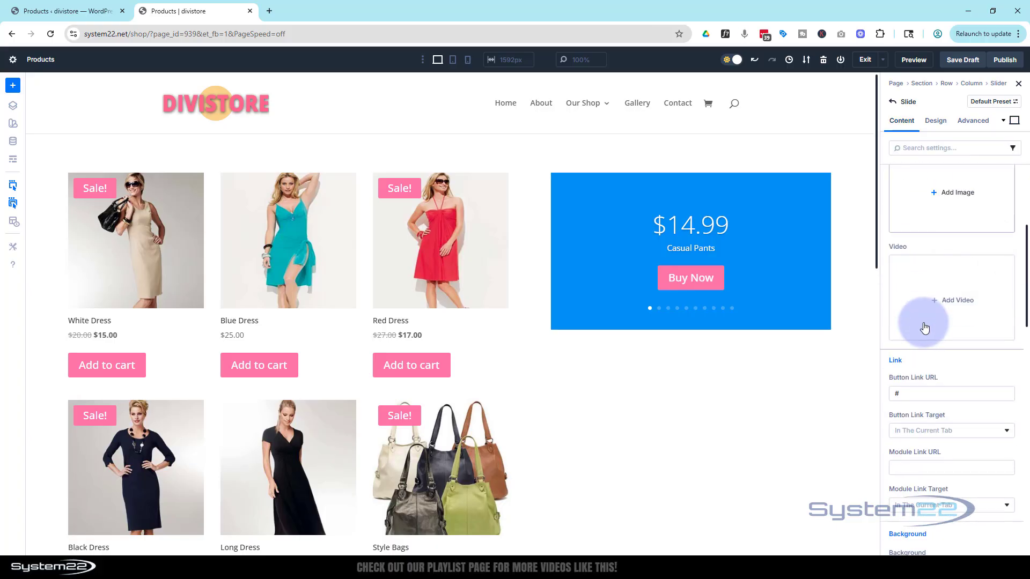
{"action": "mouse_move", "coordinate": [901, 275]}
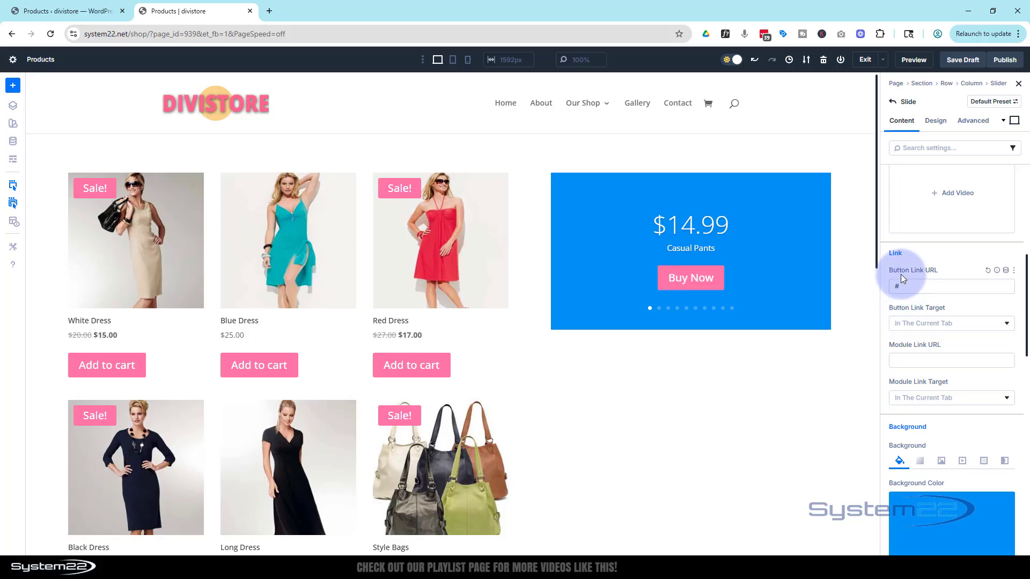
{"action": "left_click", "coordinate": [1006, 271]}
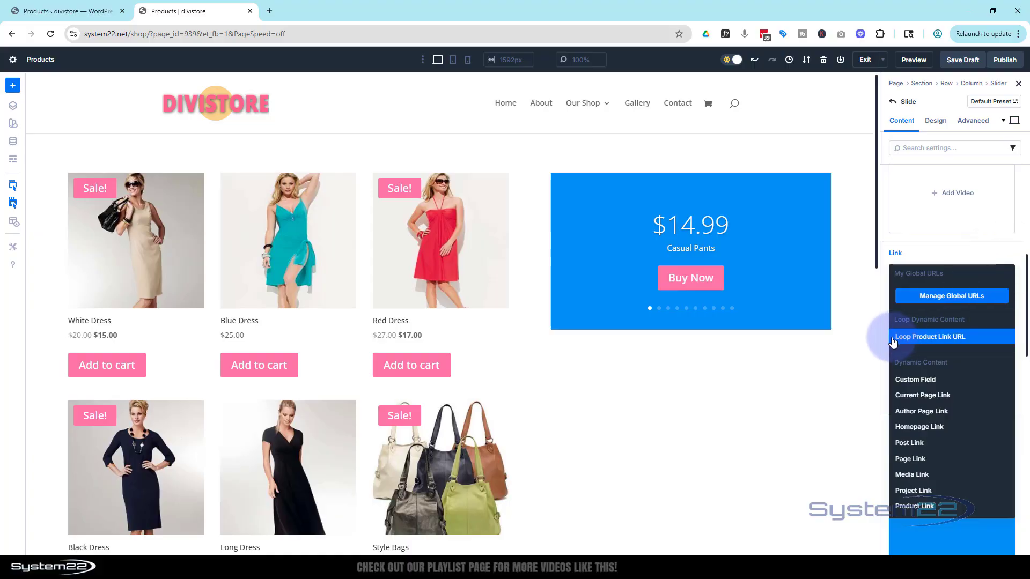
{"action": "left_click", "coordinate": [928, 337]}
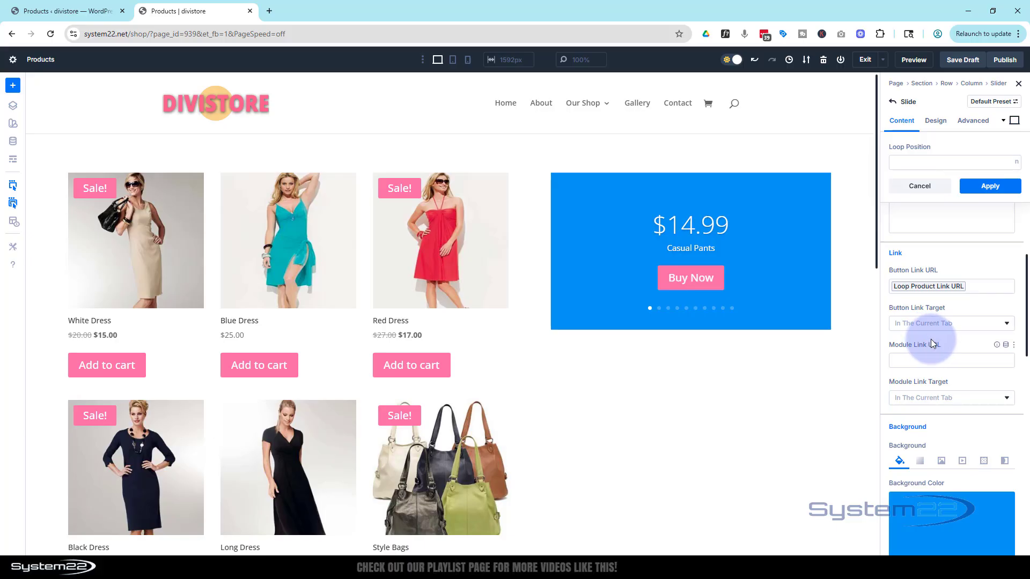
Remove the slide's background color and use the dynamic Loop Product Featured Image as its background image
{"action": "scroll", "coordinate": [915, 329], "scroll_direction": "down", "scroll_amount": 4}
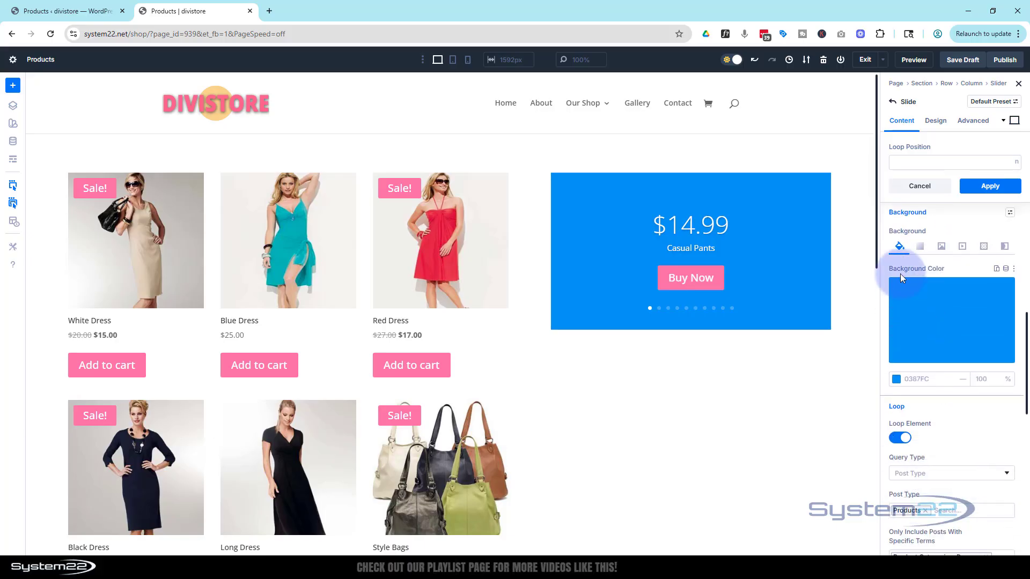
{"action": "left_click", "coordinate": [1002, 289]}
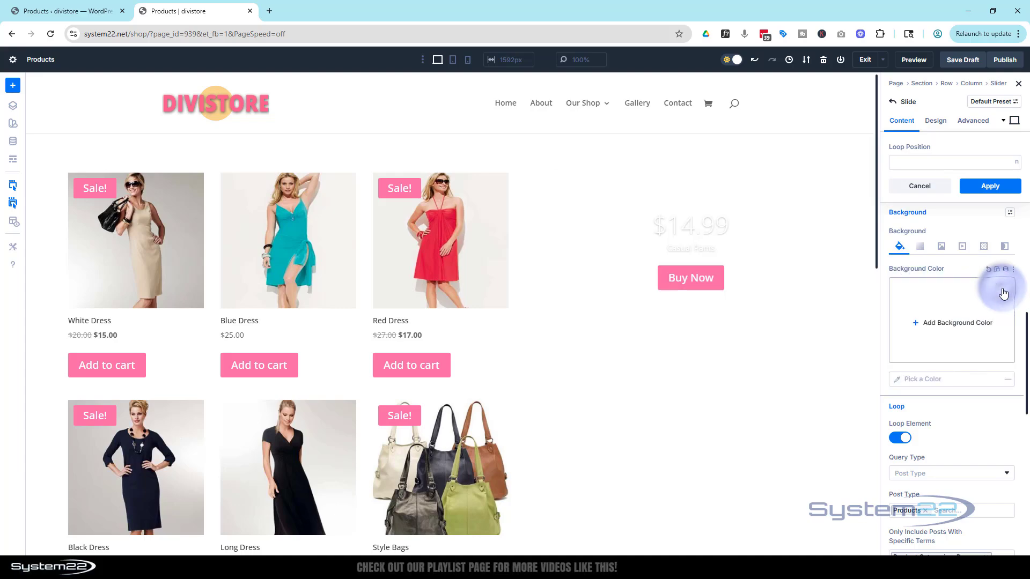
{"action": "left_click", "coordinate": [940, 247]}
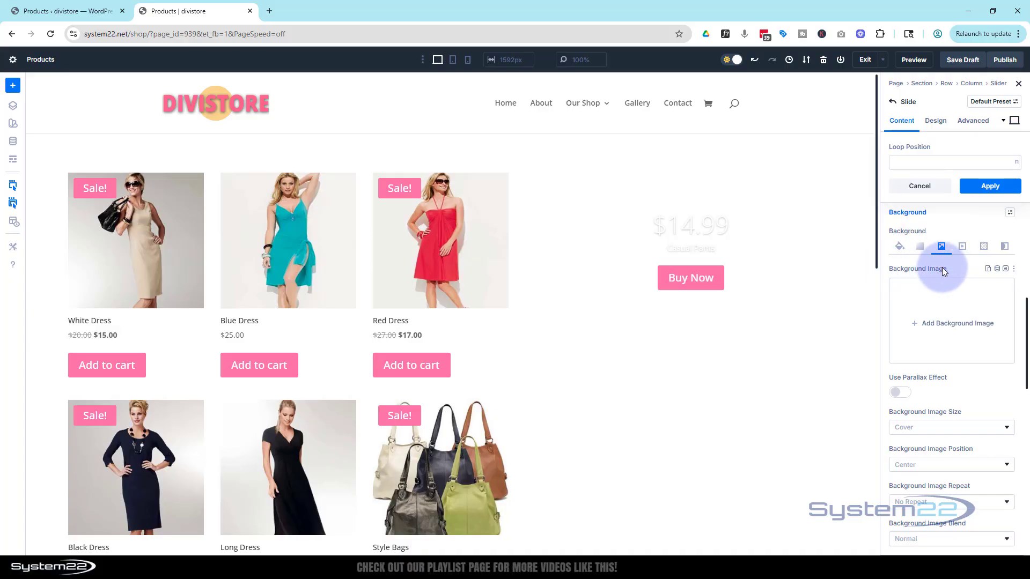
{"action": "left_click", "coordinate": [998, 270]}
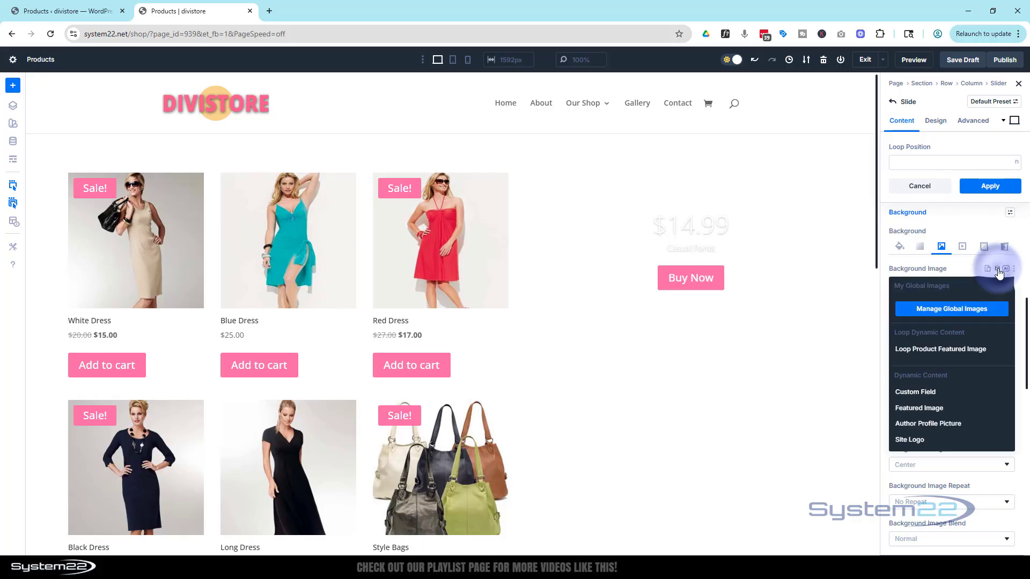
{"action": "left_click", "coordinate": [937, 349]}
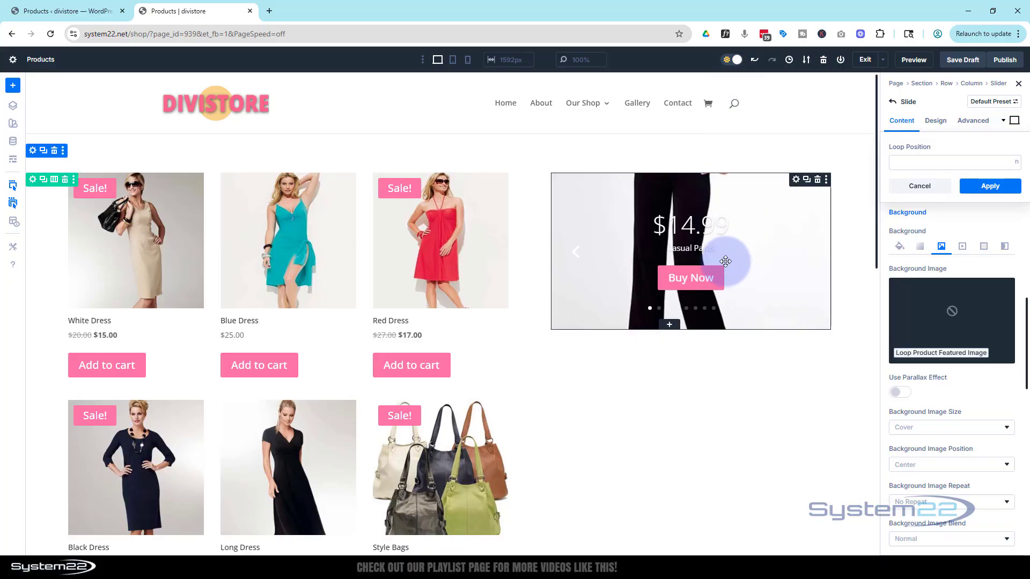
Turn on the slide's text overlay and align the slide text to the left
{"action": "left_click", "coordinate": [936, 121]}
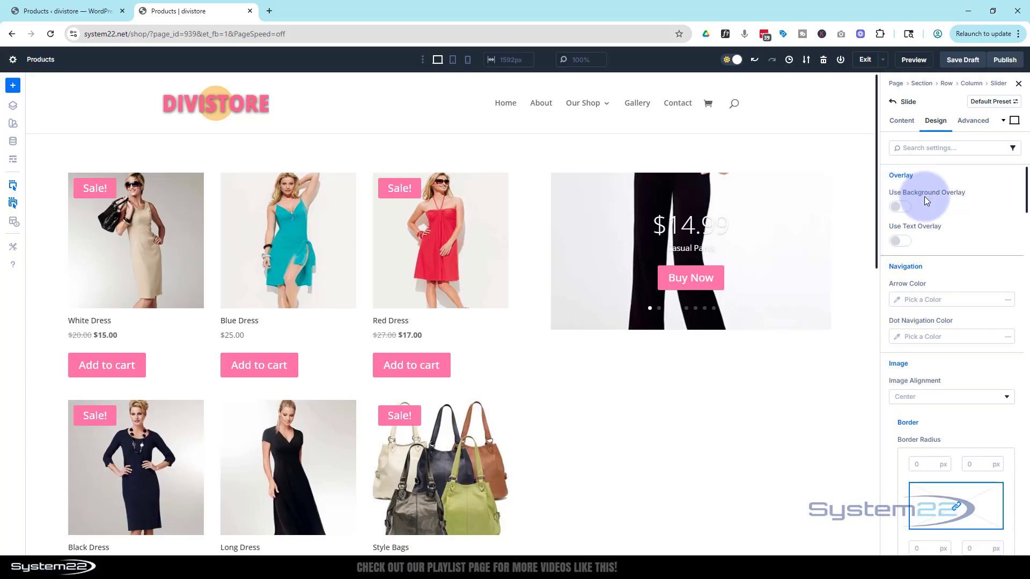
{"action": "left_click", "coordinate": [903, 244]}
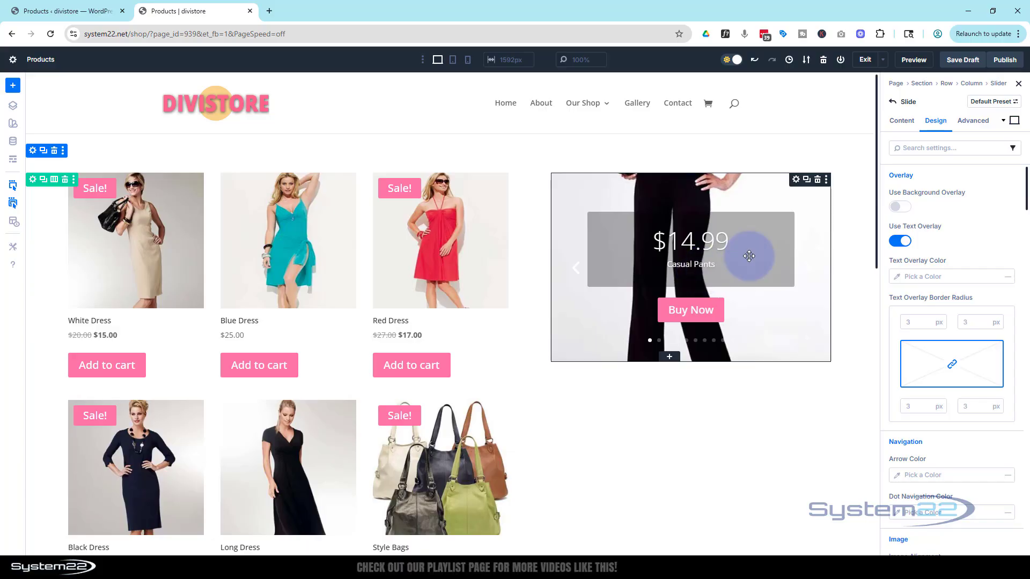
{"action": "scroll", "coordinate": [974, 230], "scroll_direction": "down", "scroll_amount": 3}
{"action": "scroll", "coordinate": [974, 229], "scroll_direction": "down", "scroll_amount": 1}
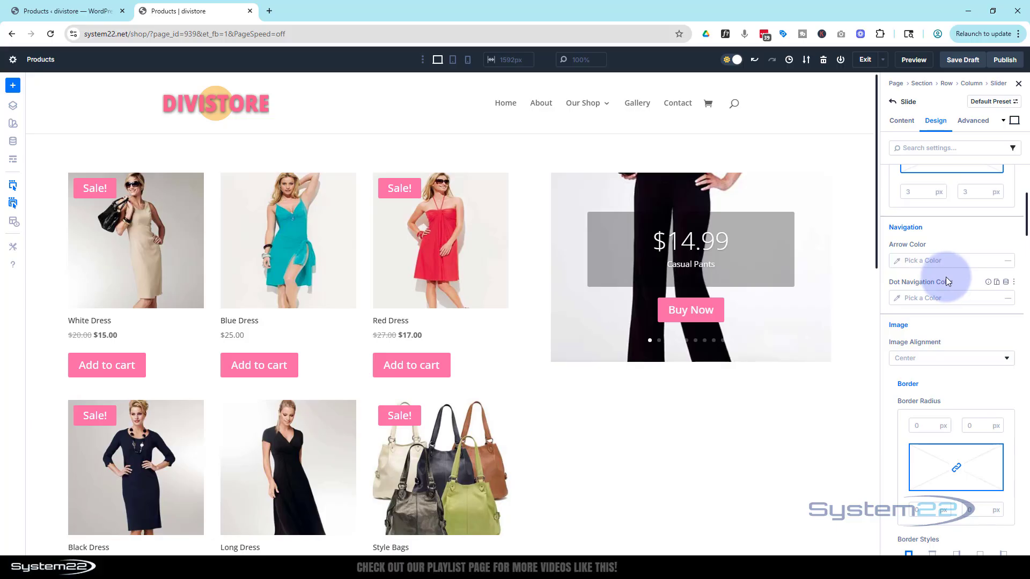
{"action": "scroll", "coordinate": [945, 277], "scroll_direction": "down", "scroll_amount": 2}
{"action": "scroll", "coordinate": [946, 279], "scroll_direction": "down", "scroll_amount": 5}
{"action": "scroll", "coordinate": [946, 279], "scroll_direction": "down", "scroll_amount": 2}
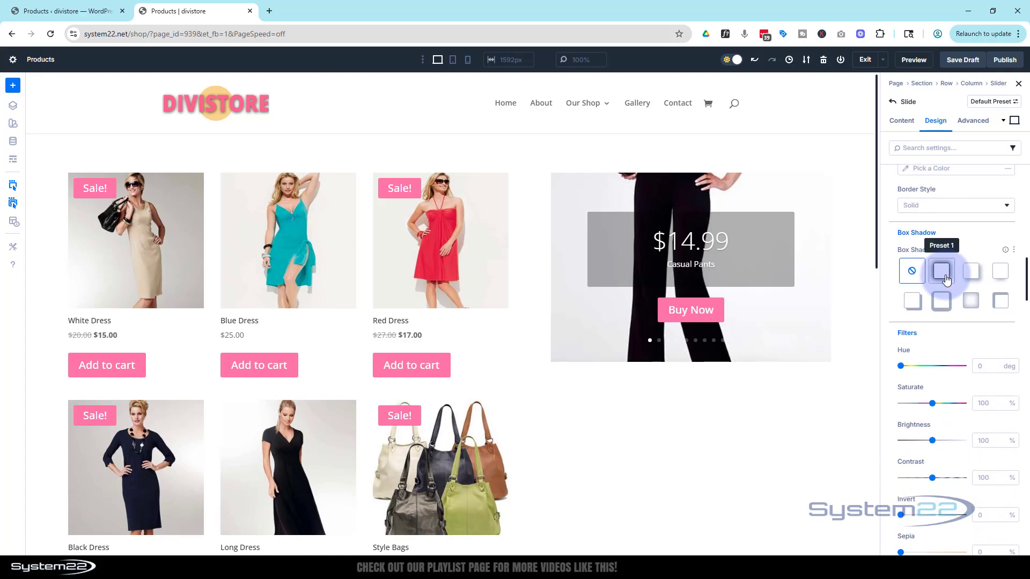
{"action": "scroll", "coordinate": [946, 279], "scroll_direction": "down", "scroll_amount": 7}
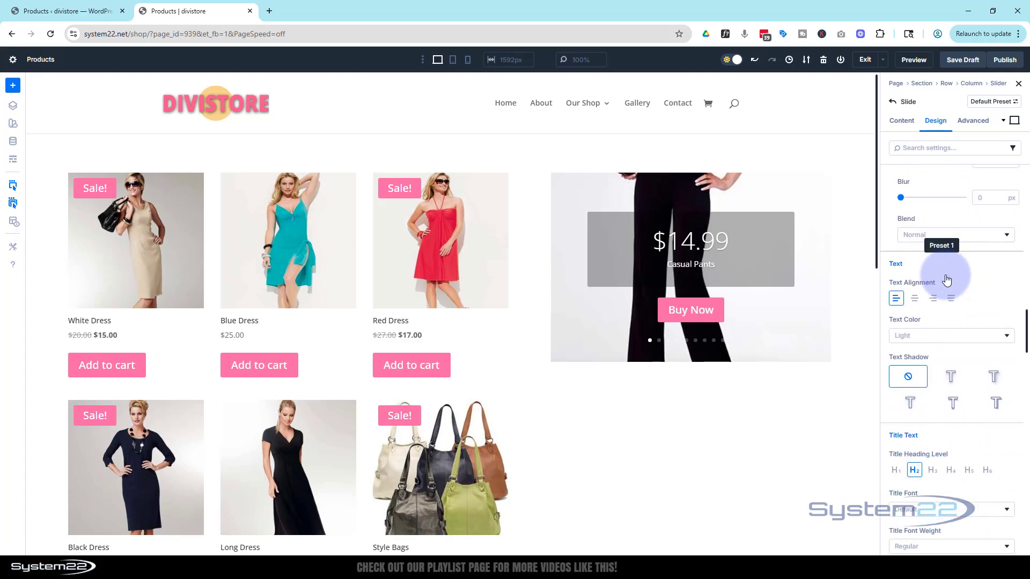
{"action": "scroll", "coordinate": [946, 280], "scroll_direction": "down", "scroll_amount": 1}
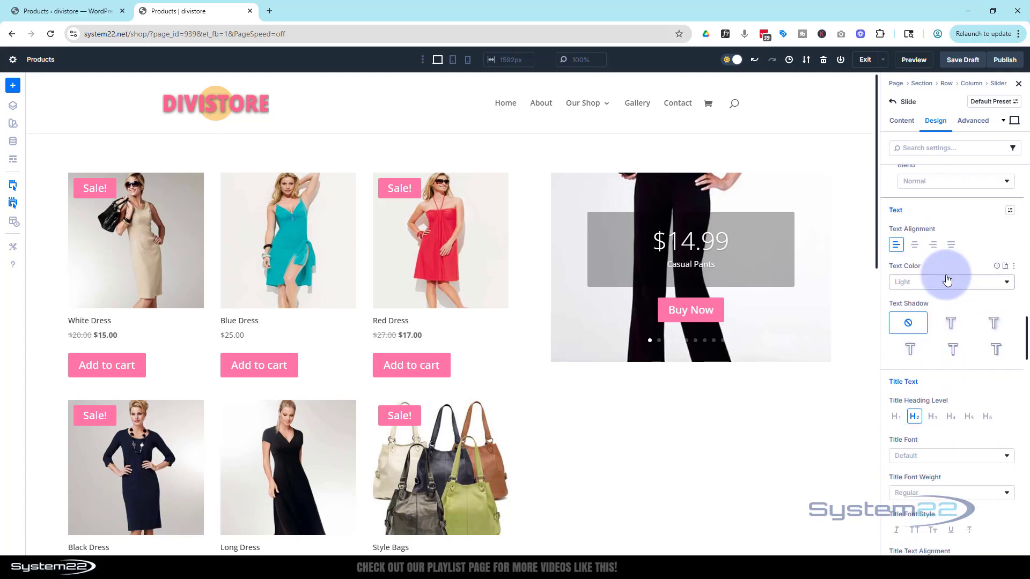
{"action": "left_click", "coordinate": [914, 247]}
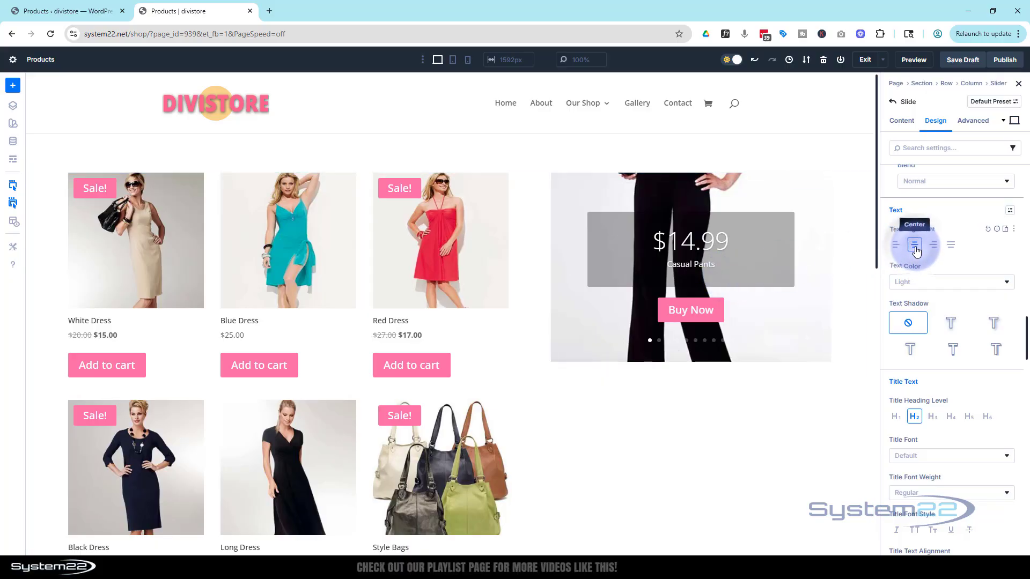
{"action": "left_click", "coordinate": [897, 246]}
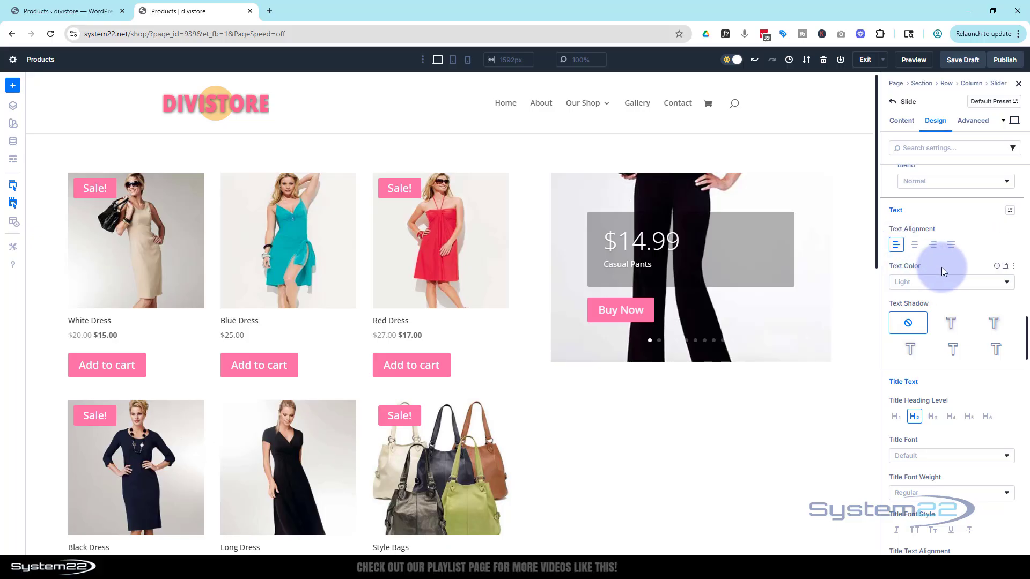
Set the slide's title font weight to Bold
{"action": "scroll", "coordinate": [941, 266], "scroll_direction": "down", "scroll_amount": 2}
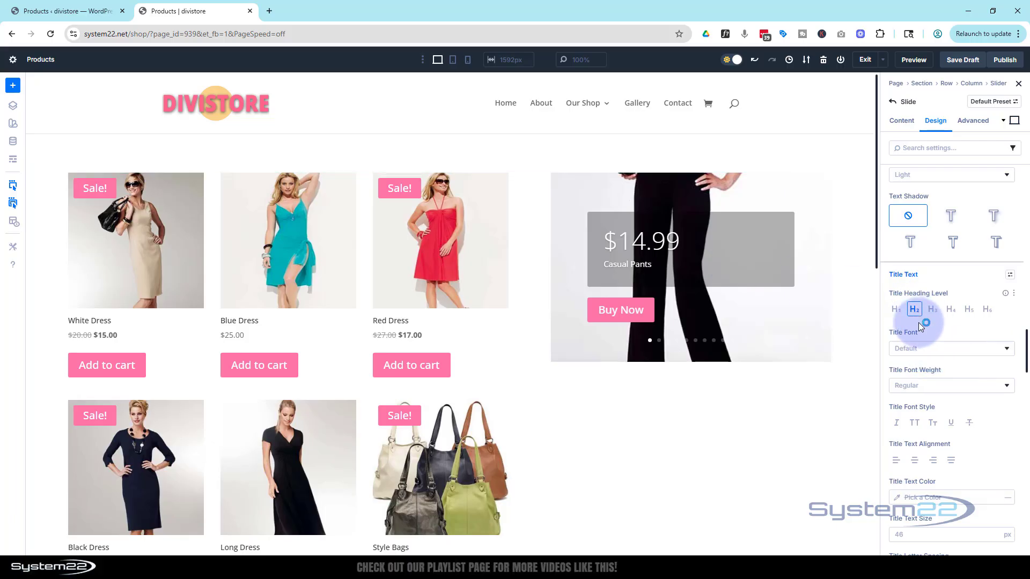
{"action": "left_click", "coordinate": [912, 388]}
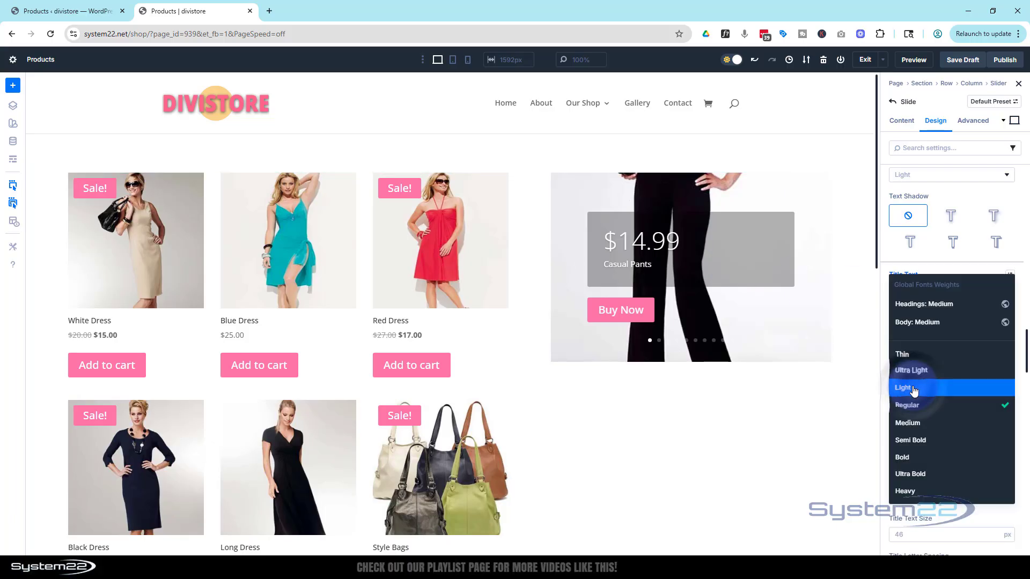
{"action": "left_click", "coordinate": [917, 457]}
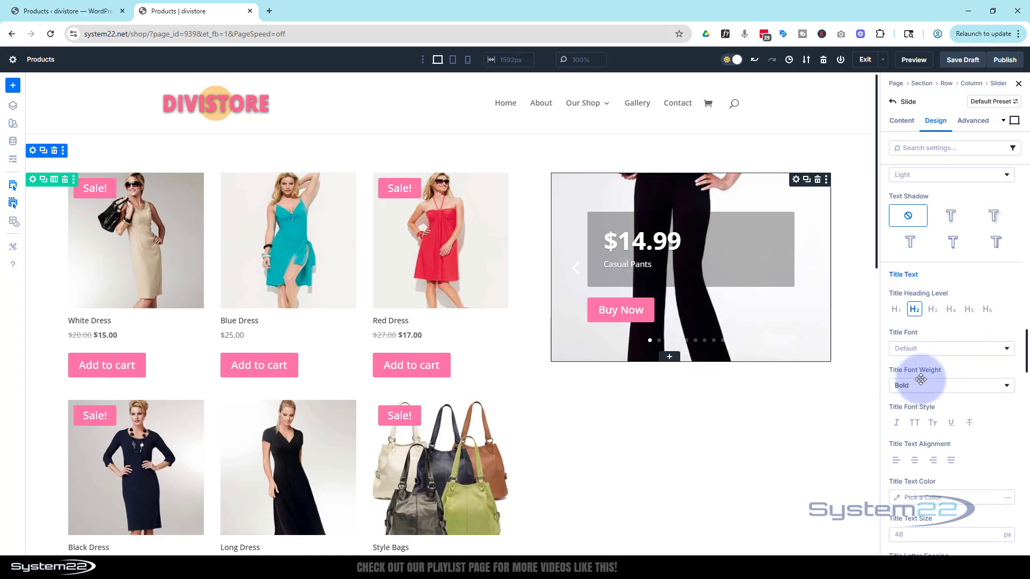
Set the slide's body text size to 30 px
{"action": "scroll", "coordinate": [925, 376], "scroll_direction": "down", "scroll_amount": 3}
{"action": "scroll", "coordinate": [925, 374], "scroll_direction": "down", "scroll_amount": 4}
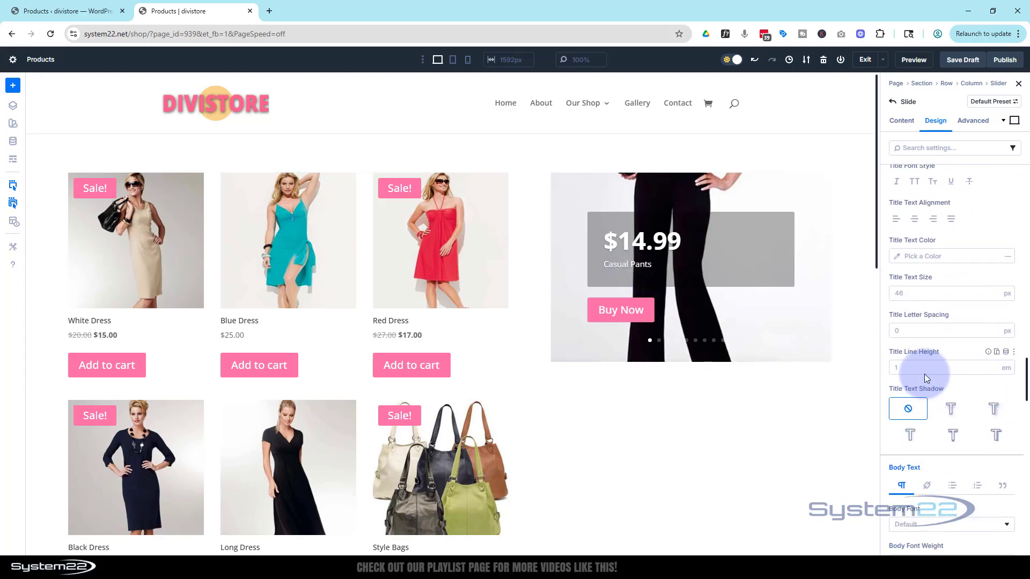
{"action": "scroll", "coordinate": [923, 374], "scroll_direction": "down", "scroll_amount": 3}
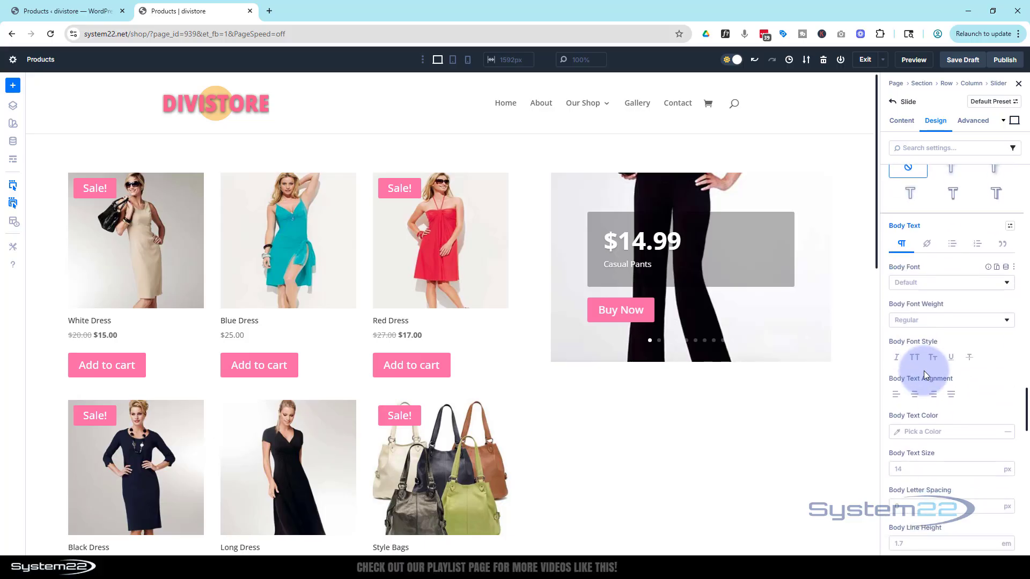
{"action": "left_click", "coordinate": [907, 419]}
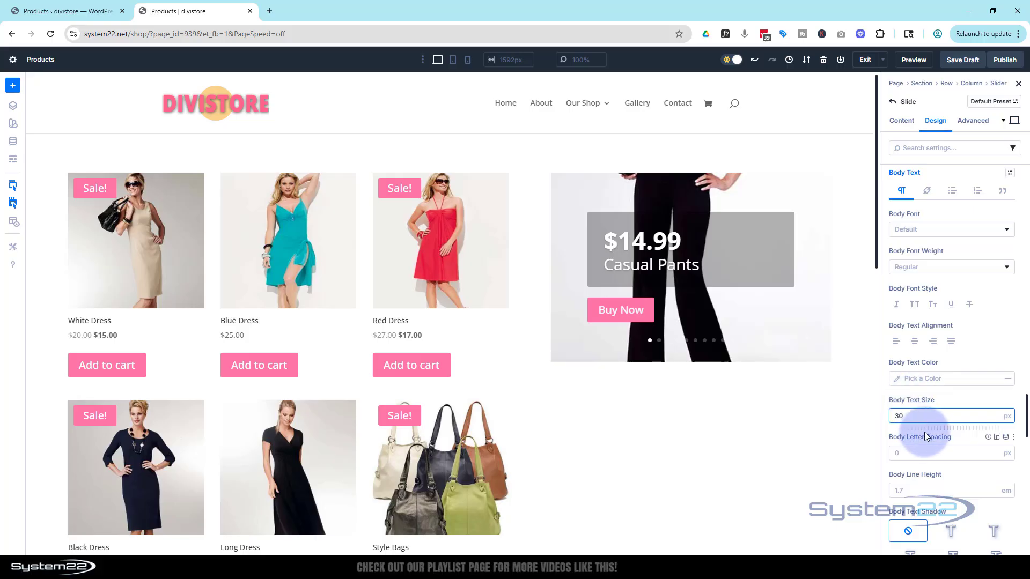
Give the slide a top padding of 50 with vh as the unit
{"action": "scroll", "coordinate": [925, 435], "scroll_direction": "down", "scroll_amount": 4}
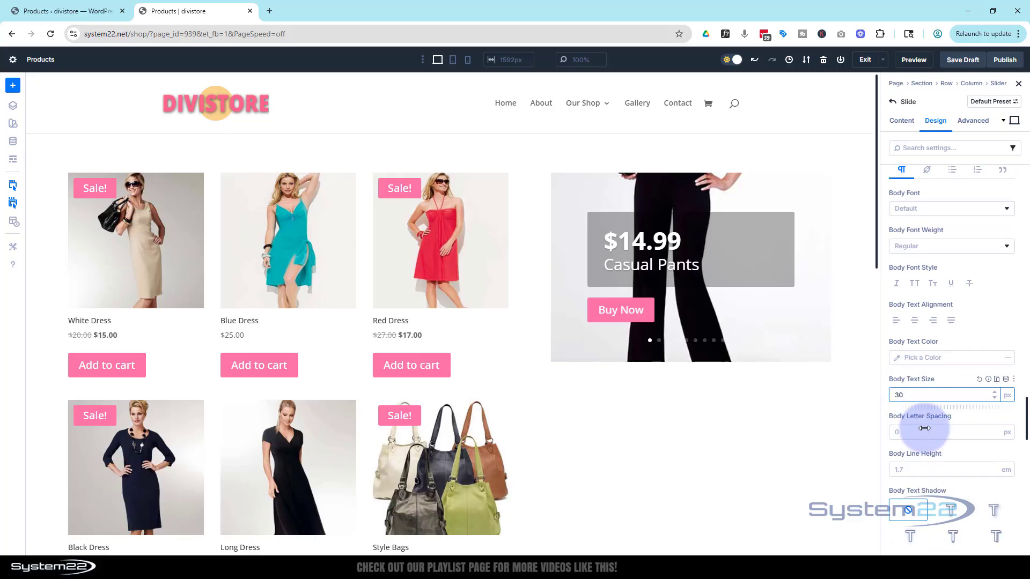
{"action": "scroll", "coordinate": [925, 429], "scroll_direction": "down", "scroll_amount": 4}
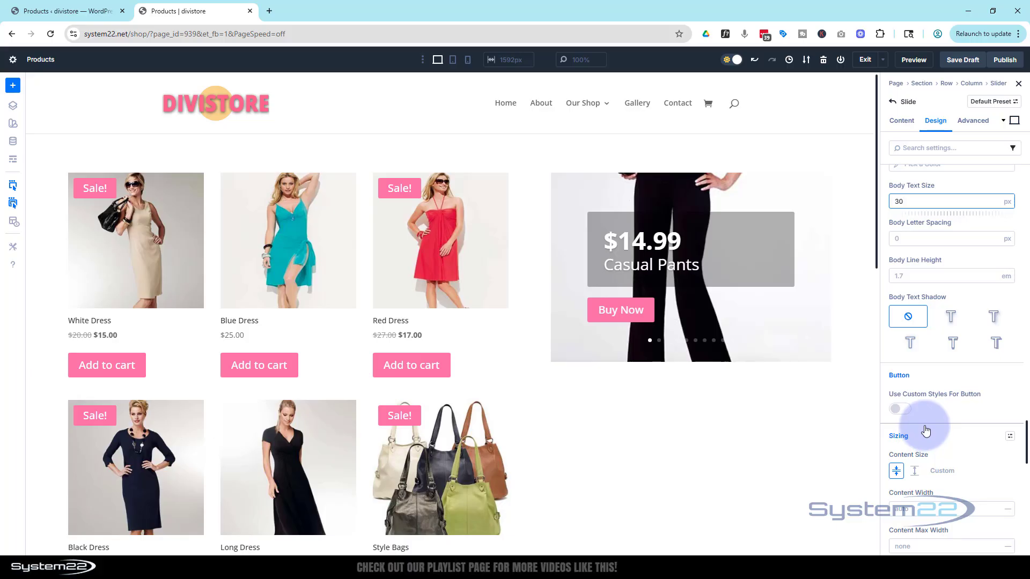
{"action": "scroll", "coordinate": [924, 430], "scroll_direction": "down", "scroll_amount": 2}
{"action": "scroll", "coordinate": [925, 426], "scroll_direction": "down", "scroll_amount": 10}
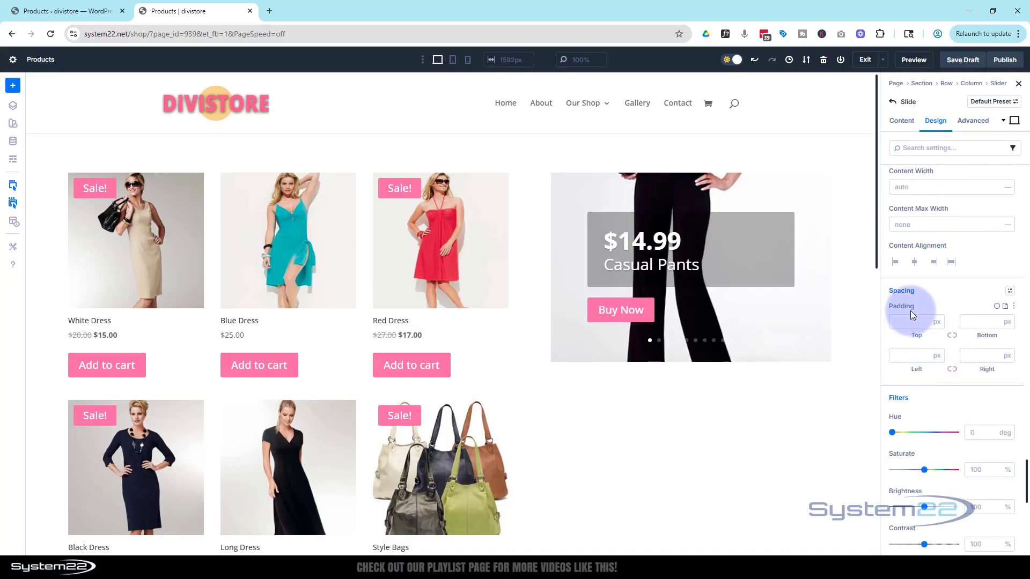
{"action": "left_click", "coordinate": [905, 324]}
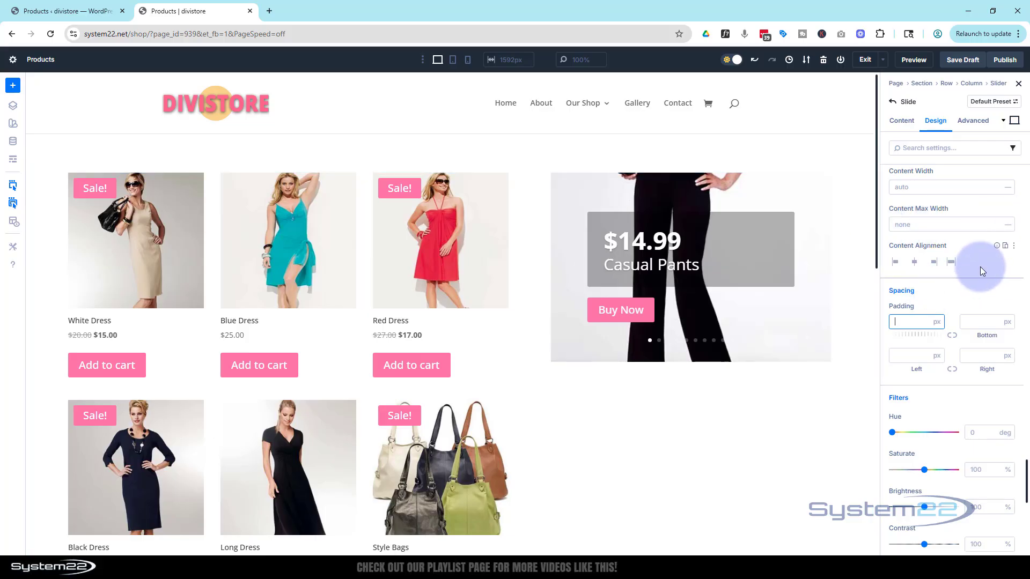
{"action": "type", "text": "50"}
{"action": "left_click", "coordinate": [939, 323]}
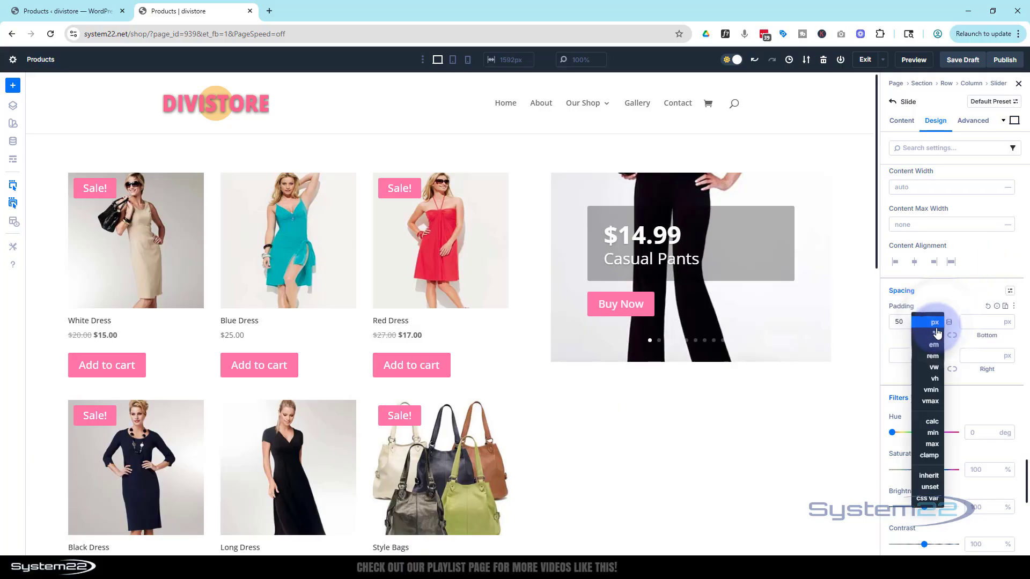
{"action": "left_click", "coordinate": [935, 379]}
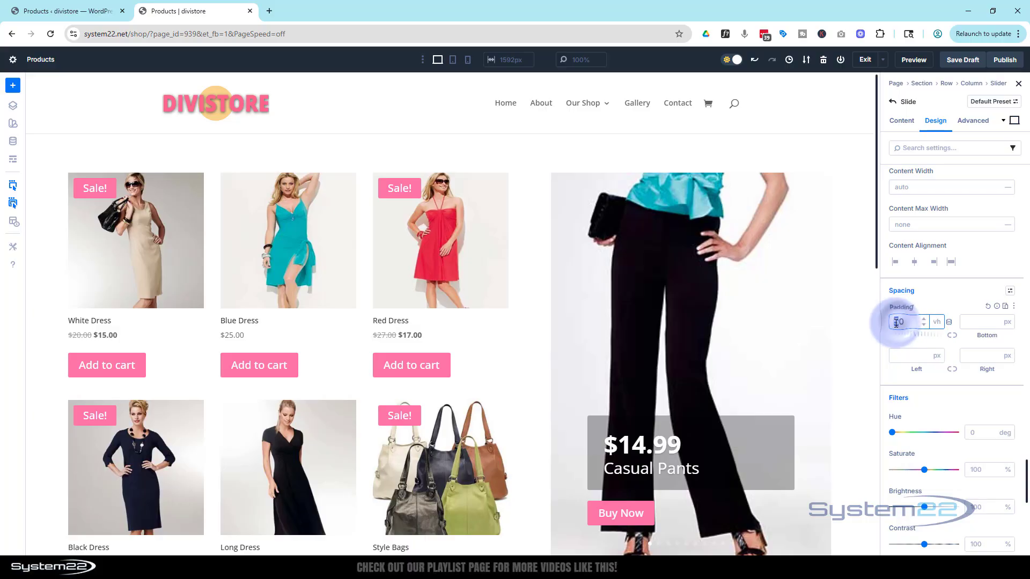
Reduce the slide's top padding to 40 vh and fine-tune it to 44 vh
{"action": "left_click_drag", "start_coordinate": [899, 321], "coordinate": [885, 330]}
{"action": "type", "text": "4"}
{"action": "left_click", "coordinate": [942, 299]}
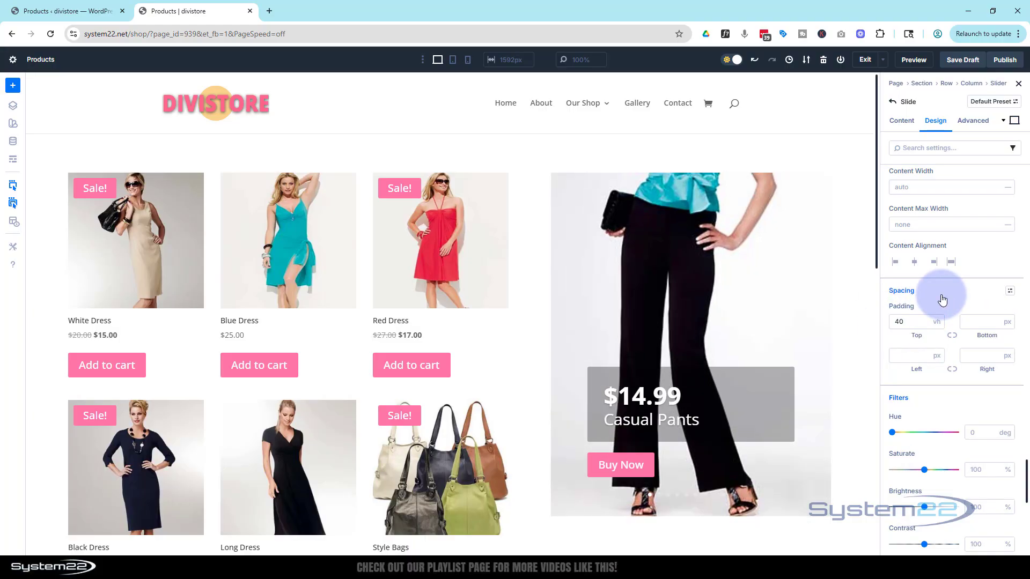
{"action": "left_click", "coordinate": [923, 320]}
{"action": "left_click", "coordinate": [923, 319]}
{"action": "left_click", "coordinate": [923, 320]}
{"action": "left_click", "coordinate": [924, 320]}
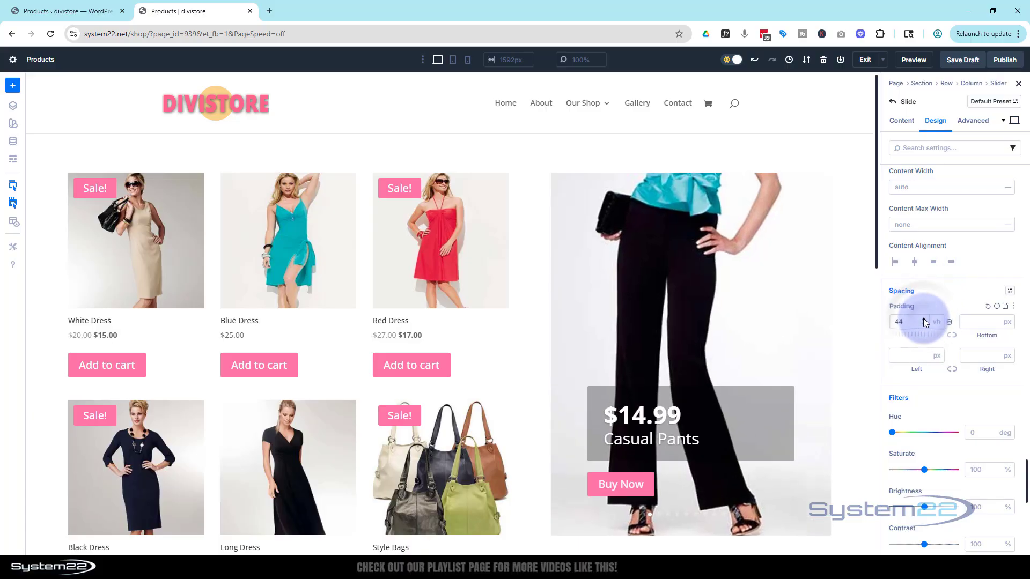
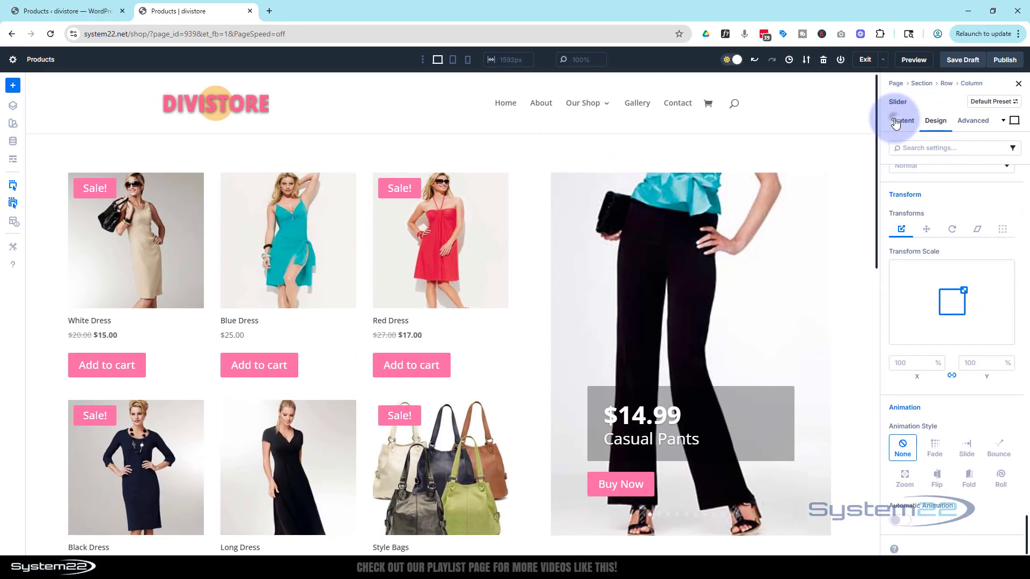
{"action": "left_click", "coordinate": [901, 120]}
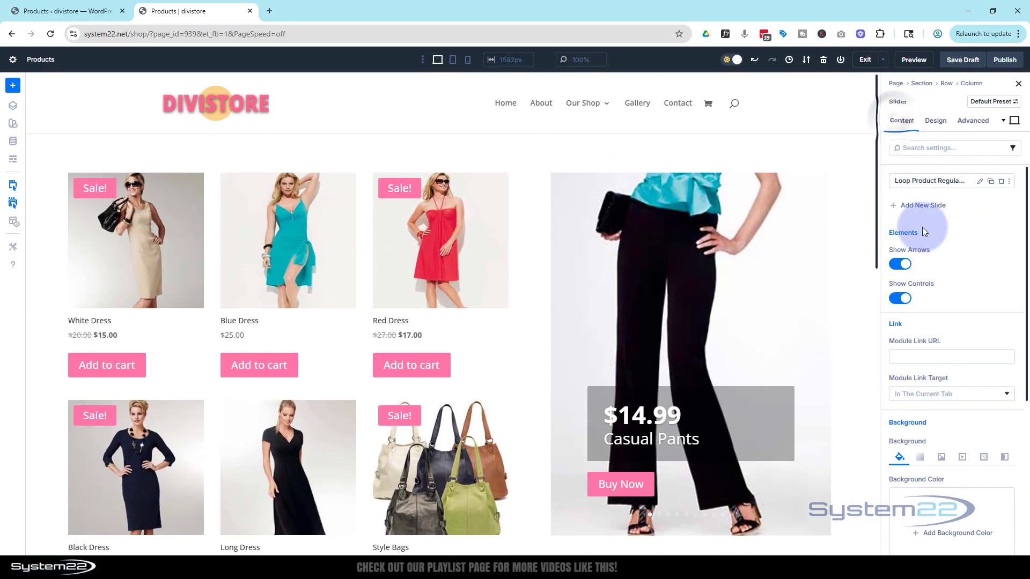
{"action": "left_click", "coordinate": [980, 183]}
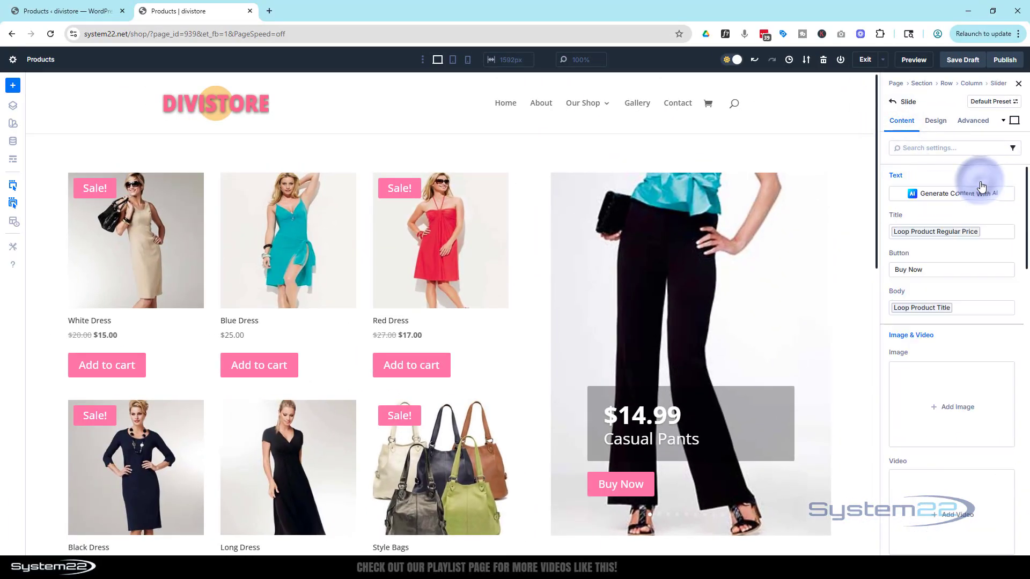
{"action": "left_click", "coordinate": [943, 123]}
{"action": "scroll", "coordinate": [993, 317], "scroll_direction": "down", "scroll_amount": 5}
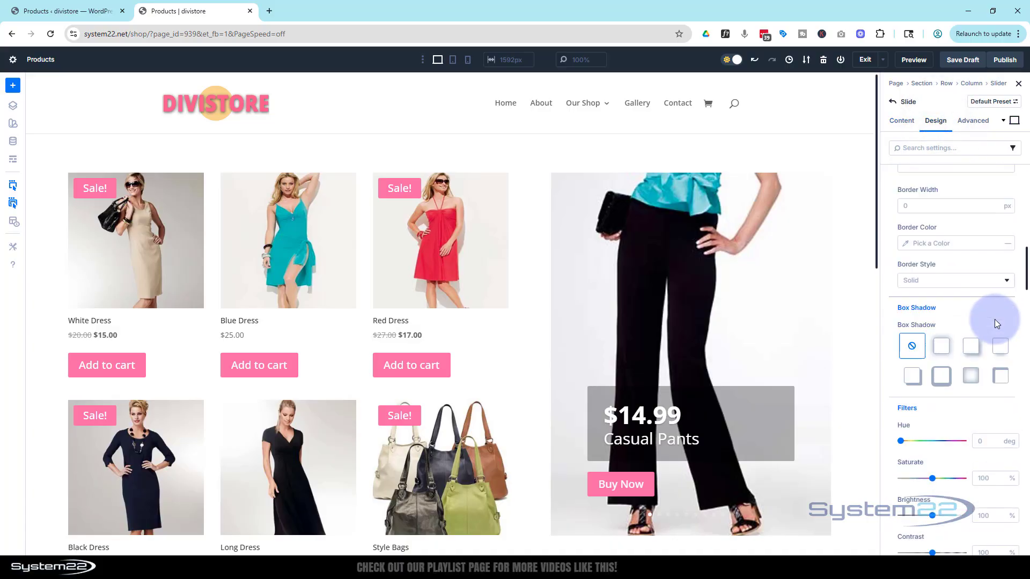
{"action": "scroll", "coordinate": [994, 321], "scroll_direction": "down", "scroll_amount": 15}
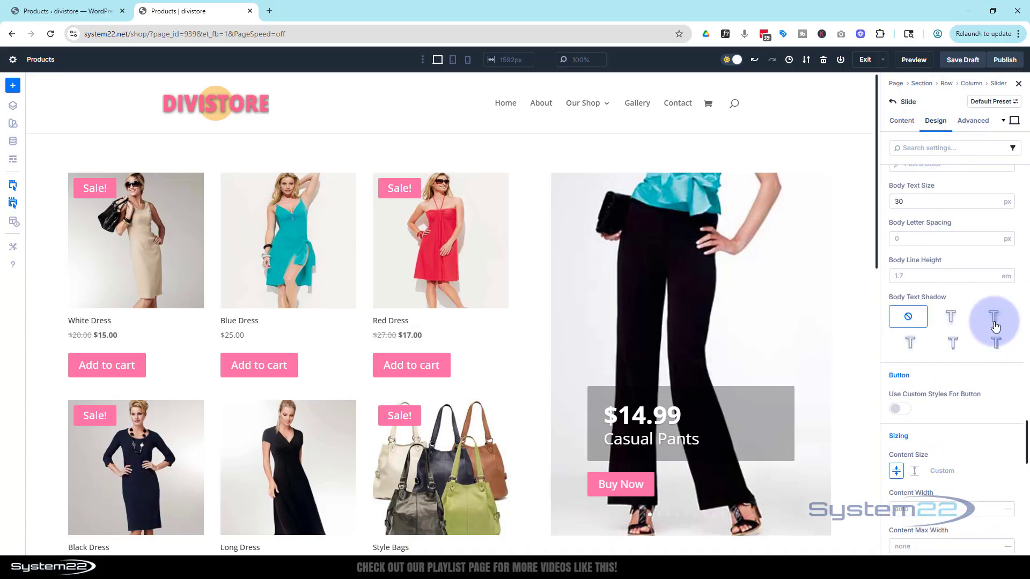
{"action": "scroll", "coordinate": [994, 324], "scroll_direction": "down", "scroll_amount": 10}
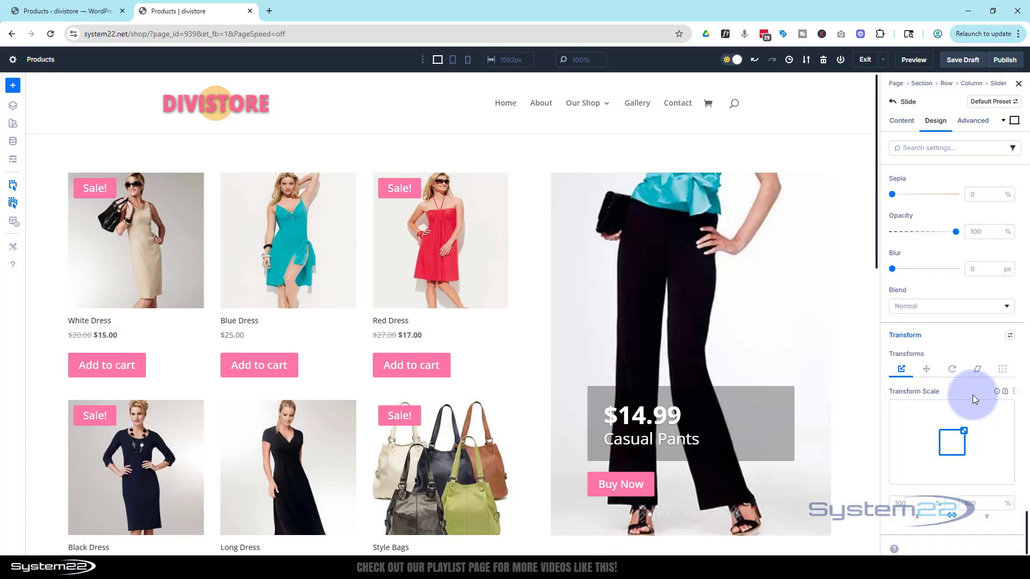
{"action": "left_click", "coordinate": [893, 106]}
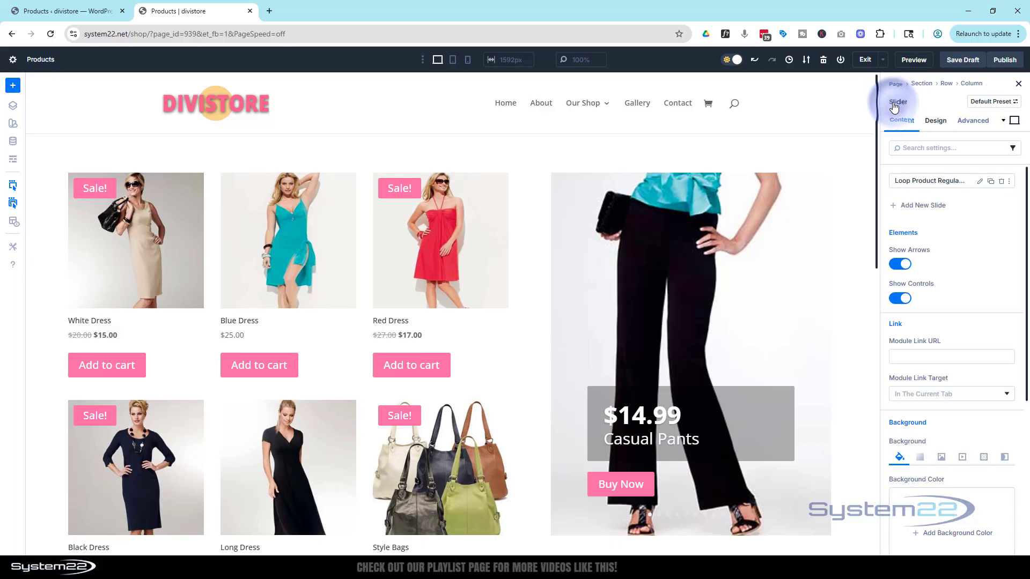
Turn on automatic animation for the slider and set its speed to 4000 ms
{"action": "left_click", "coordinate": [938, 121]}
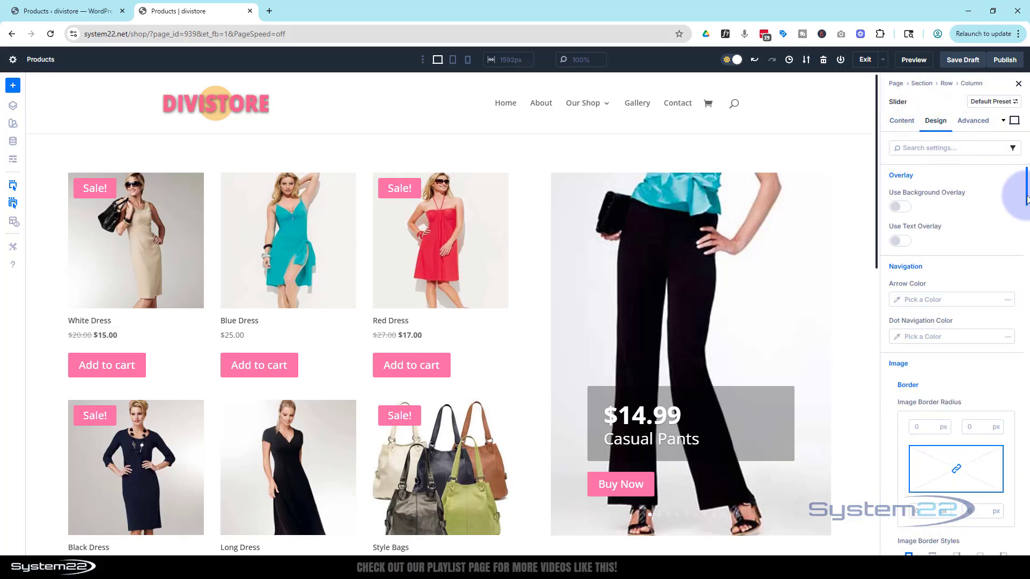
{"action": "left_click_drag", "start_coordinate": [1026, 232], "coordinate": [1026, 411]}
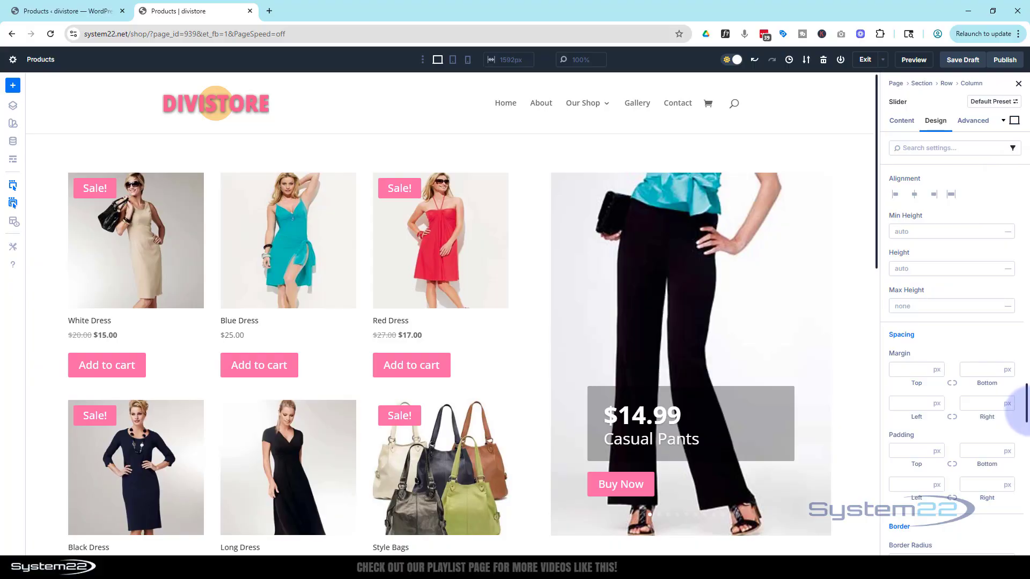
{"action": "scroll", "coordinate": [973, 401], "scroll_direction": "down", "scroll_amount": 15}
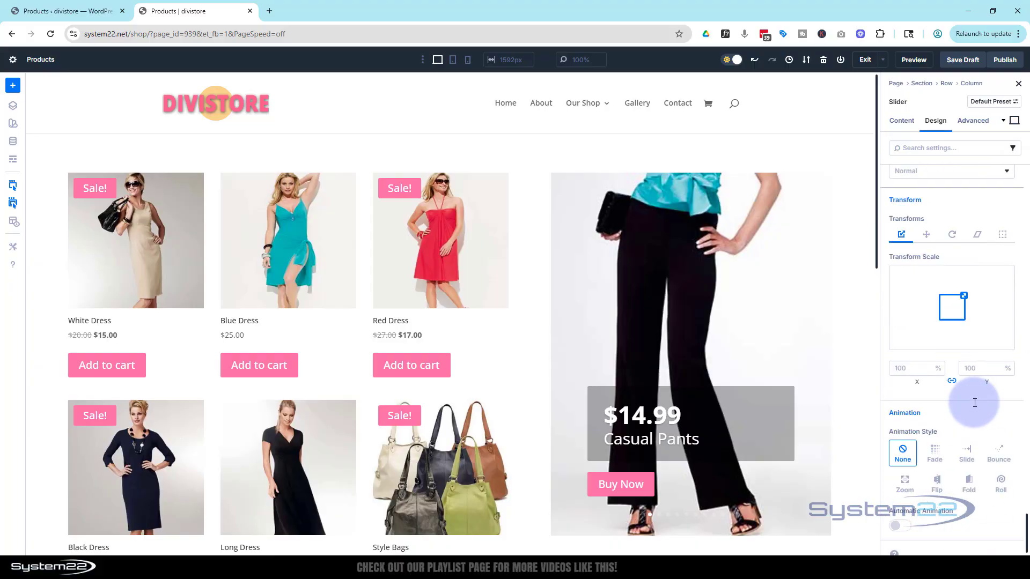
{"action": "scroll", "coordinate": [975, 403], "scroll_direction": "down", "scroll_amount": 1}
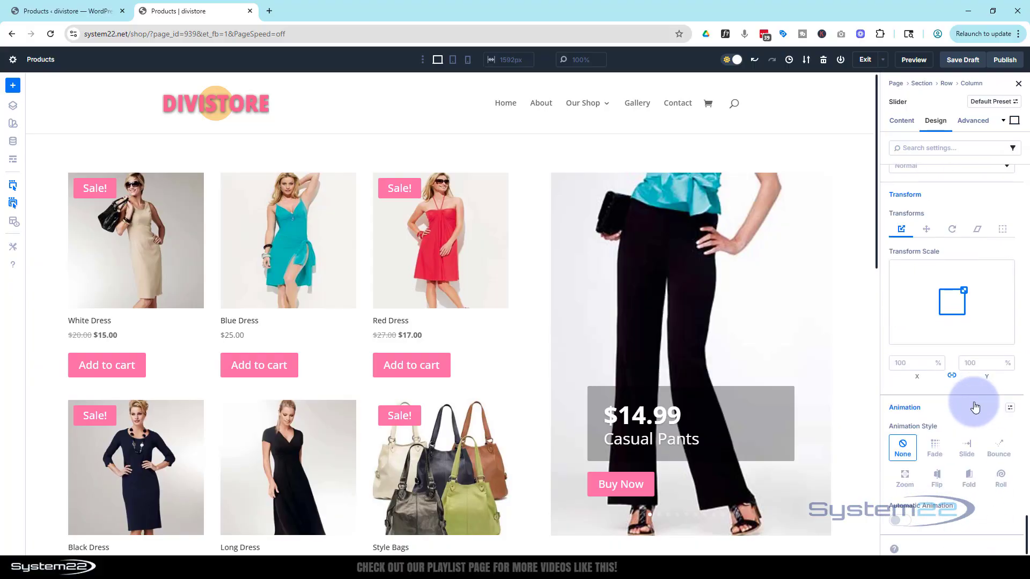
{"action": "left_click", "coordinate": [910, 519]}
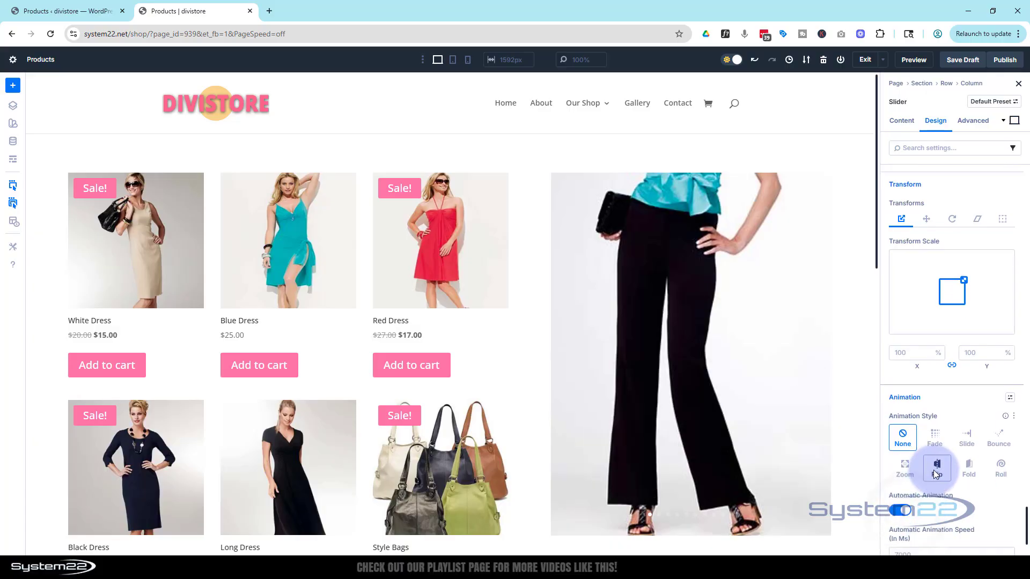
{"action": "scroll", "coordinate": [936, 475], "scroll_direction": "down", "scroll_amount": 2}
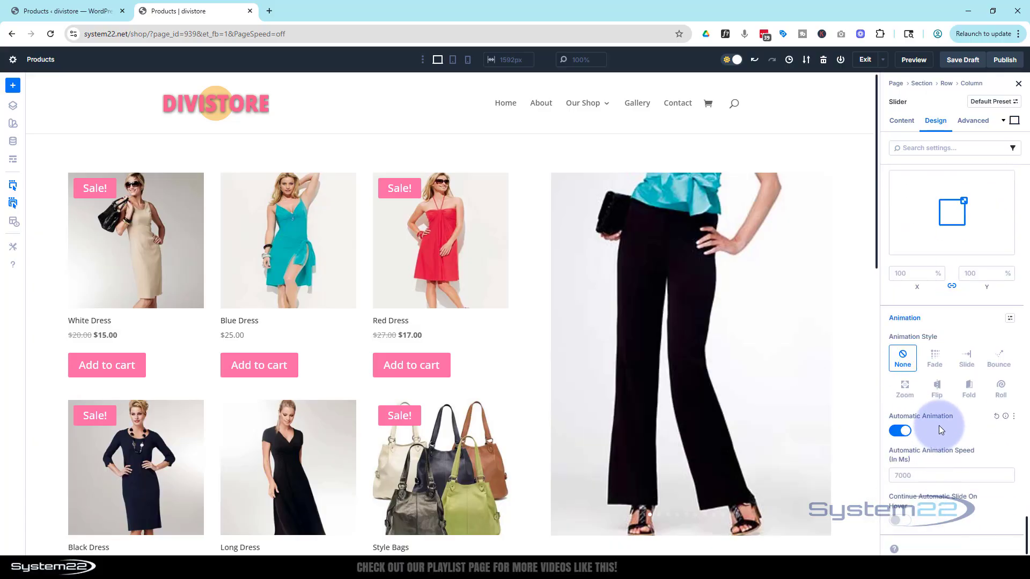
{"action": "left_click", "coordinate": [891, 470]}
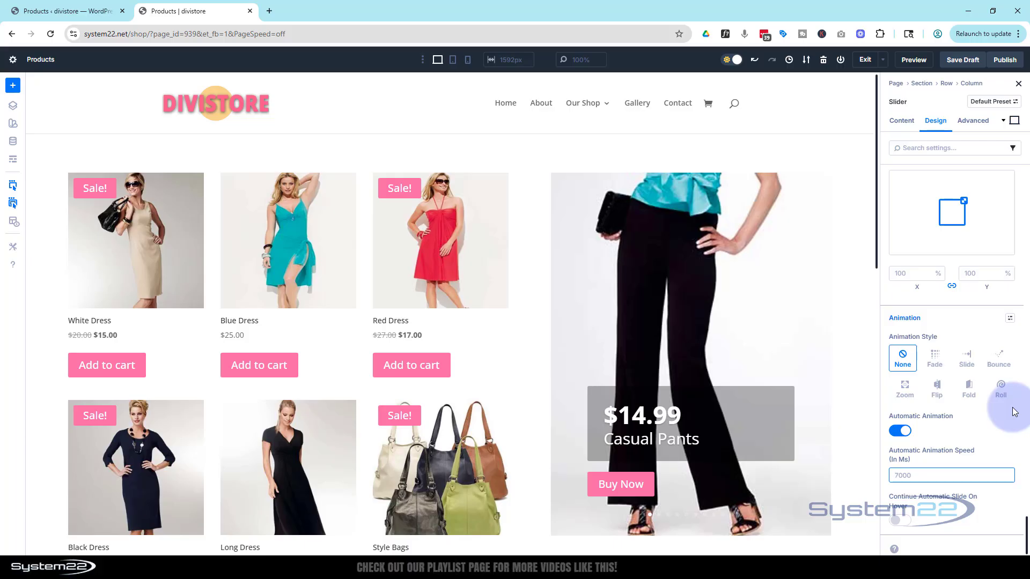
{"action": "type", "text": "4000"}
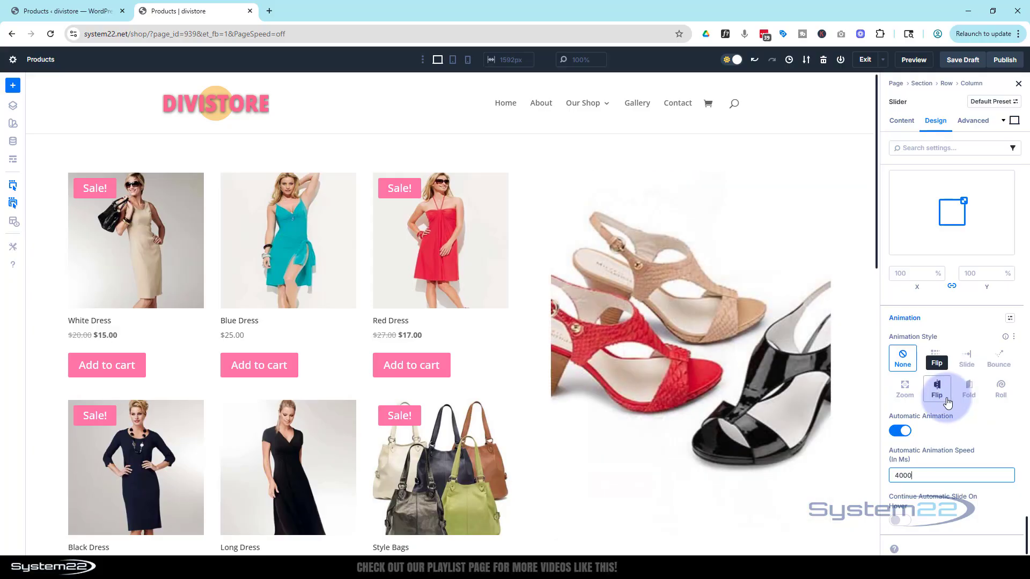
{"action": "mouse_move", "coordinate": [697, 411]}
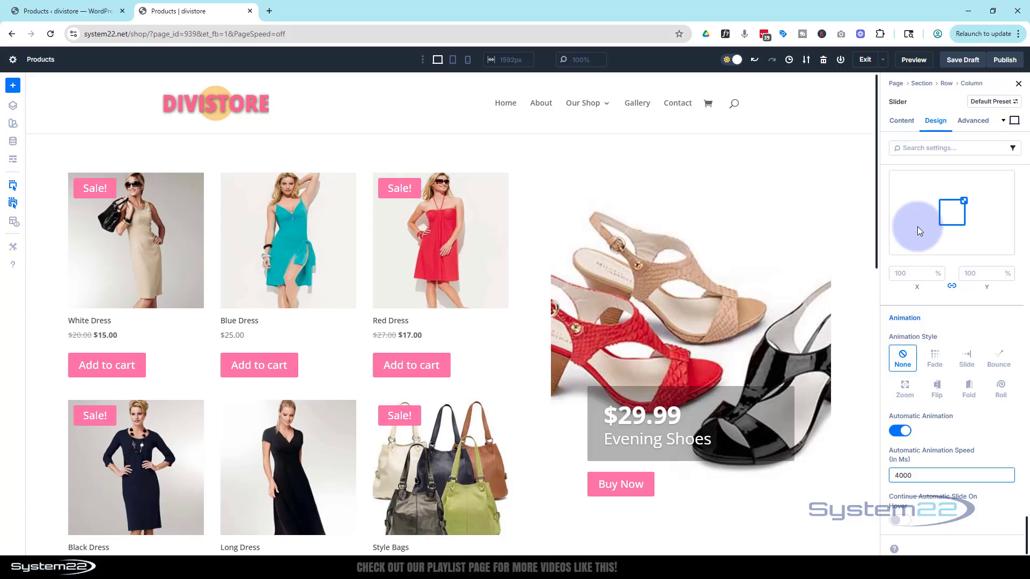
Set the looped slide's text alignment to Right in its design settings
{"action": "scroll", "coordinate": [917, 227], "scroll_direction": "up", "scroll_amount": 3}
{"action": "scroll", "coordinate": [916, 229], "scroll_direction": "up", "scroll_amount": 5}
{"action": "left_click", "coordinate": [902, 121]}
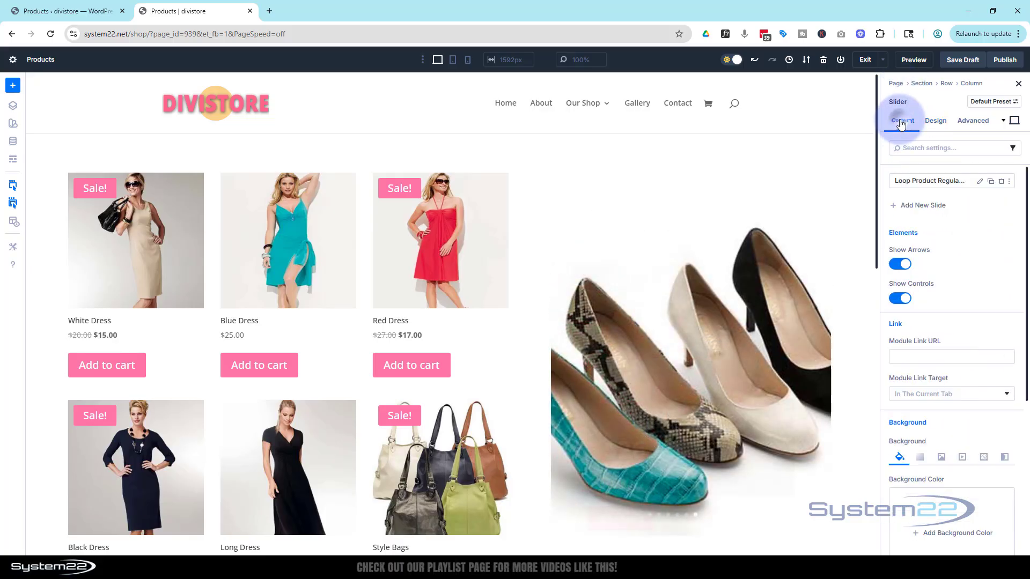
{"action": "left_click", "coordinate": [980, 182]}
{"action": "left_click", "coordinate": [936, 122]}
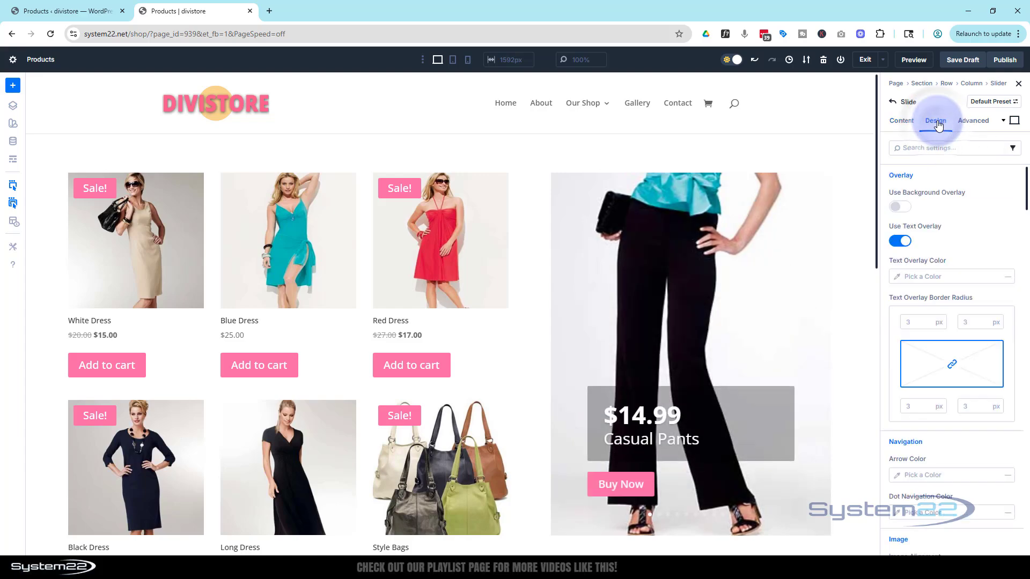
{"action": "scroll", "coordinate": [967, 258], "scroll_direction": "down", "scroll_amount": 10}
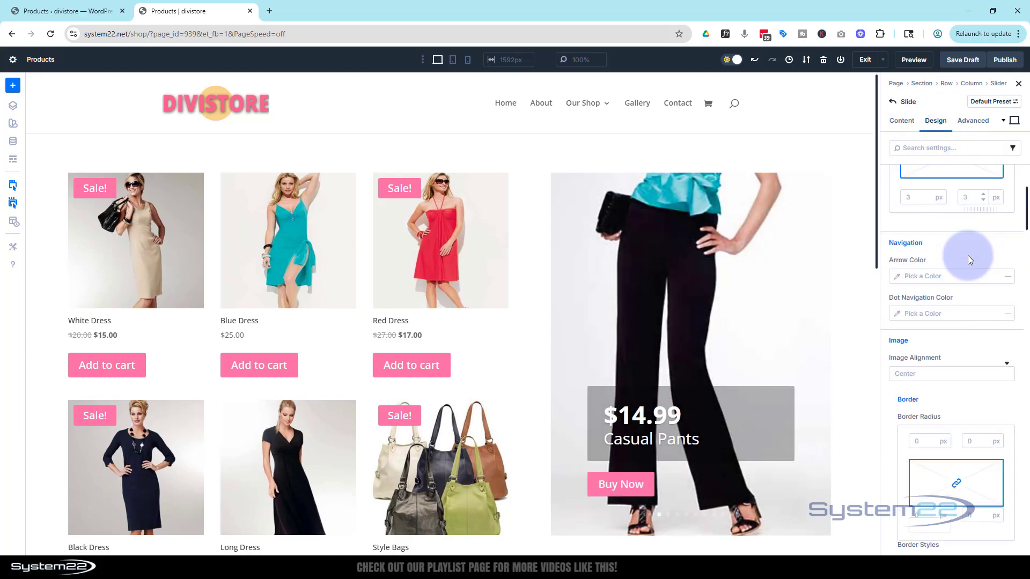
{"action": "scroll", "coordinate": [969, 254], "scroll_direction": "down", "scroll_amount": 6}
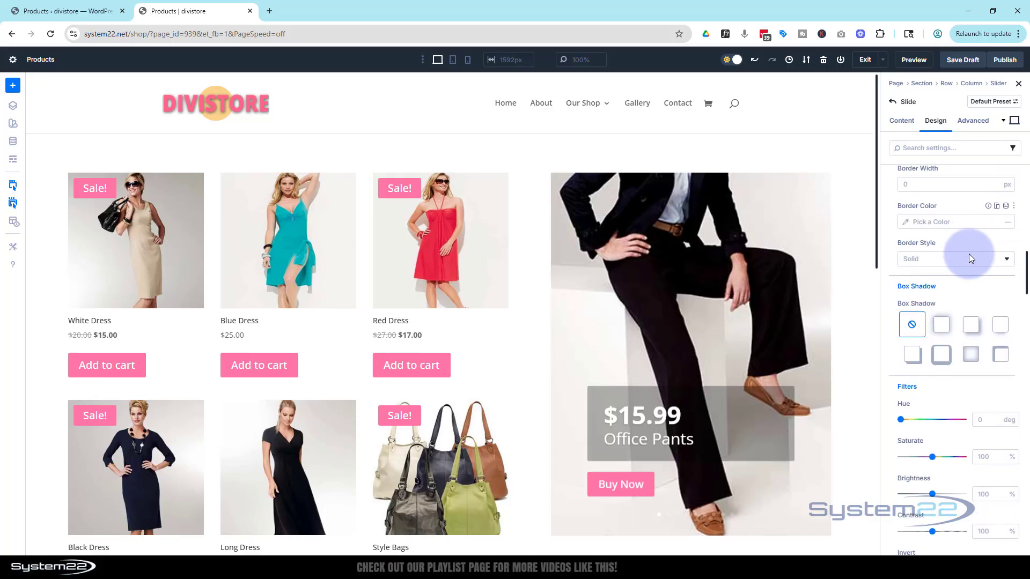
{"action": "scroll", "coordinate": [970, 252], "scroll_direction": "down", "scroll_amount": 6}
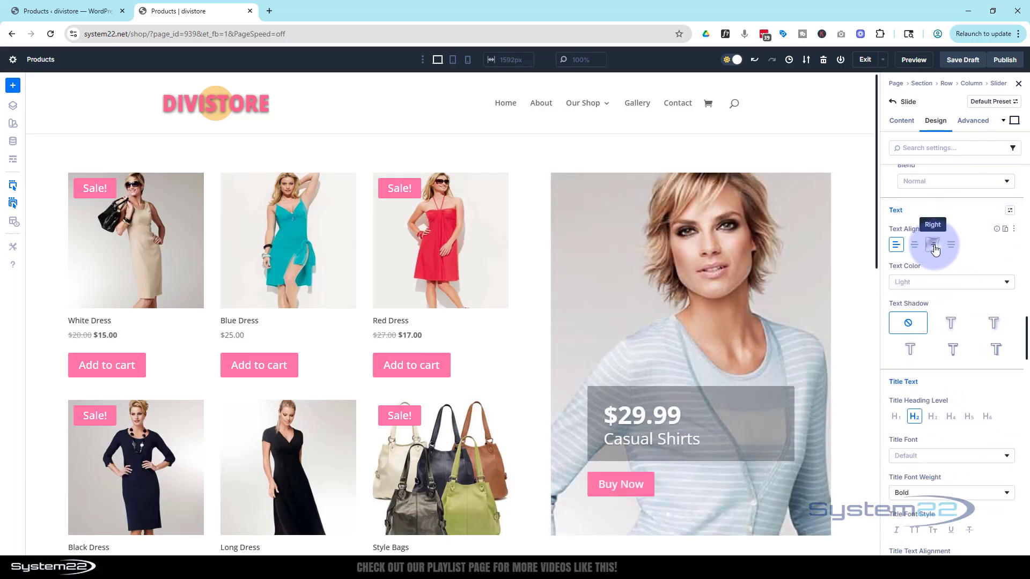
{"action": "left_click", "coordinate": [933, 245]}
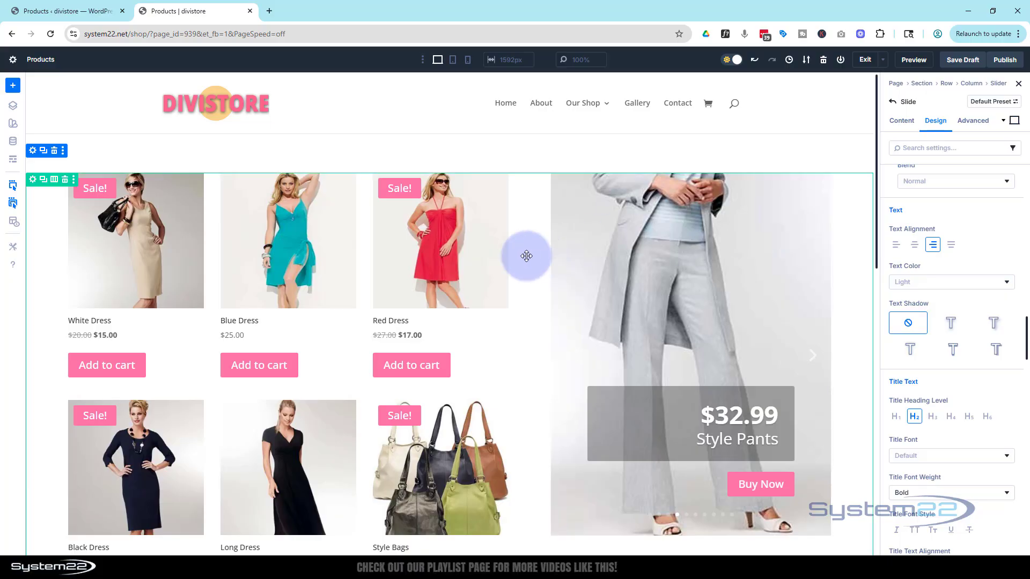
{"action": "scroll", "coordinate": [526, 255], "scroll_direction": "down", "scroll_amount": 3}
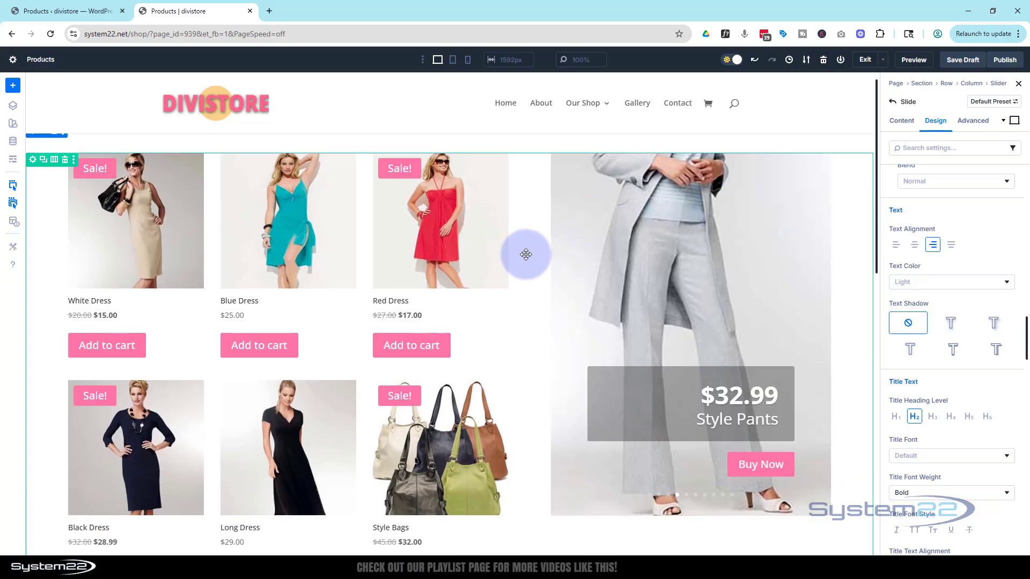
{"action": "scroll", "coordinate": [526, 255], "scroll_direction": "up", "scroll_amount": 3}
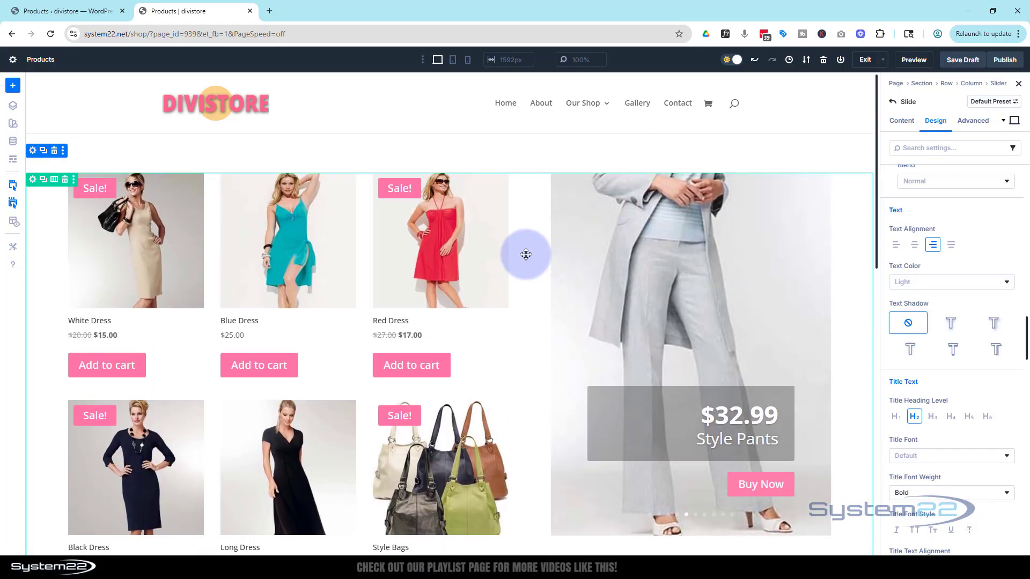
Set the slider's sticky position to Stick to Top and check how it behaves while the page scrolls
{"action": "left_click", "coordinate": [892, 103]}
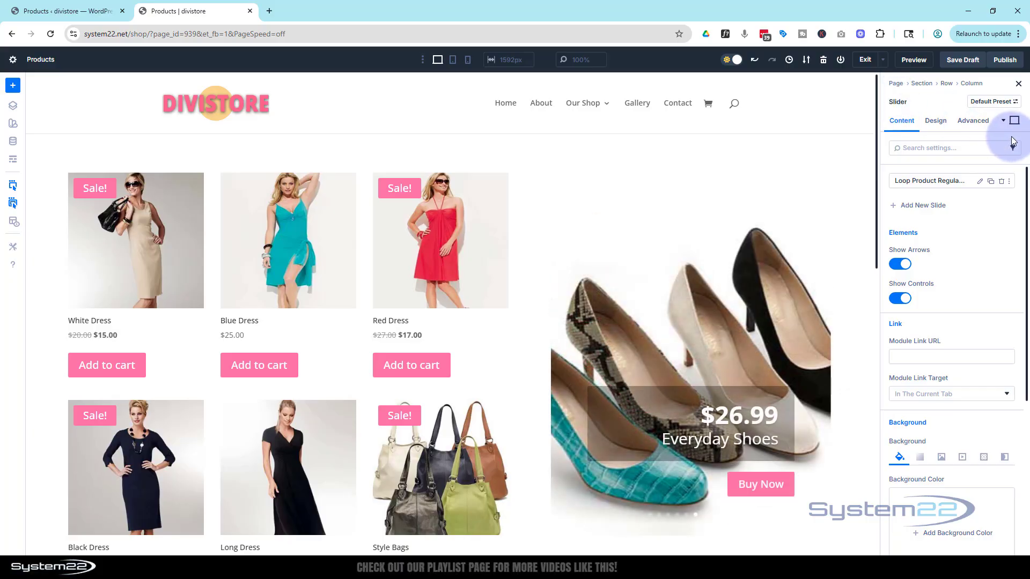
{"action": "left_click", "coordinate": [973, 121]}
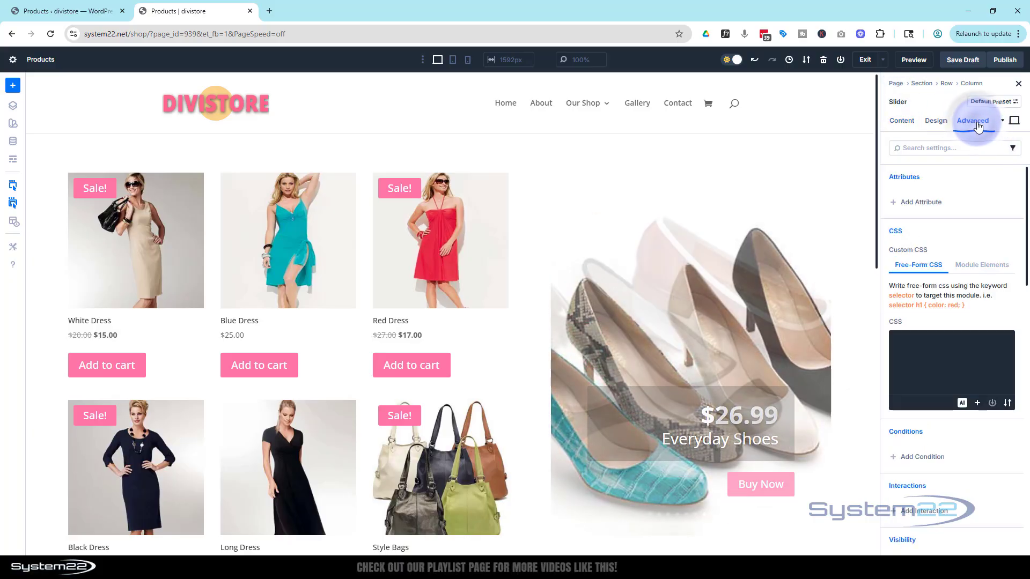
{"action": "scroll", "coordinate": [976, 232], "scroll_direction": "down", "scroll_amount": 2}
{"action": "scroll", "coordinate": [976, 232], "scroll_direction": "down", "scroll_amount": 10}
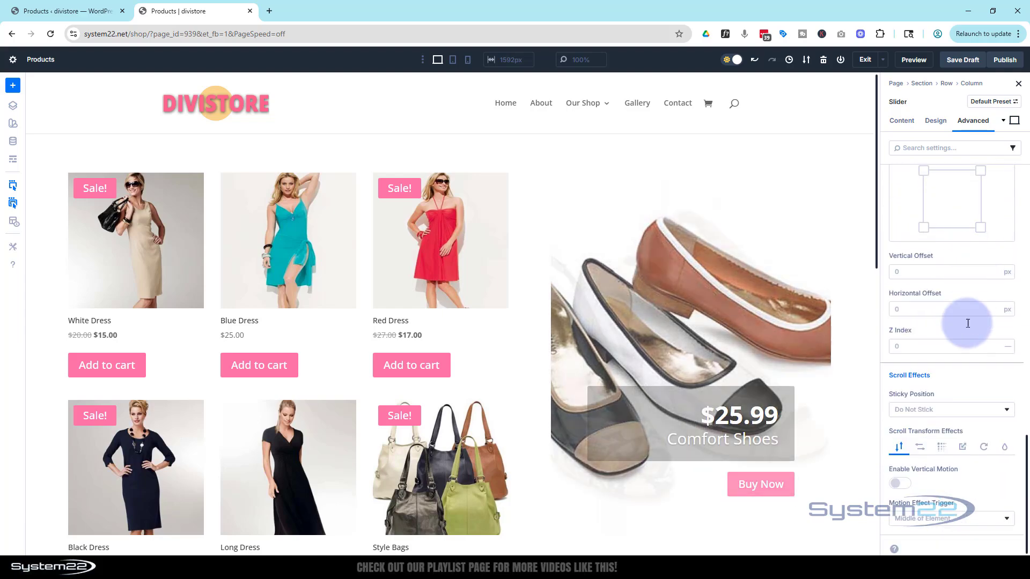
{"action": "left_click", "coordinate": [926, 414]}
{"action": "left_click", "coordinate": [927, 432]}
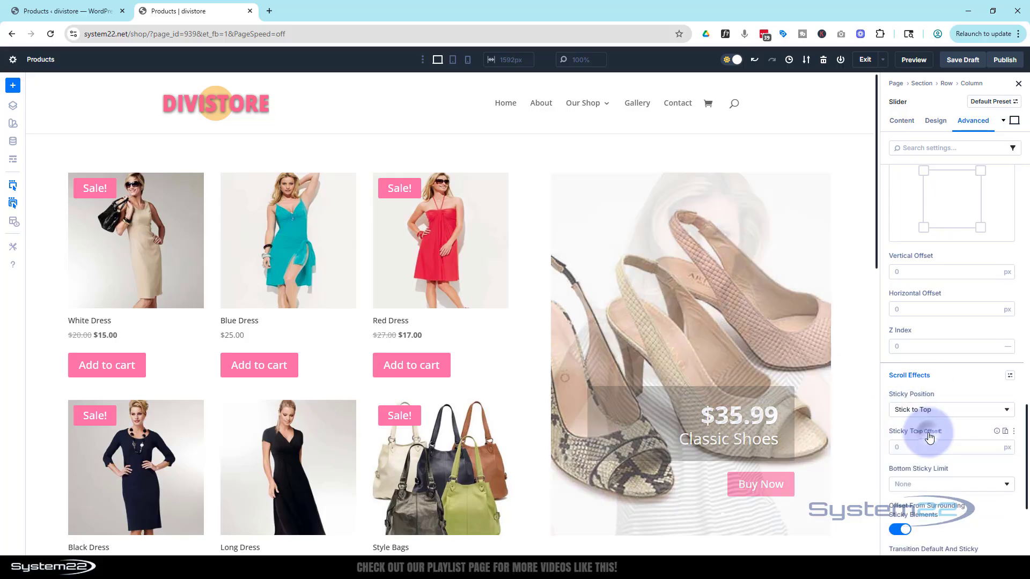
{"action": "scroll", "coordinate": [732, 421], "scroll_direction": "down", "scroll_amount": 5}
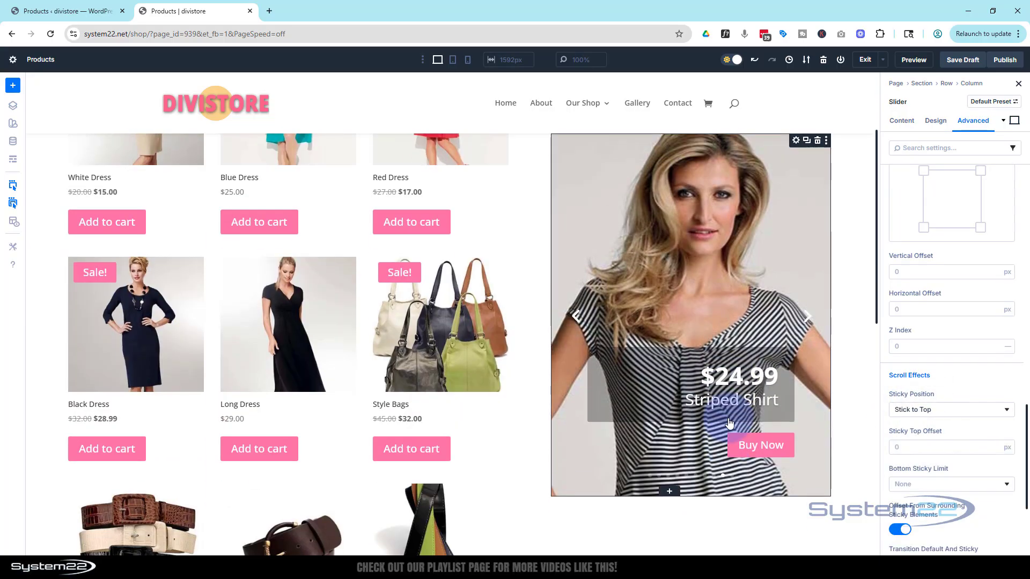
{"action": "scroll", "coordinate": [728, 419], "scroll_direction": "down", "scroll_amount": 2}
{"action": "scroll", "coordinate": [728, 419], "scroll_direction": "up", "scroll_amount": 7}
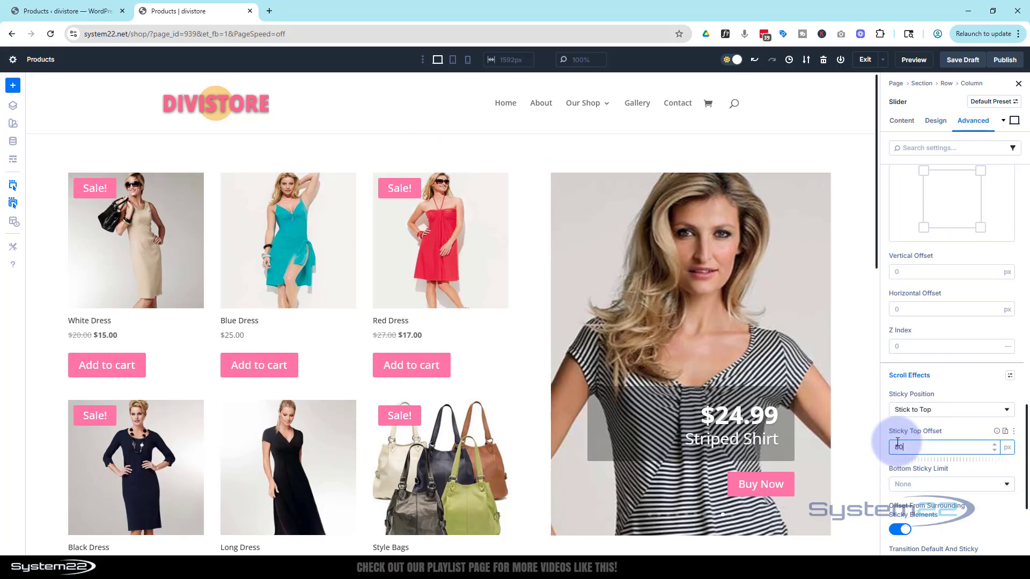
Give the slider a sticky top offset of 80 px, fine-tune it to 74 px and check it on scroll
{"action": "left_click", "coordinate": [955, 430]}
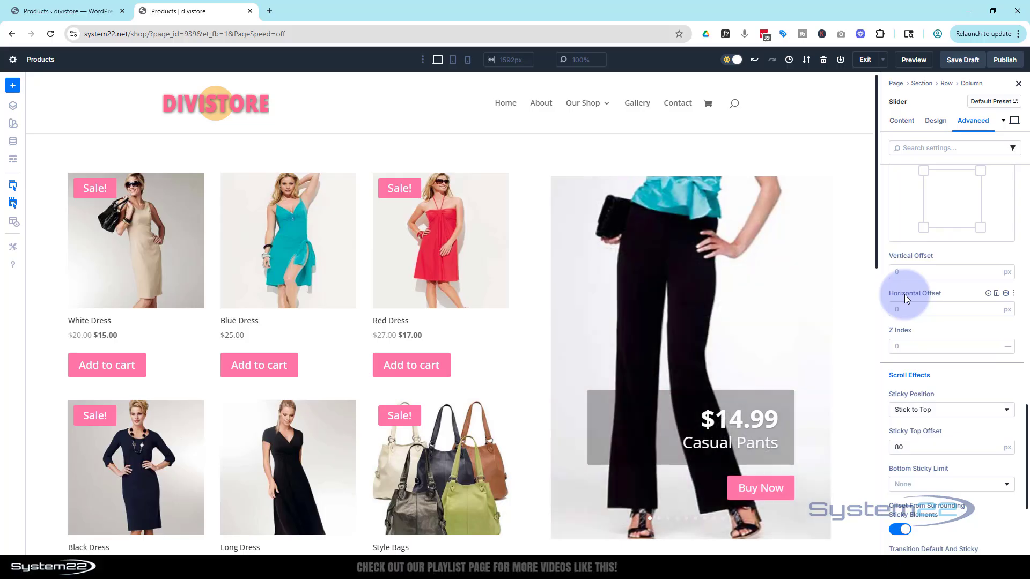
{"action": "left_click", "coordinate": [993, 449]}
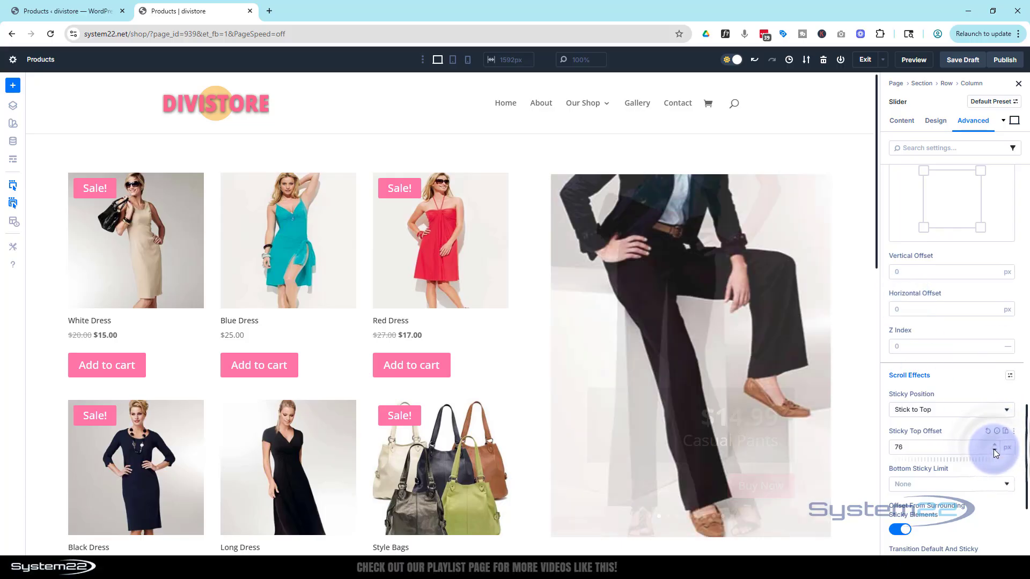
{"action": "left_click", "coordinate": [994, 449]}
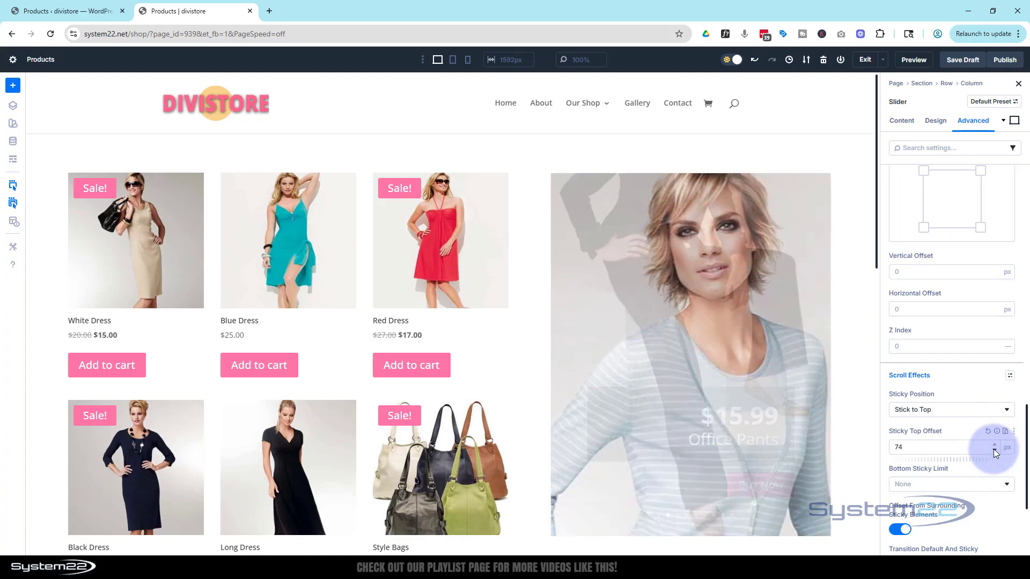
{"action": "scroll", "coordinate": [433, 318], "scroll_direction": "down", "scroll_amount": 9}
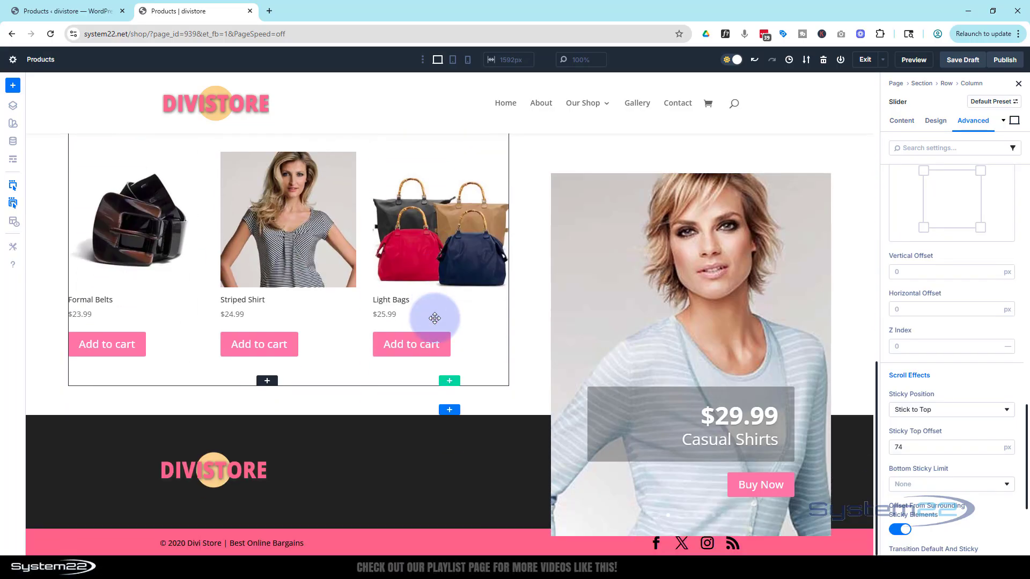
{"action": "scroll", "coordinate": [435, 319], "scroll_direction": "up", "scroll_amount": 9}
Save the Products page as a draft
{"action": "left_click", "coordinate": [564, 172]}
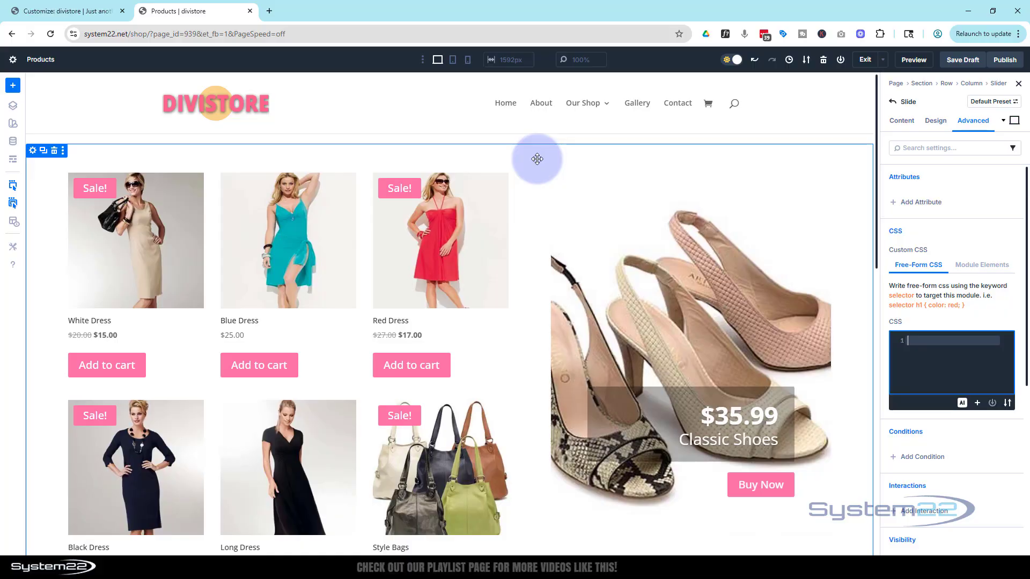
{"action": "left_click", "coordinate": [960, 64]}
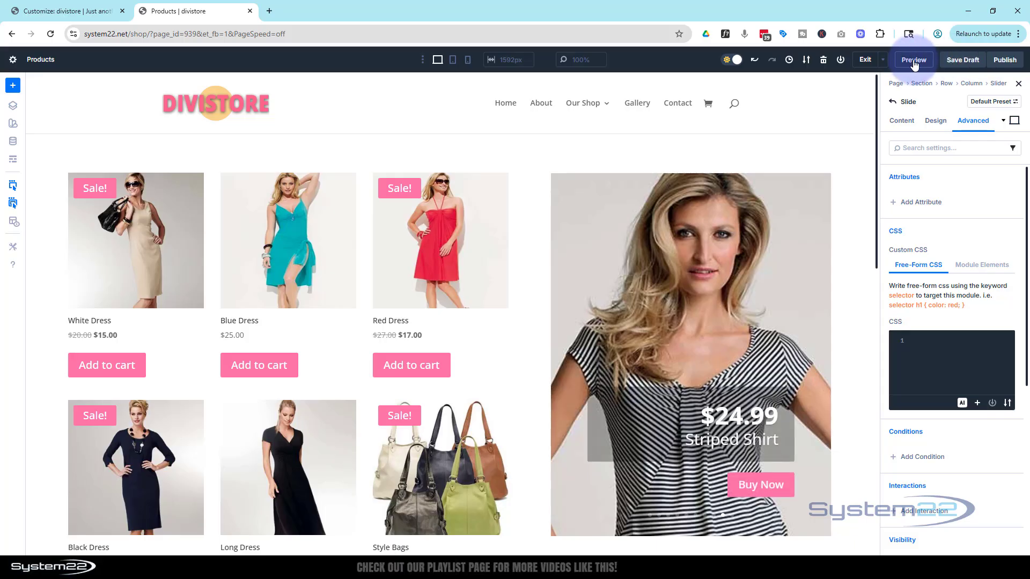
Preview the Products page on the front end and check the sticky slider through a full scroll of the page
{"action": "left_click", "coordinate": [914, 60]}
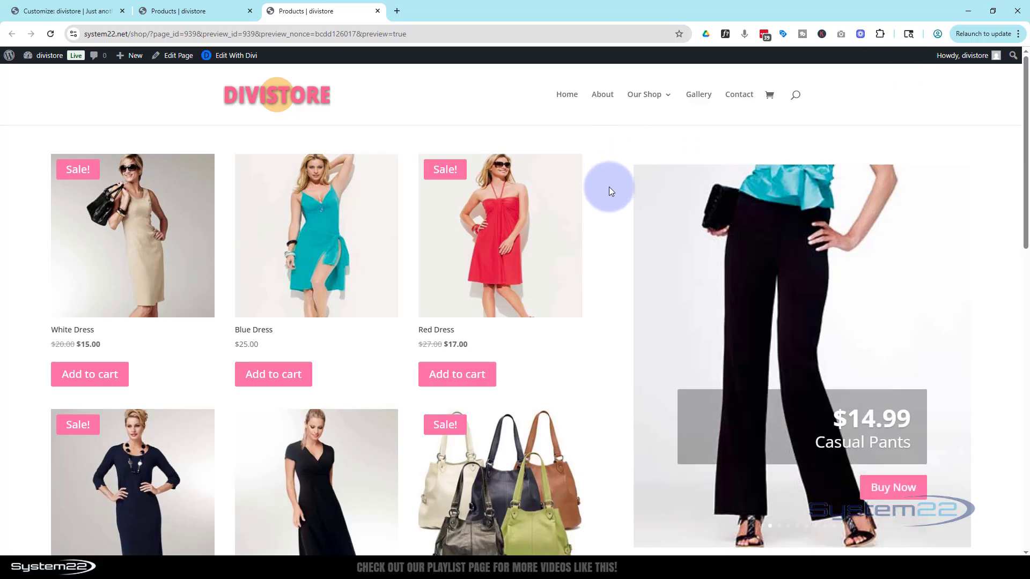
{"action": "scroll", "coordinate": [610, 191], "scroll_direction": "down", "scroll_amount": 6}
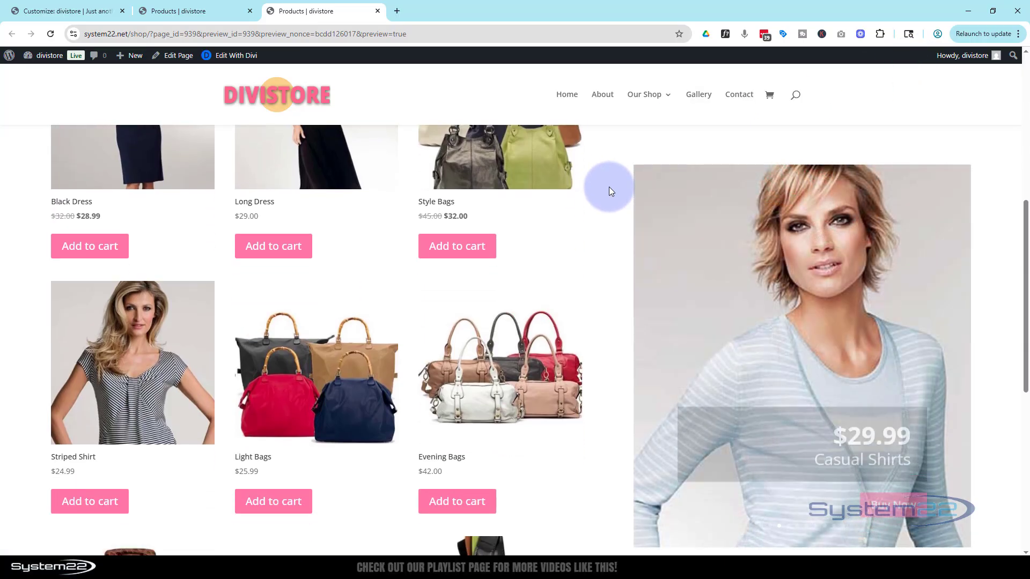
{"action": "scroll", "coordinate": [609, 188], "scroll_direction": "down", "scroll_amount": 6}
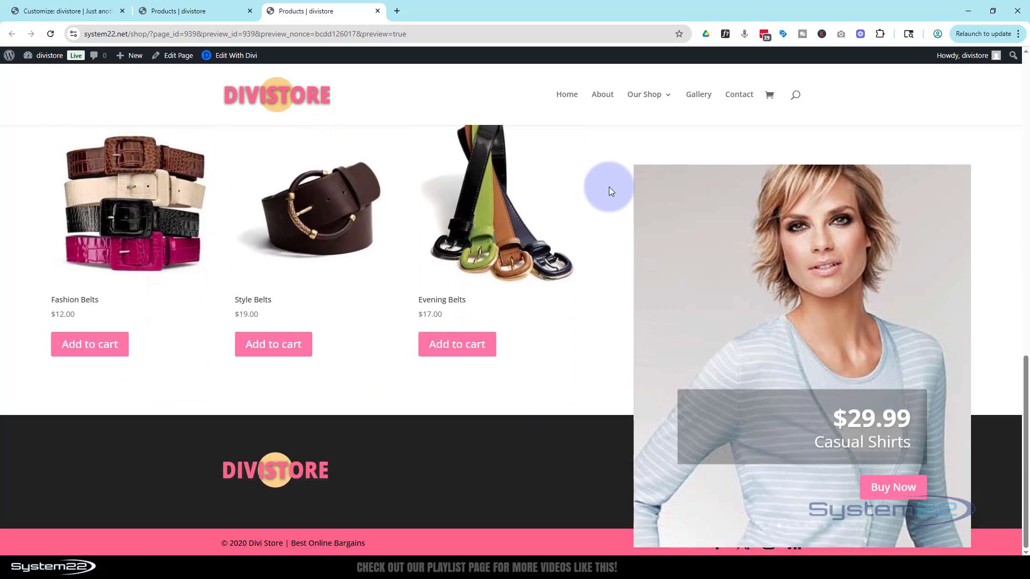
{"action": "scroll", "coordinate": [609, 191], "scroll_direction": "up", "scroll_amount": 14}
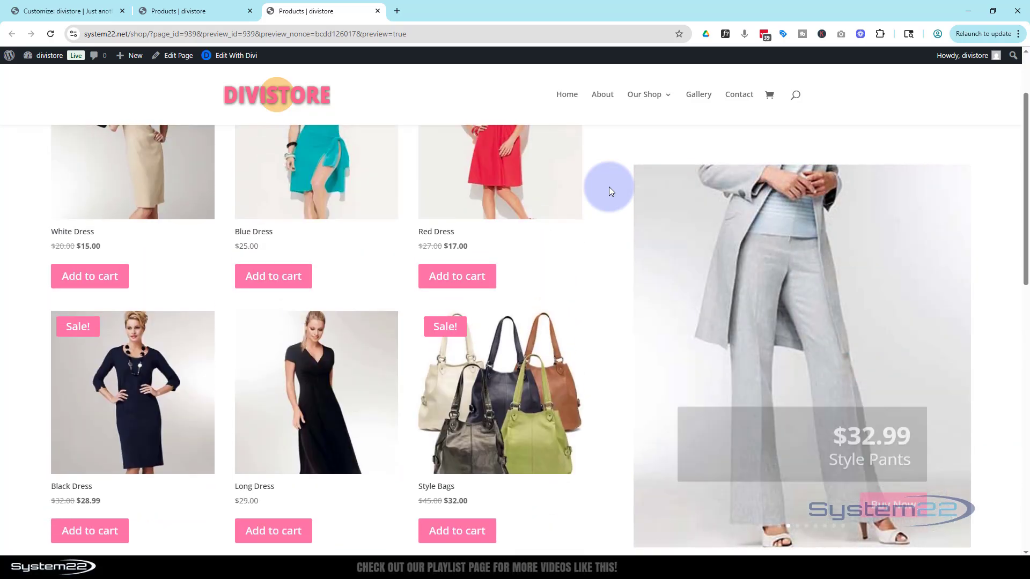
{"action": "scroll", "coordinate": [609, 187], "scroll_direction": "up", "scroll_amount": 2}
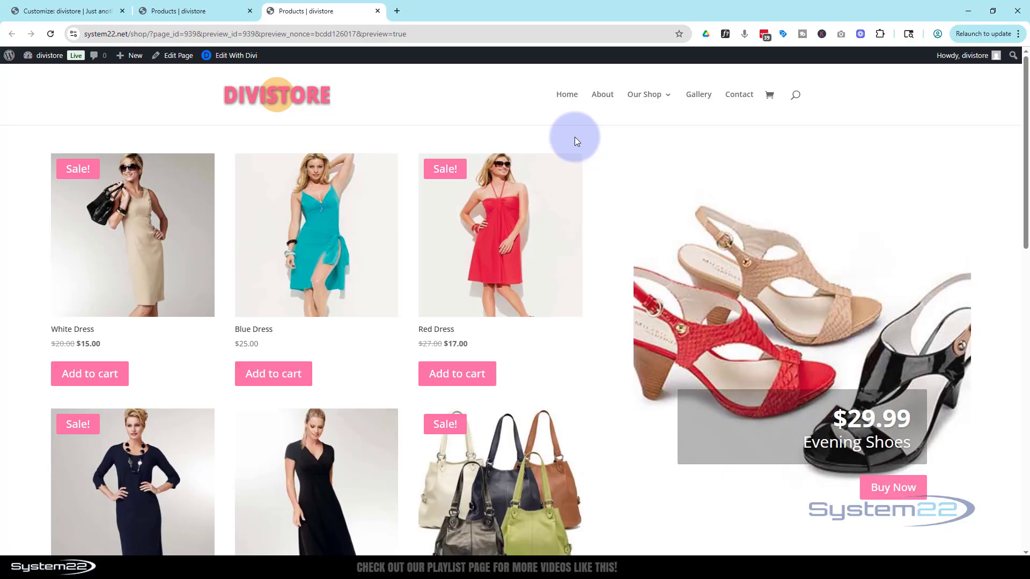
Emulate an iPhone 12 Pro with the browser's developer tools and examine the previewed page's mobile layout down to the slider
{"action": "key", "text": "F12"}
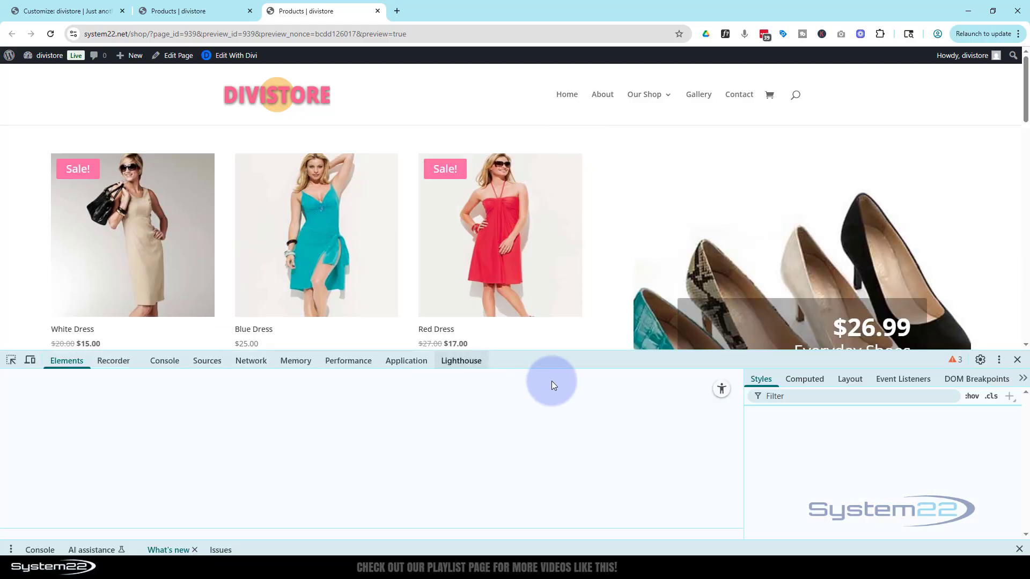
{"action": "left_click_drag", "start_coordinate": [563, 352], "coordinate": [567, 497]}
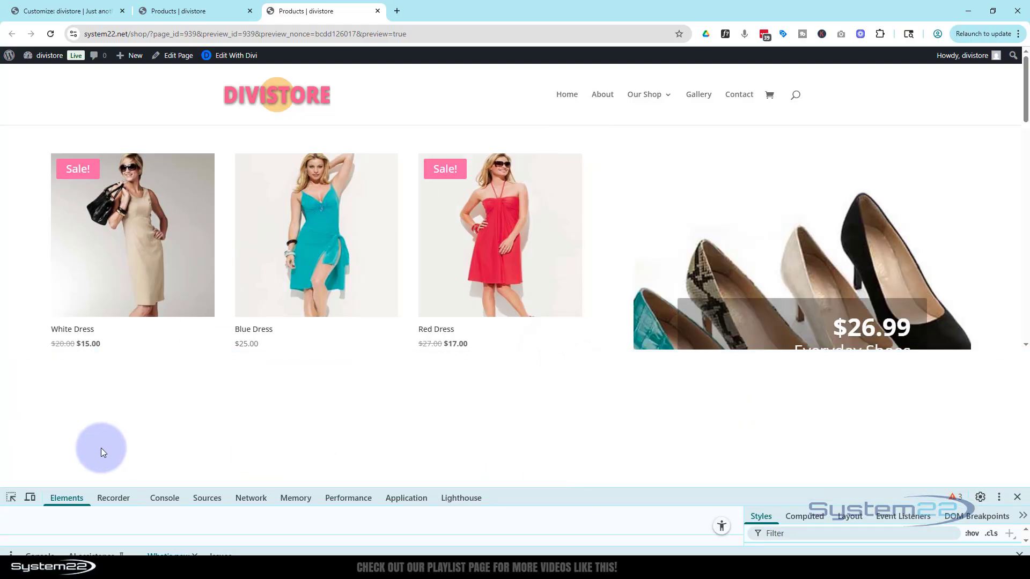
{"action": "left_click", "coordinate": [30, 504]}
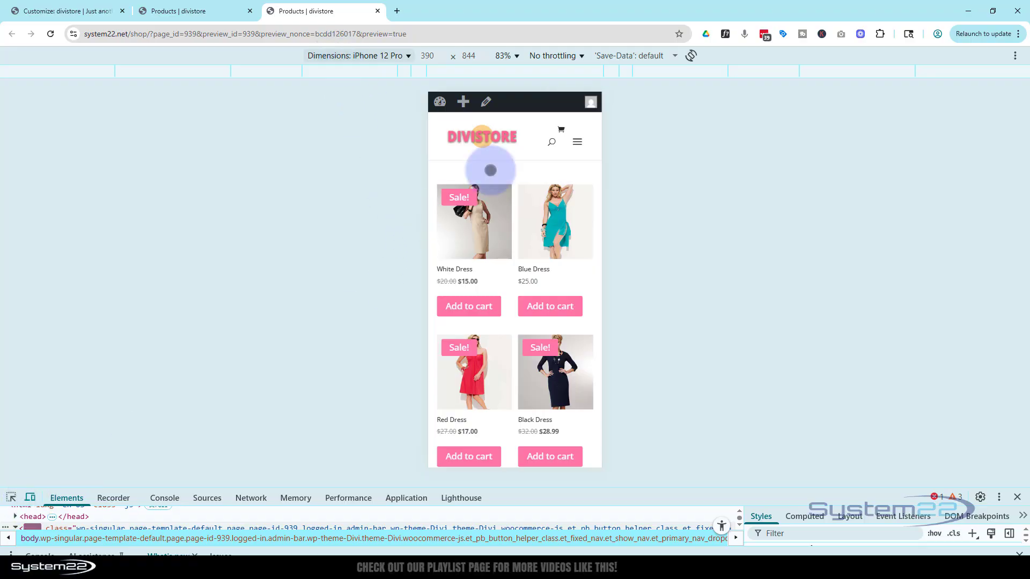
{"action": "scroll", "coordinate": [542, 215], "scroll_direction": "down", "scroll_amount": 8}
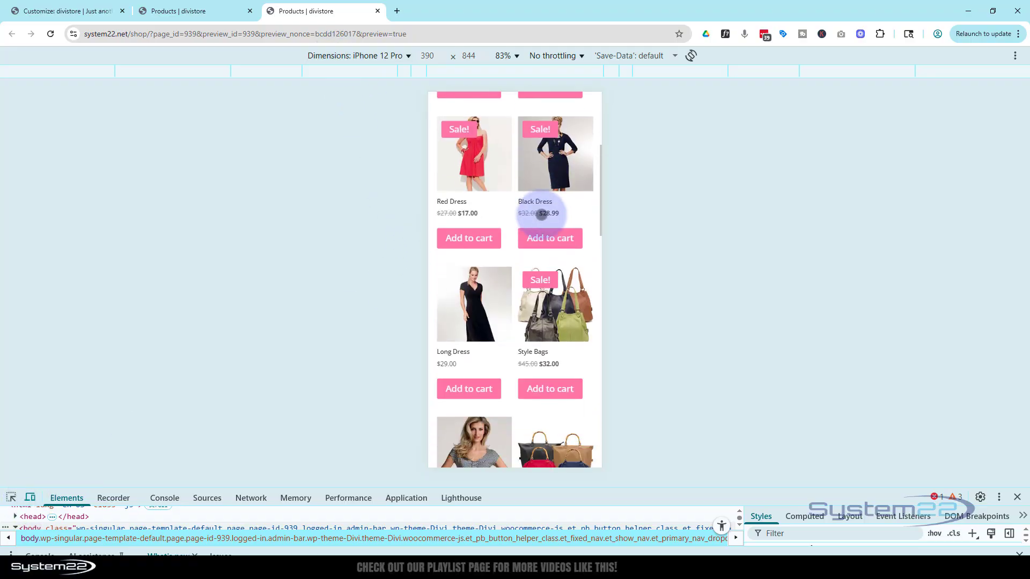
{"action": "scroll", "coordinate": [542, 215], "scroll_direction": "down", "scroll_amount": 2}
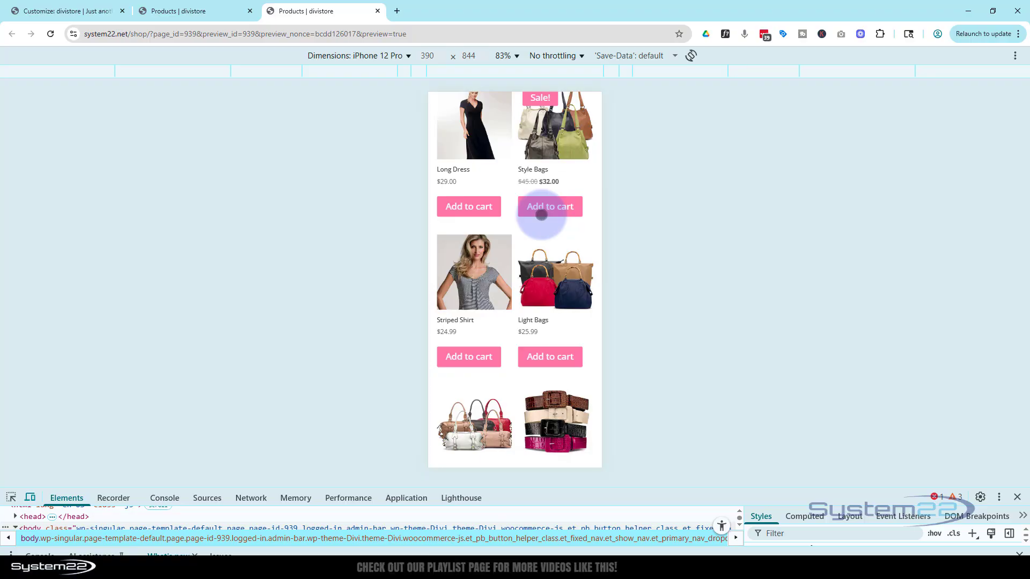
{"action": "scroll", "coordinate": [541, 215], "scroll_direction": "down", "scroll_amount": 10}
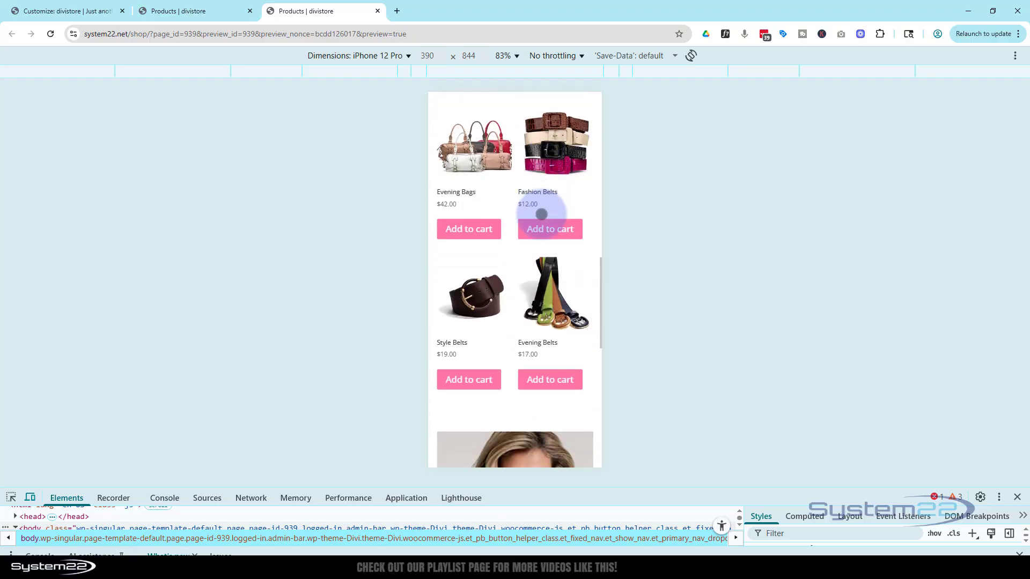
{"action": "scroll", "coordinate": [541, 215], "scroll_direction": "down", "scroll_amount": 7}
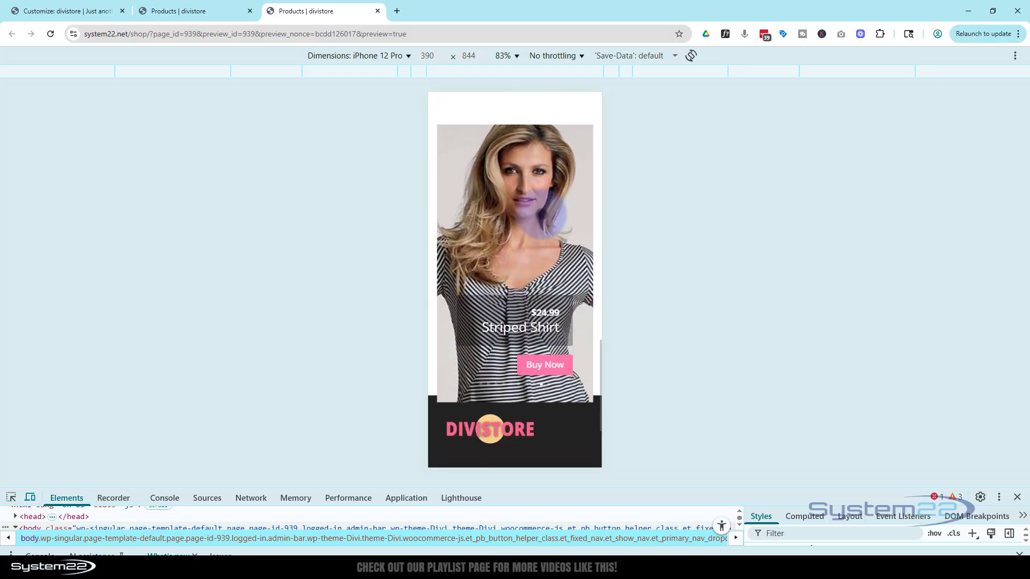
{"action": "scroll", "coordinate": [541, 215], "scroll_direction": "up", "scroll_amount": 8}
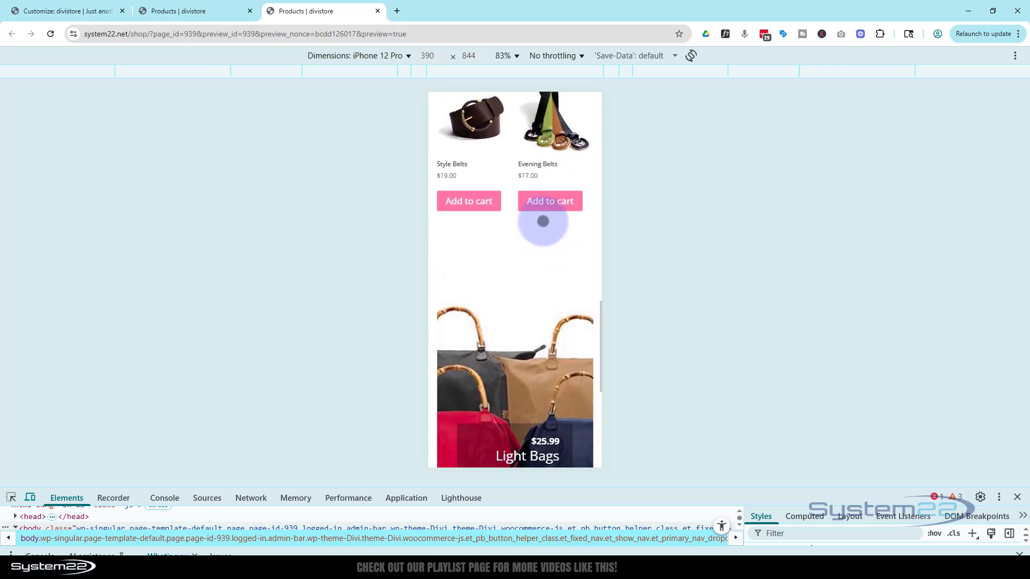
Back in the Divi builder's phone view, set the row's layout direction to reversed column and check the slider above the products on scroll
{"action": "left_click", "coordinate": [208, 10]}
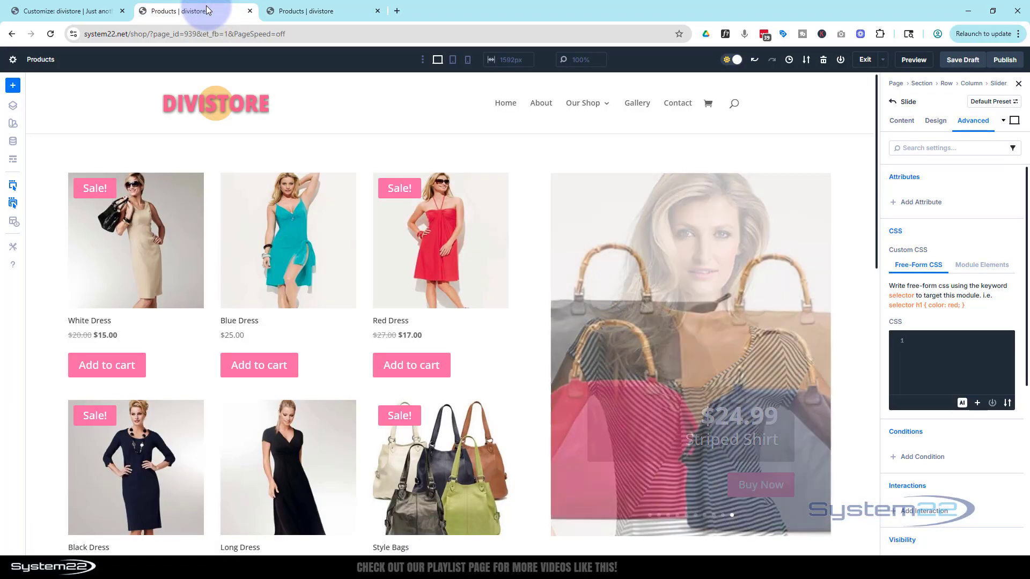
{"action": "left_click", "coordinate": [468, 63]}
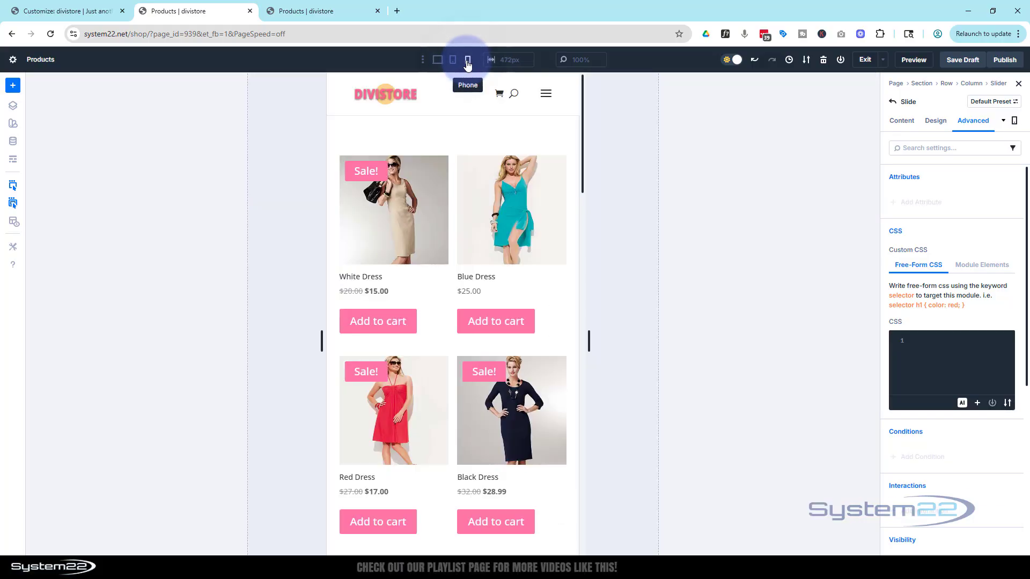
{"action": "left_click", "coordinate": [945, 84]}
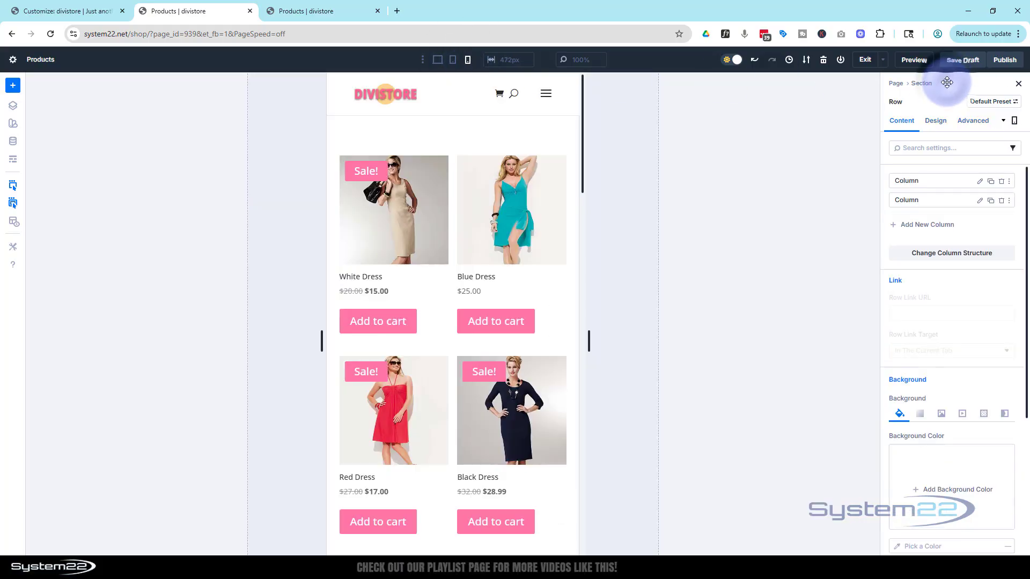
{"action": "left_click", "coordinate": [941, 125]}
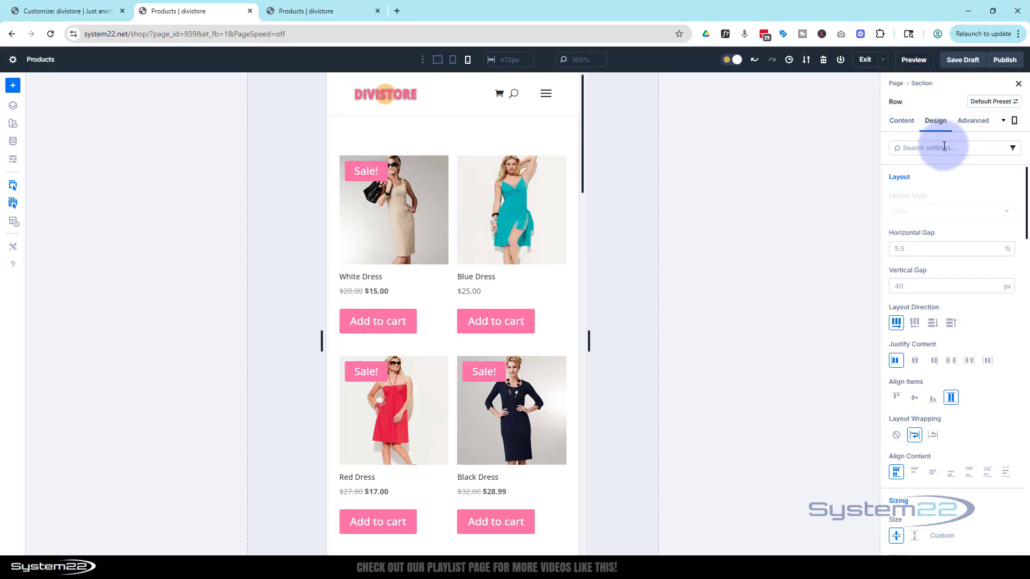
{"action": "left_click", "coordinate": [951, 323]}
{"action": "scroll", "coordinate": [453, 231], "scroll_direction": "down", "scroll_amount": 3}
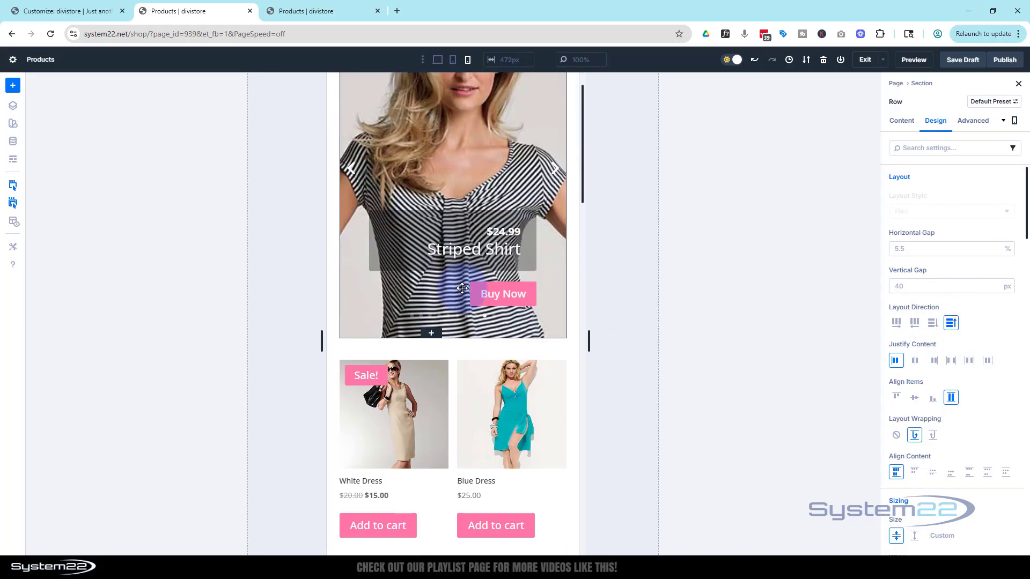
{"action": "scroll", "coordinate": [460, 225], "scroll_direction": "up", "scroll_amount": 2}
{"action": "scroll", "coordinate": [462, 288], "scroll_direction": "up", "scroll_amount": 1}
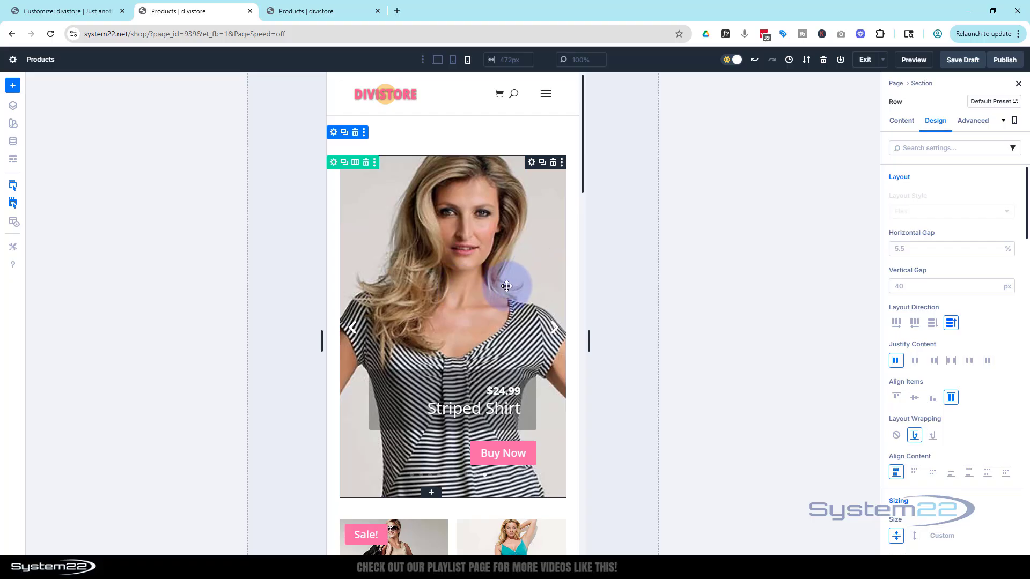
{"action": "scroll", "coordinate": [506, 286], "scroll_direction": "down", "scroll_amount": 1}
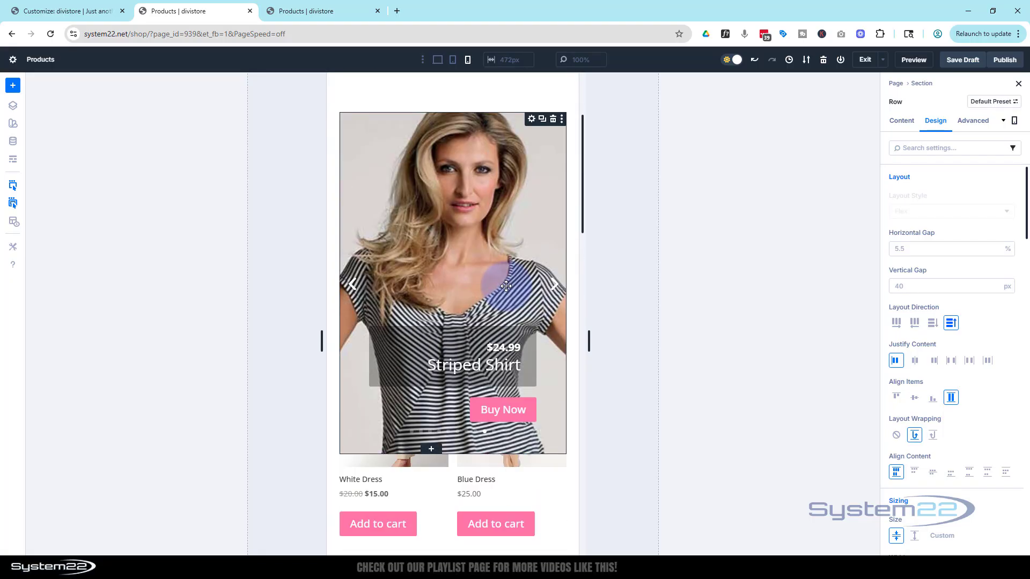
{"action": "scroll", "coordinate": [506, 286], "scroll_direction": "up", "scroll_amount": 1}
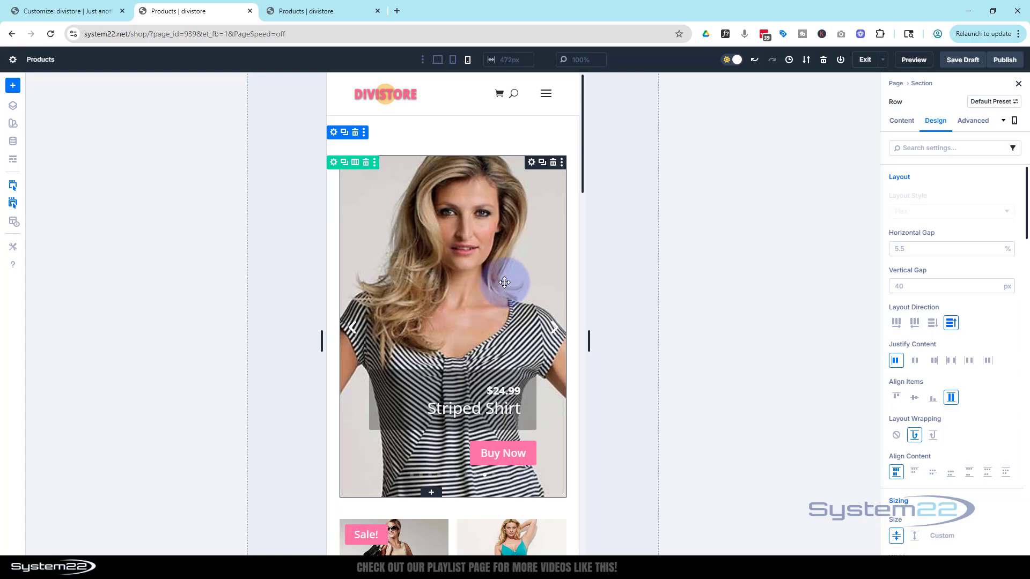
Set the slider's sticky position to Do Not Stick for the phone view
{"action": "left_click", "coordinate": [531, 164]}
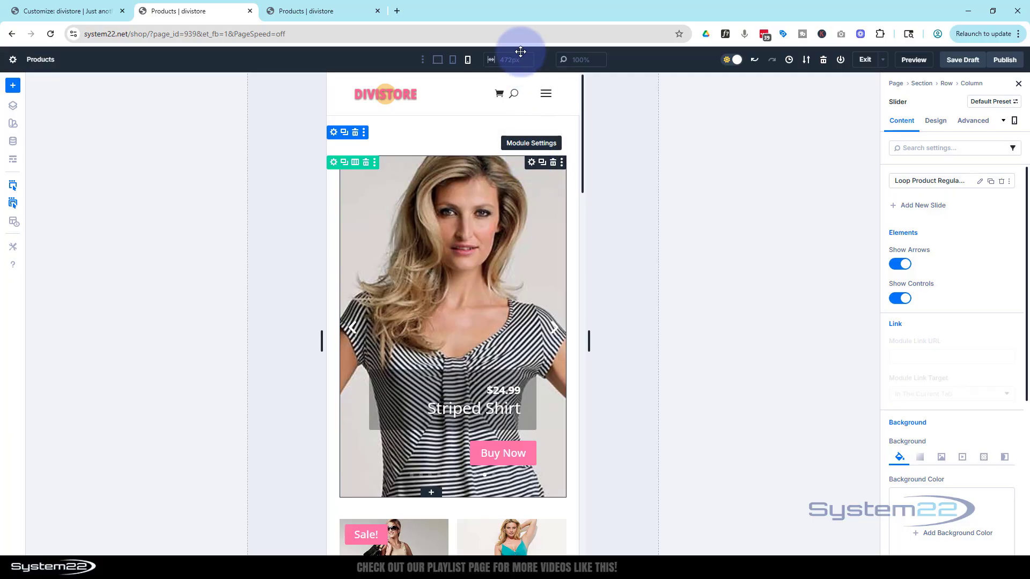
{"action": "left_click", "coordinate": [981, 127]}
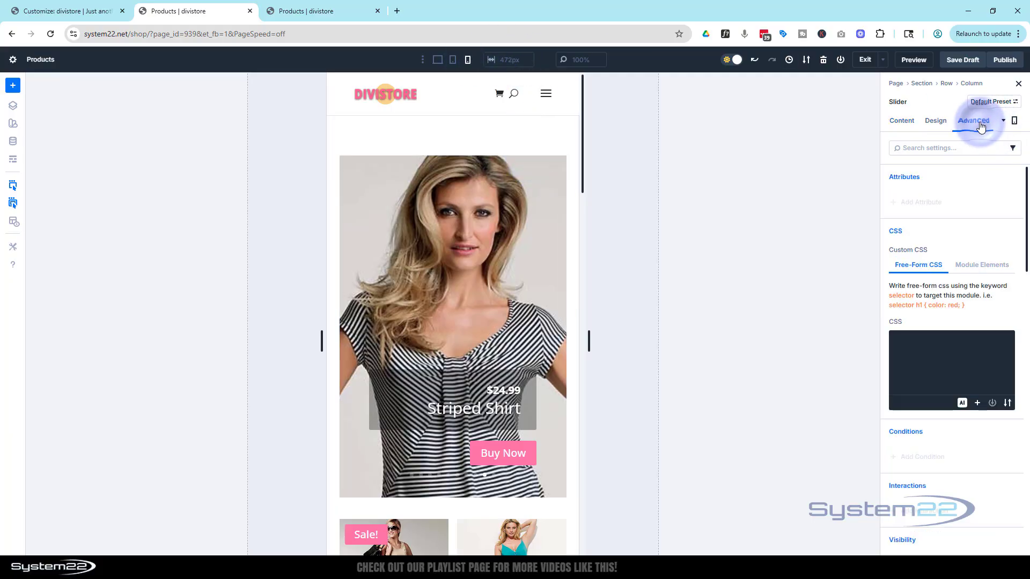
{"action": "scroll", "coordinate": [987, 279], "scroll_direction": "down", "scroll_amount": 5}
{"action": "scroll", "coordinate": [993, 308], "scroll_direction": "down", "scroll_amount": 10}
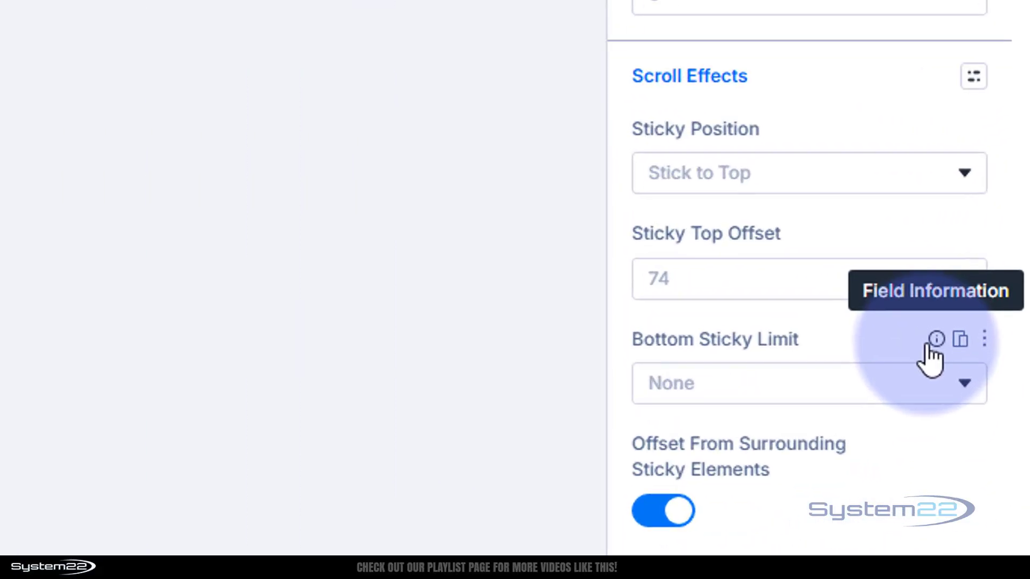
{"action": "left_click", "coordinate": [737, 170]}
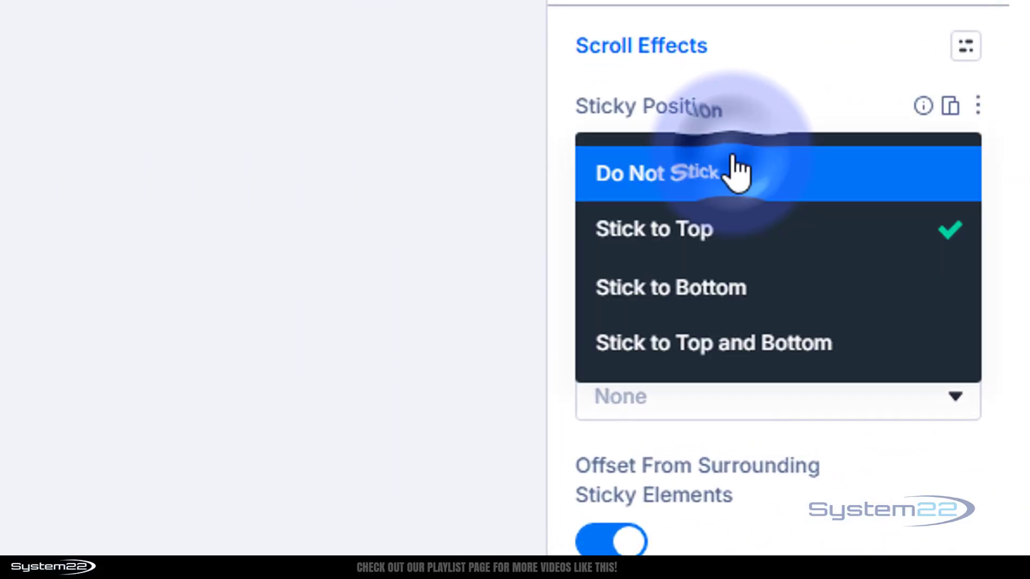
{"action": "left_click", "coordinate": [713, 177]}
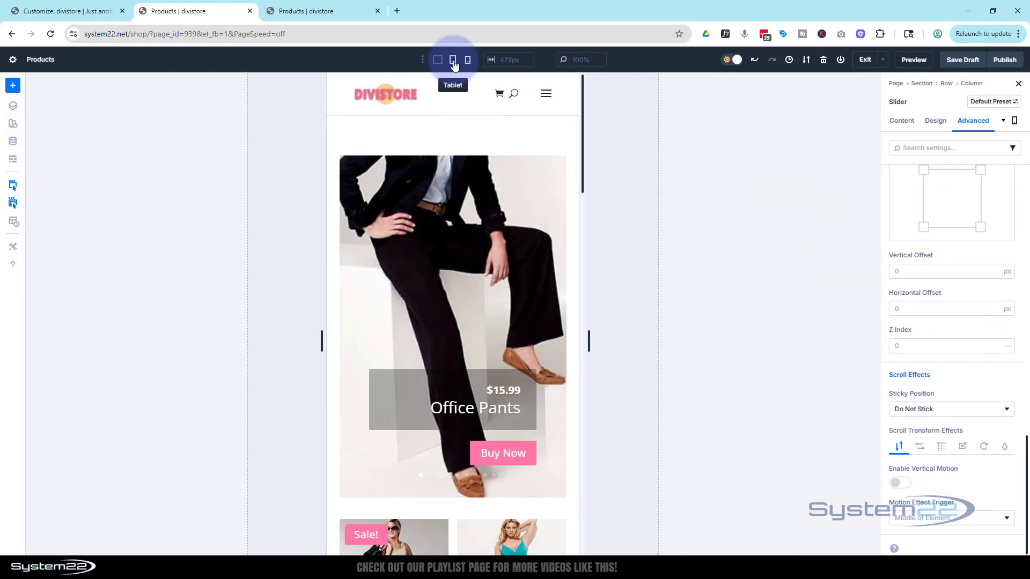
Check the grid and sticky slider on scroll in the tablet view, and return to the desktop view
{"action": "left_click", "coordinate": [453, 60]}
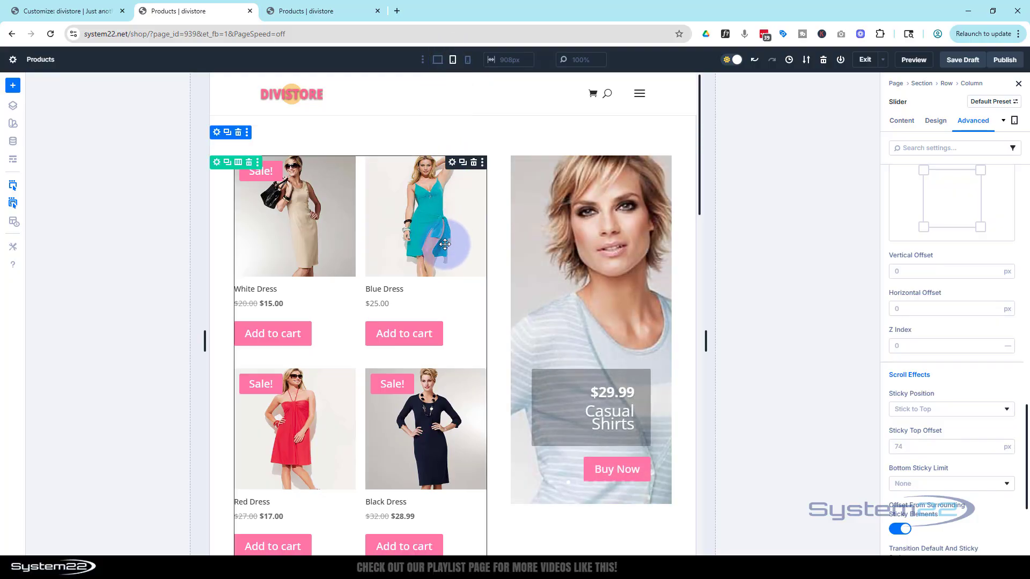
{"action": "scroll", "coordinate": [445, 244], "scroll_direction": "down", "scroll_amount": 10}
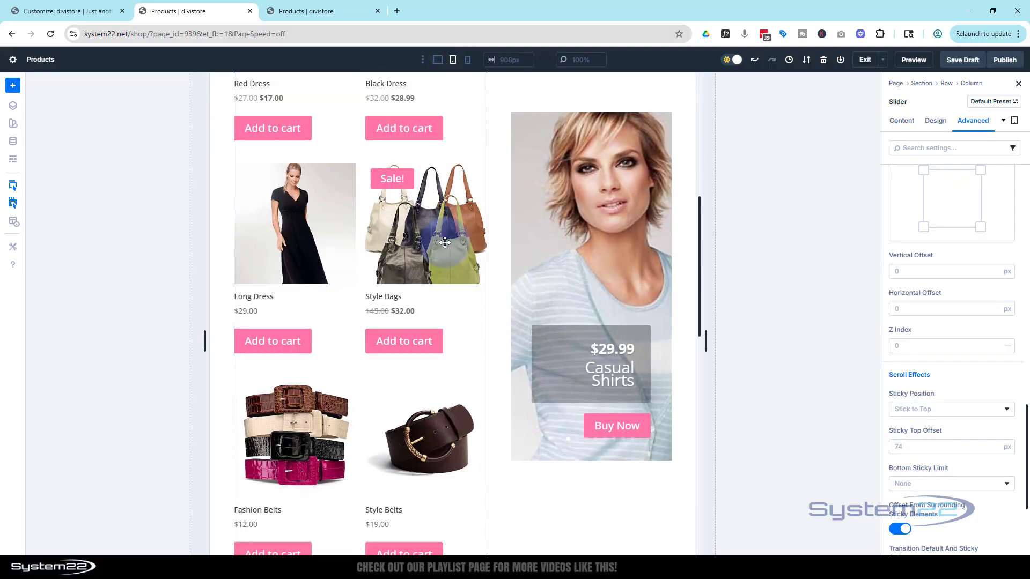
{"action": "scroll", "coordinate": [444, 243], "scroll_direction": "up", "scroll_amount": 10}
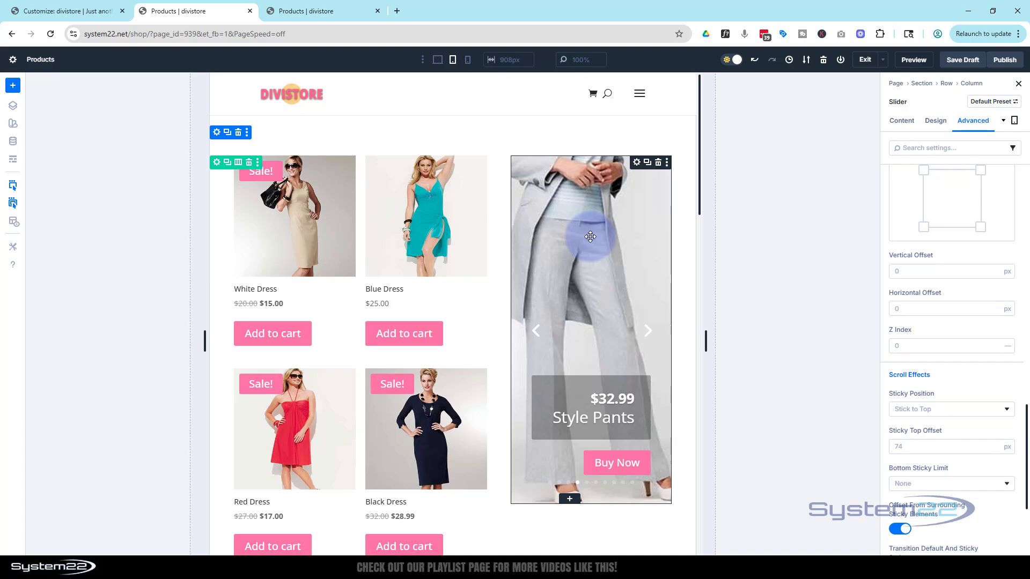
{"action": "left_click", "coordinate": [438, 62]}
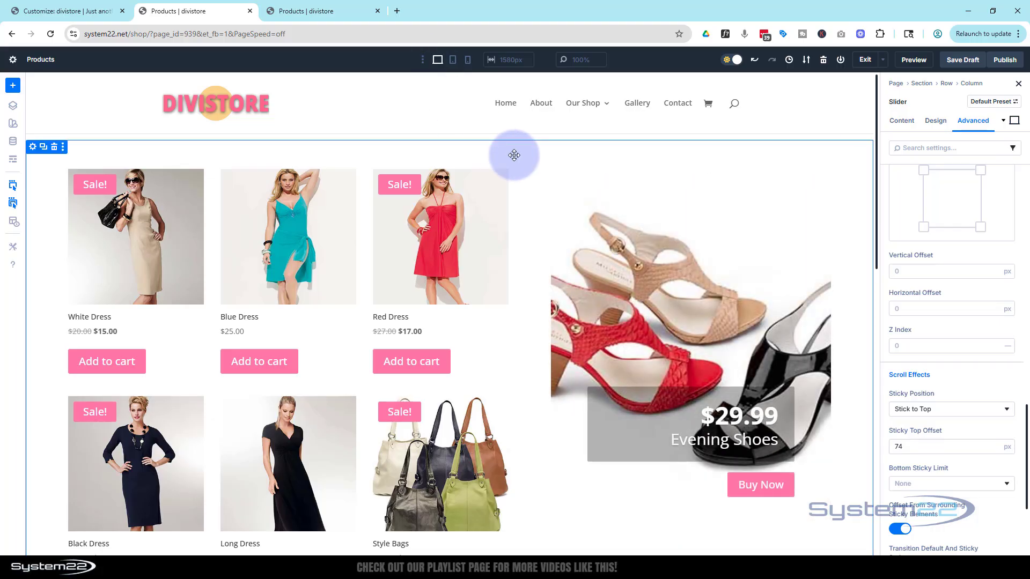
Return to the front-end preview, close the developer tools and review the desktop page with its sticky slider on scroll
{"action": "left_click", "coordinate": [337, 11]}
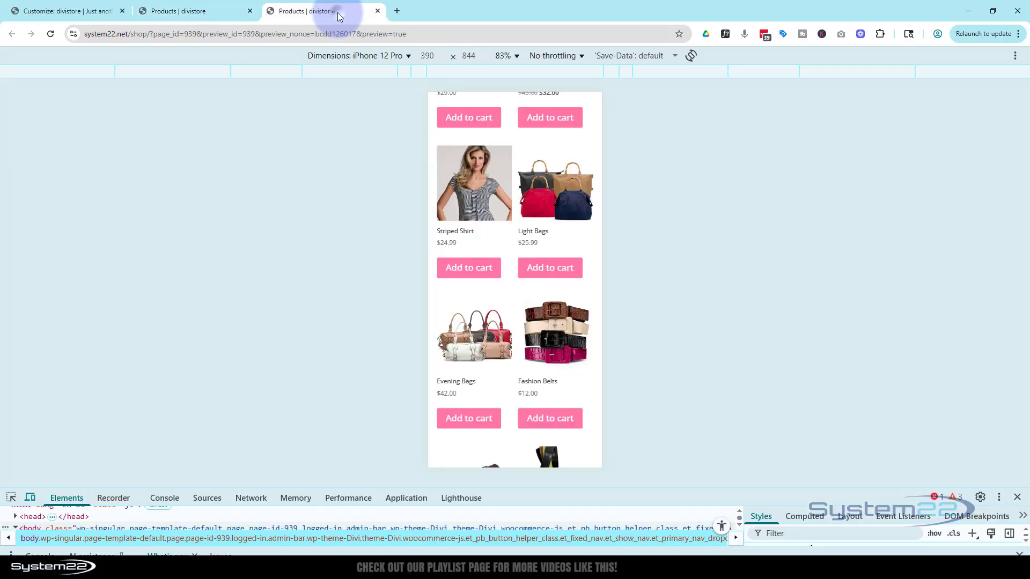
{"action": "left_click", "coordinate": [1018, 499]}
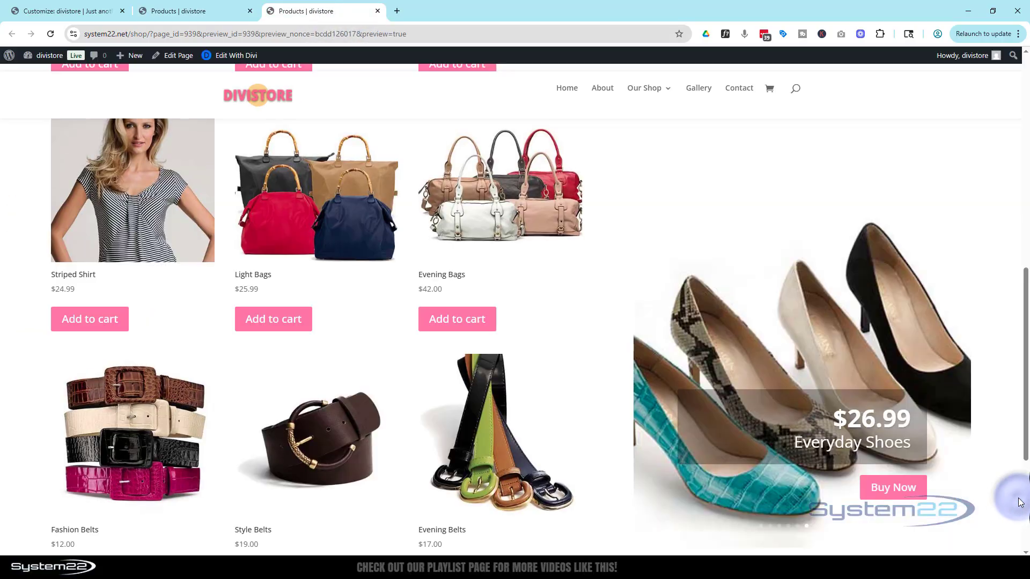
{"action": "scroll", "coordinate": [619, 352], "scroll_direction": "up", "scroll_amount": 10}
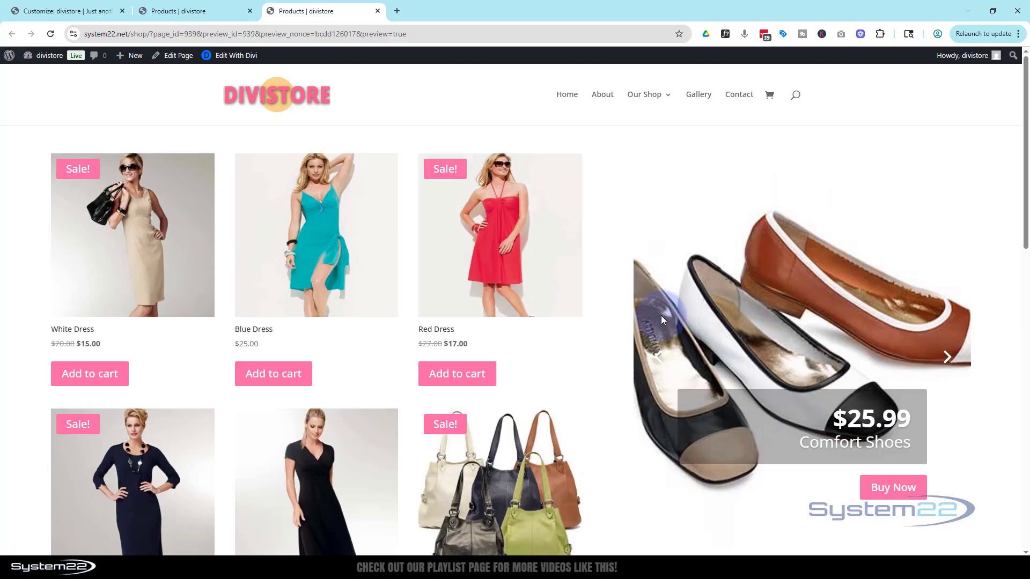
{"action": "scroll", "coordinate": [568, 339], "scroll_direction": "down", "scroll_amount": 10}
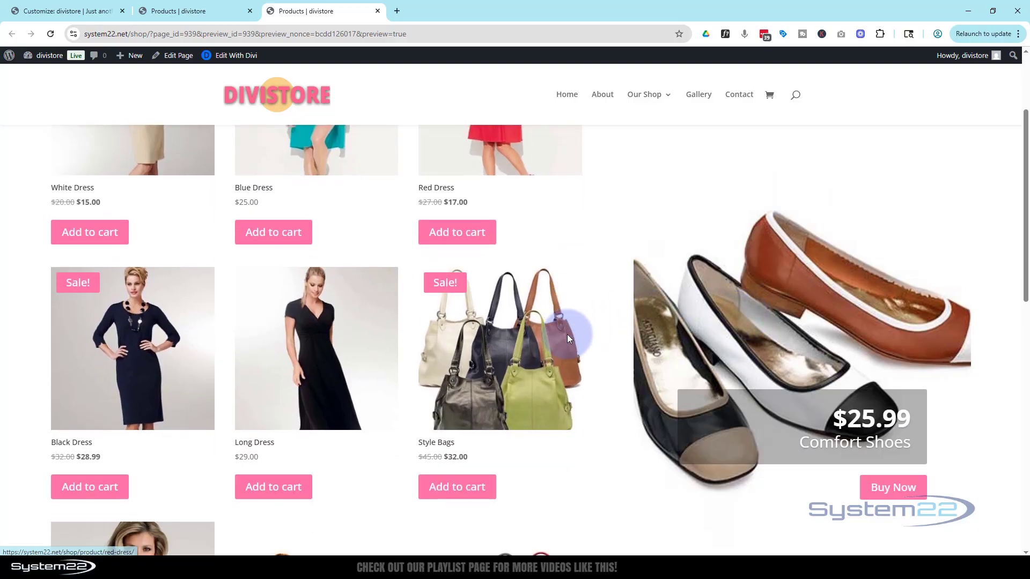
{"action": "scroll", "coordinate": [567, 334], "scroll_direction": "down", "scroll_amount": 2}
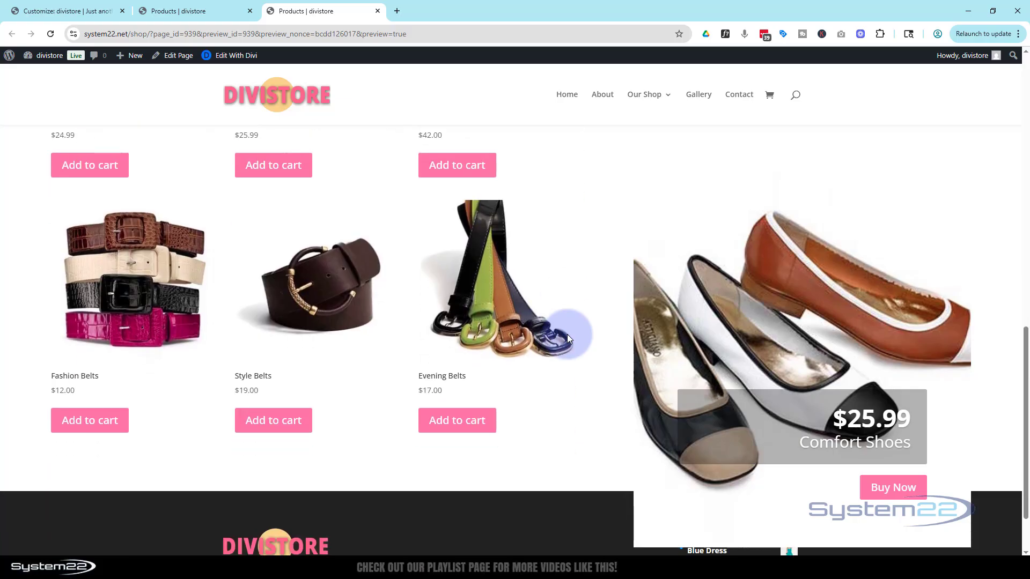
{"action": "scroll", "coordinate": [567, 333], "scroll_direction": "up", "scroll_amount": 2}
{"action": "scroll", "coordinate": [568, 339], "scroll_direction": "up", "scroll_amount": 8}
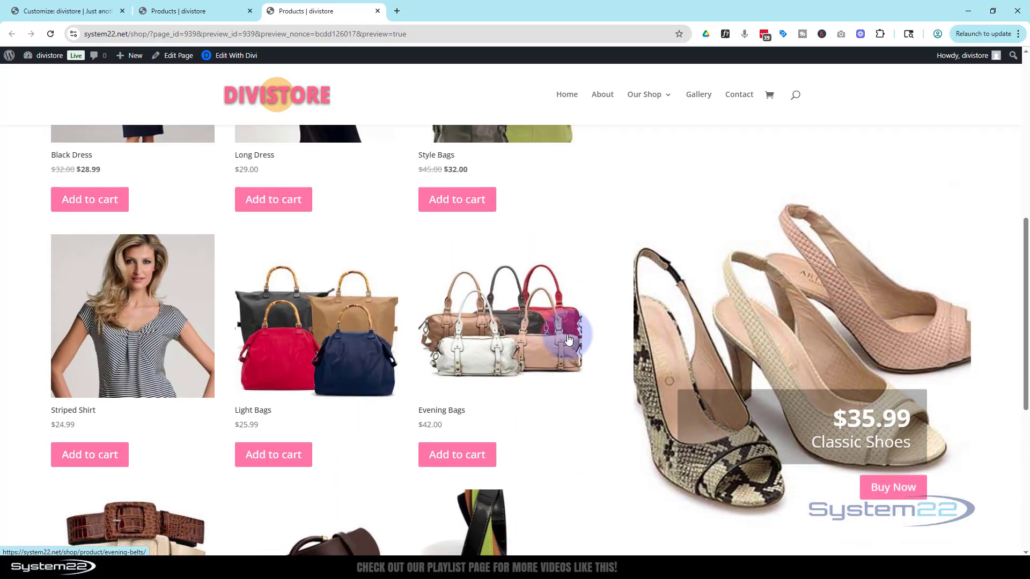
{"action": "scroll", "coordinate": [568, 339], "scroll_direction": "up", "scroll_amount": 1}
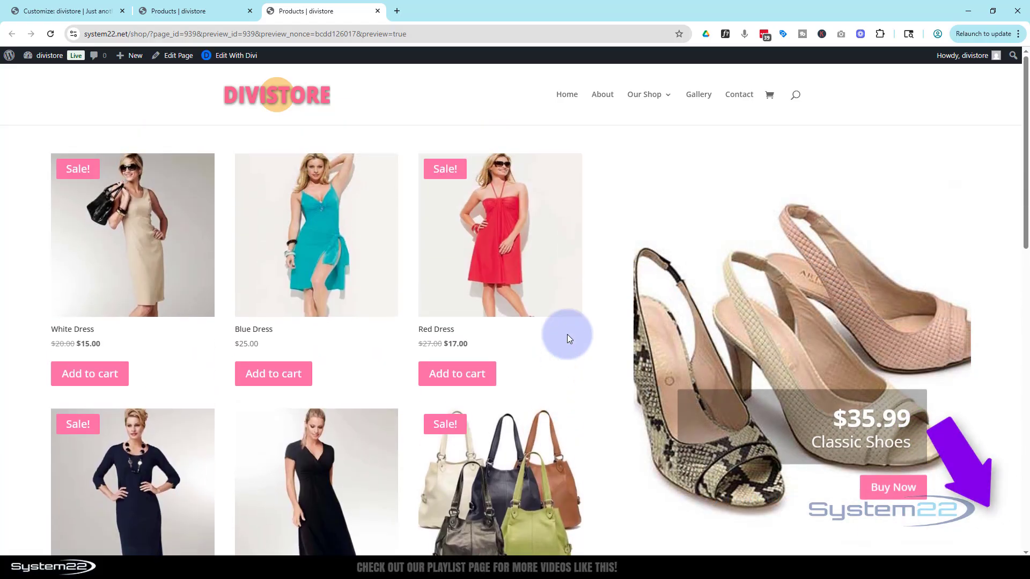